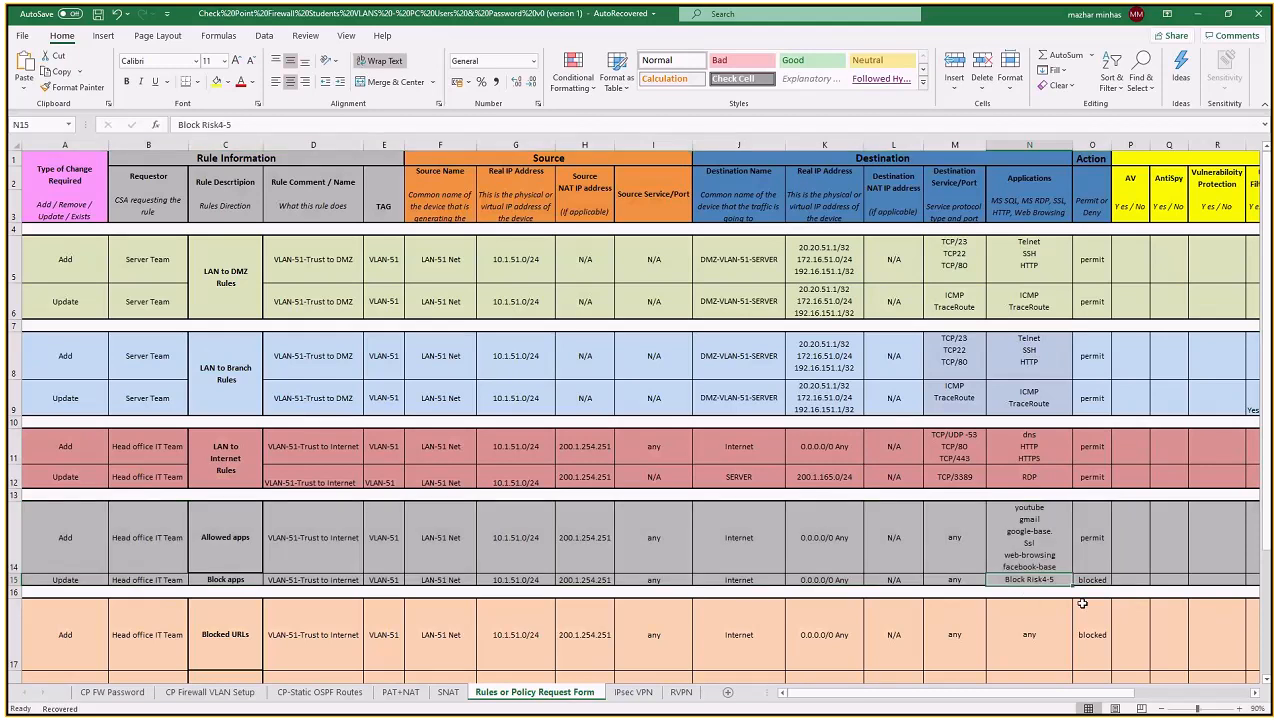
{"action": "key", "text": "F2"}
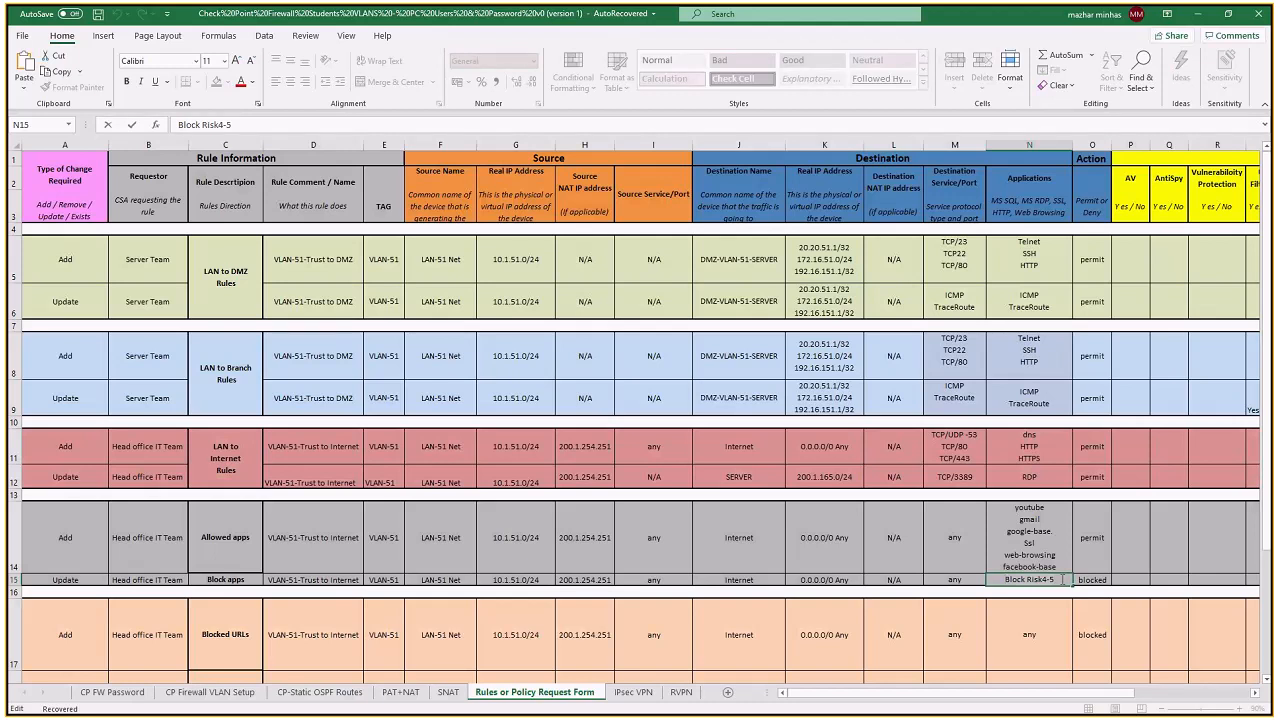
{"action": "left_click", "coordinate": [1066, 566]}
{"action": "left_click", "coordinate": [1096, 546]}
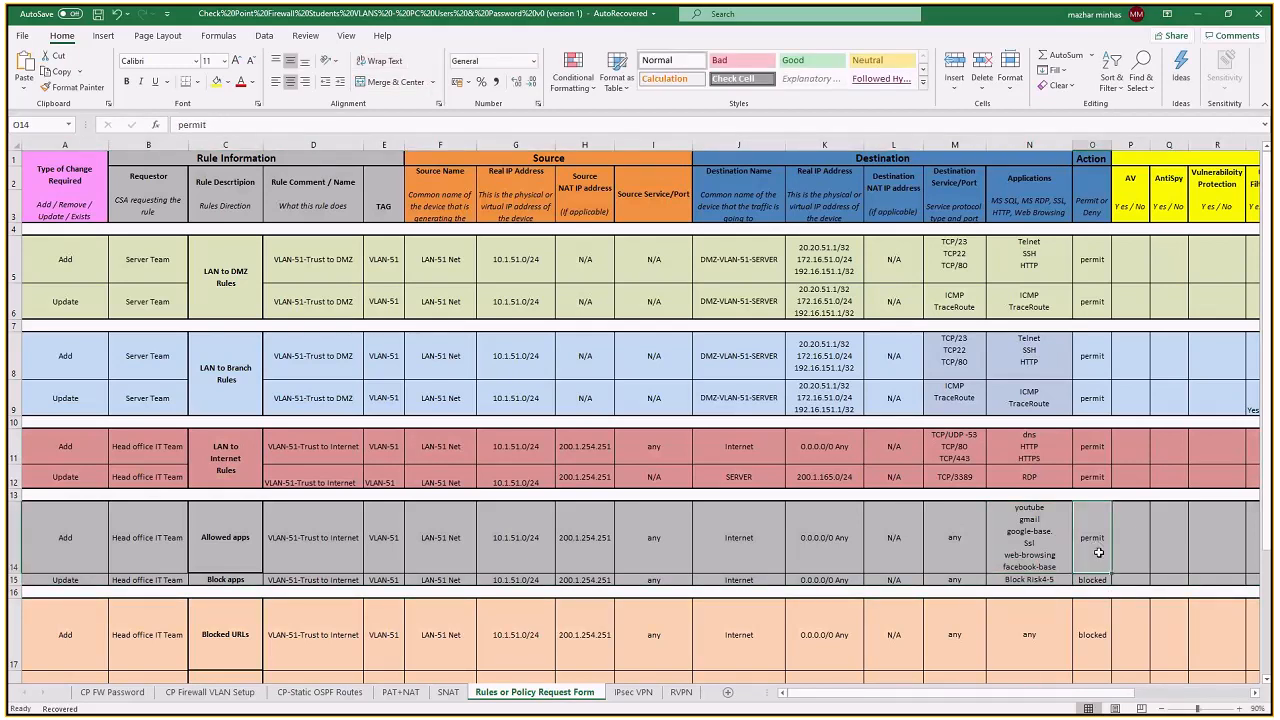
- Open the "16- Fortray-CheckPoint- Firewall - Application + URL Filtering V0.2" PDF from the "1 - Workbook- R80.40" folder
{"action": "key", "text": "alt+Tab"}
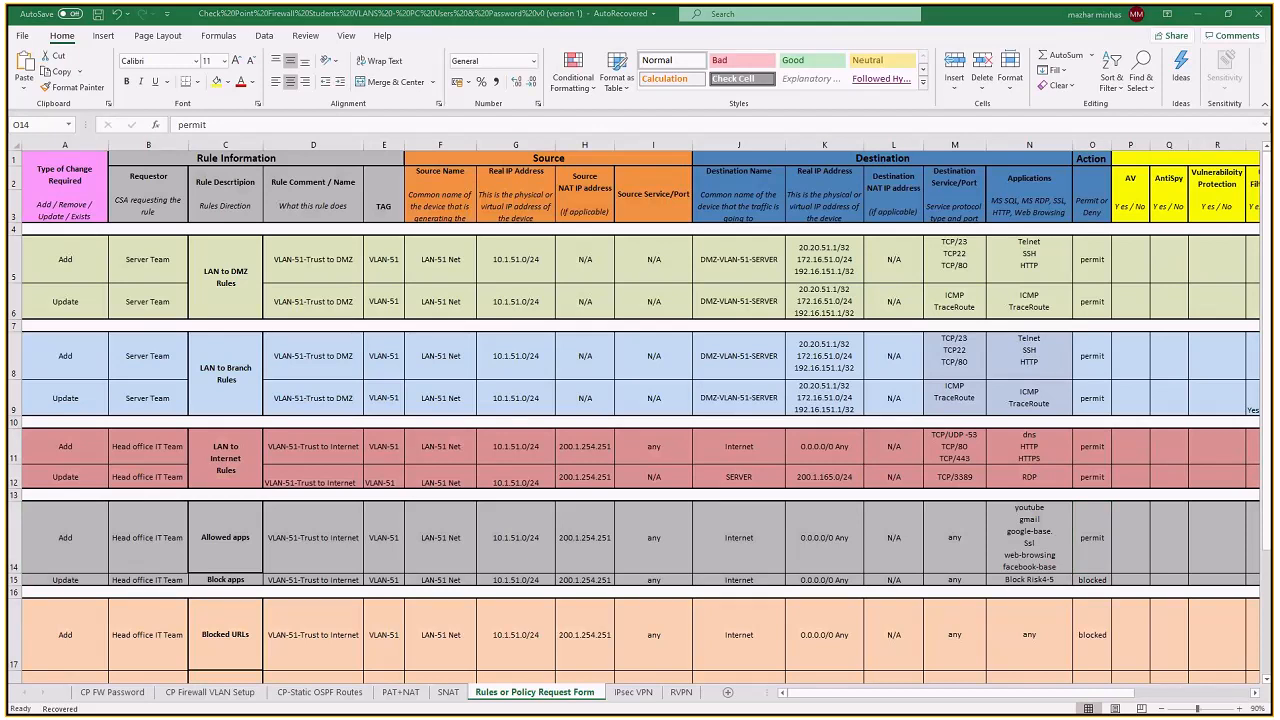
{"action": "key", "text": "alt+Tab"}
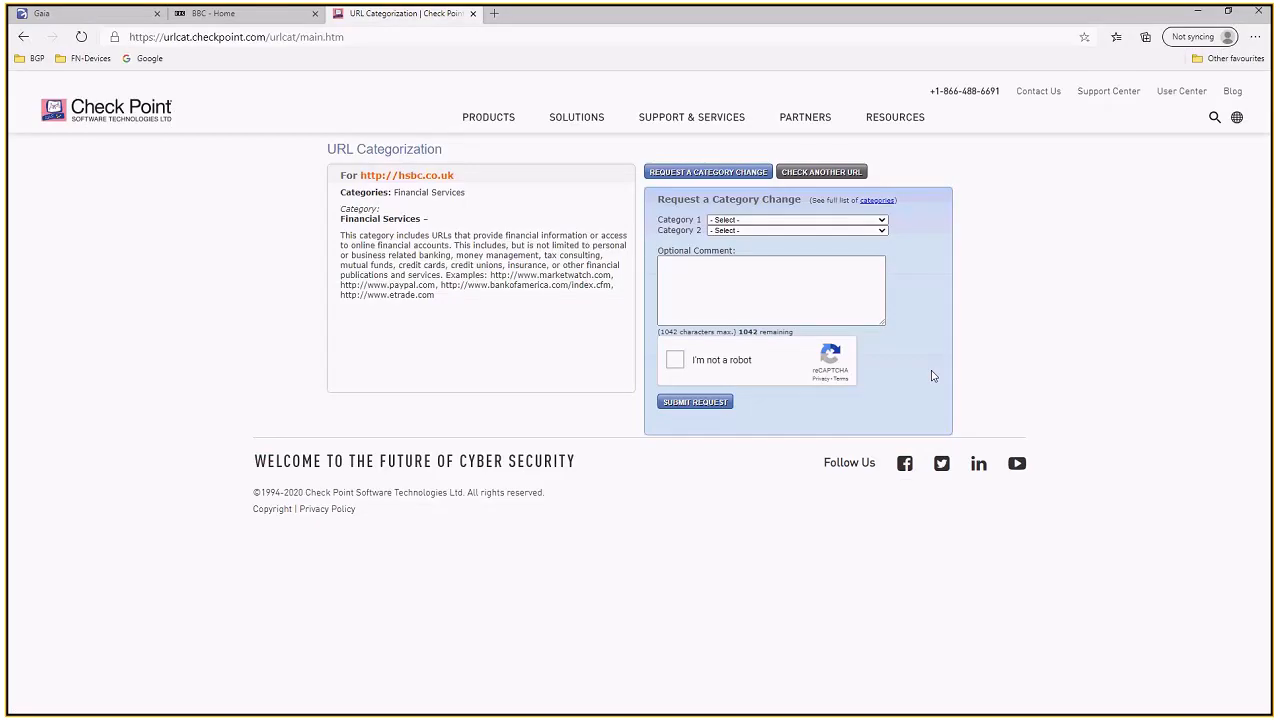
{"action": "left_click", "coordinate": [266, 20]}
{"action": "left_click", "coordinate": [404, 14]}
{"action": "key", "text": "alt+Tab"}
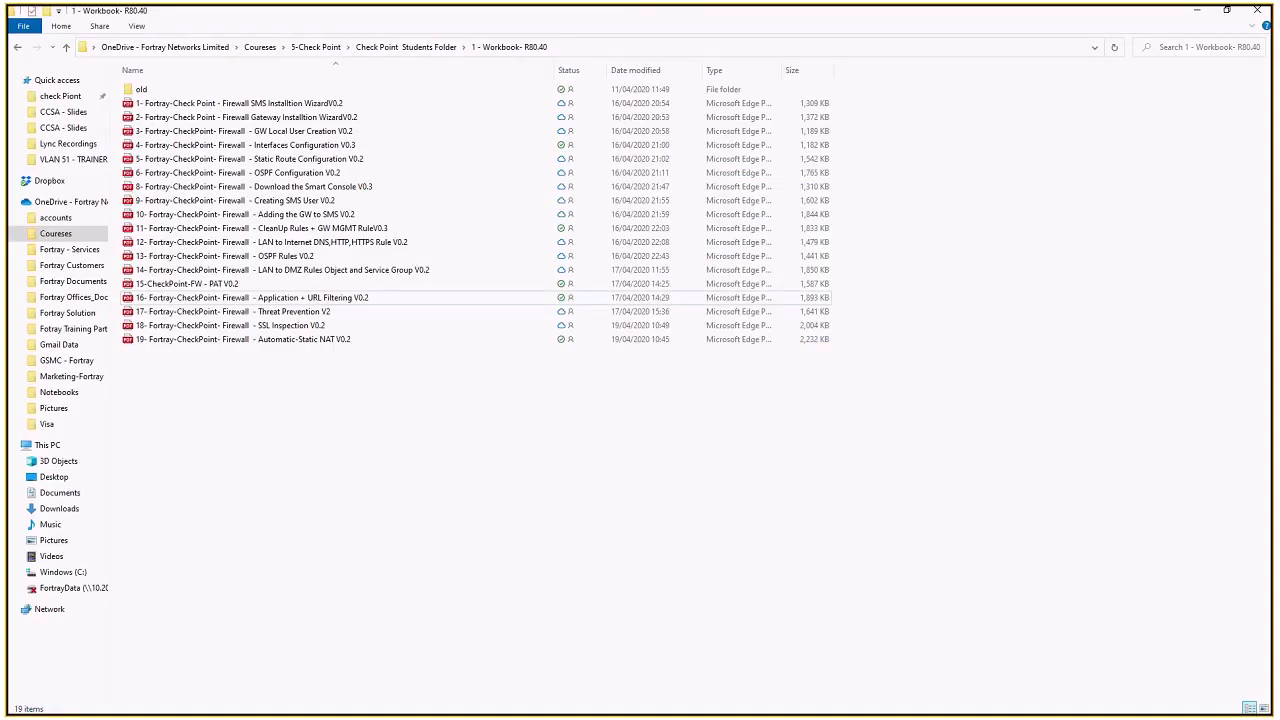
{"action": "left_click", "coordinate": [311, 298]}
{"action": "double_click", "coordinate": [311, 298]}
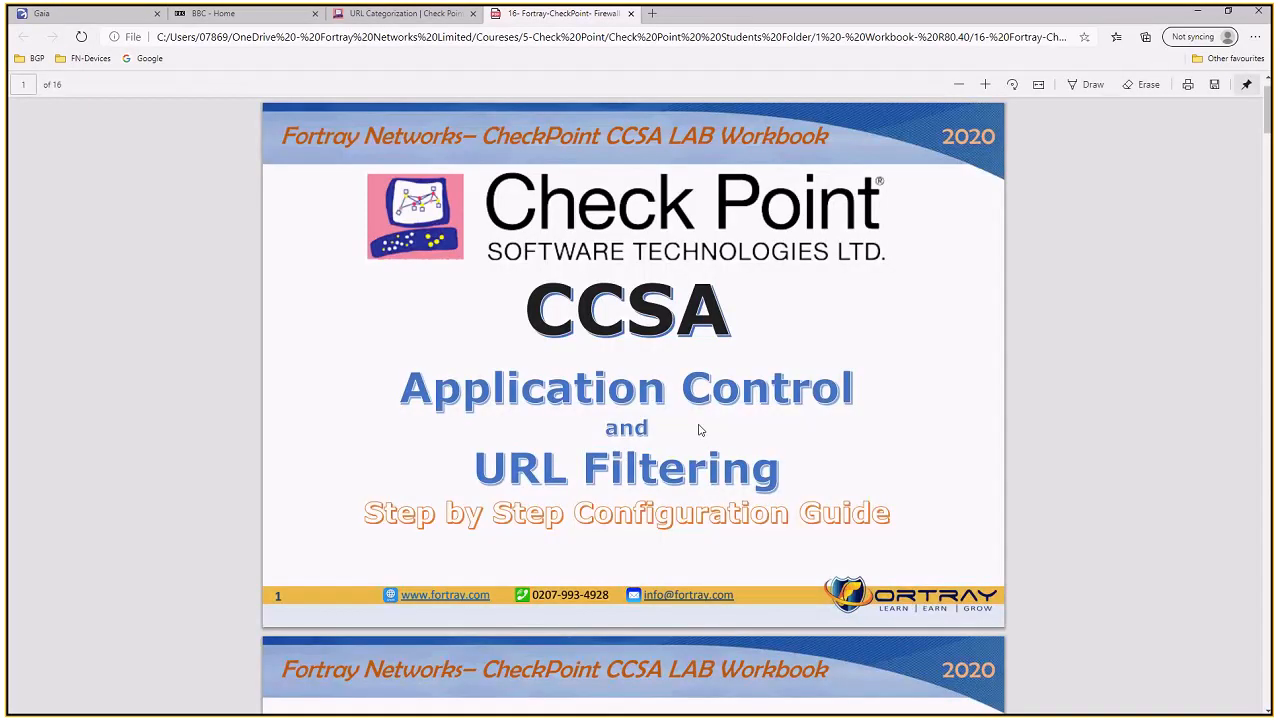
- Read the guide's Application and URL Filtering rule task and its configuration steps up to enabling the blades
{"action": "scroll", "coordinate": [700, 430], "scroll_direction": "down", "scroll_amount": 10}
{"action": "scroll", "coordinate": [748, 458], "scroll_direction": "down", "scroll_amount": 3}
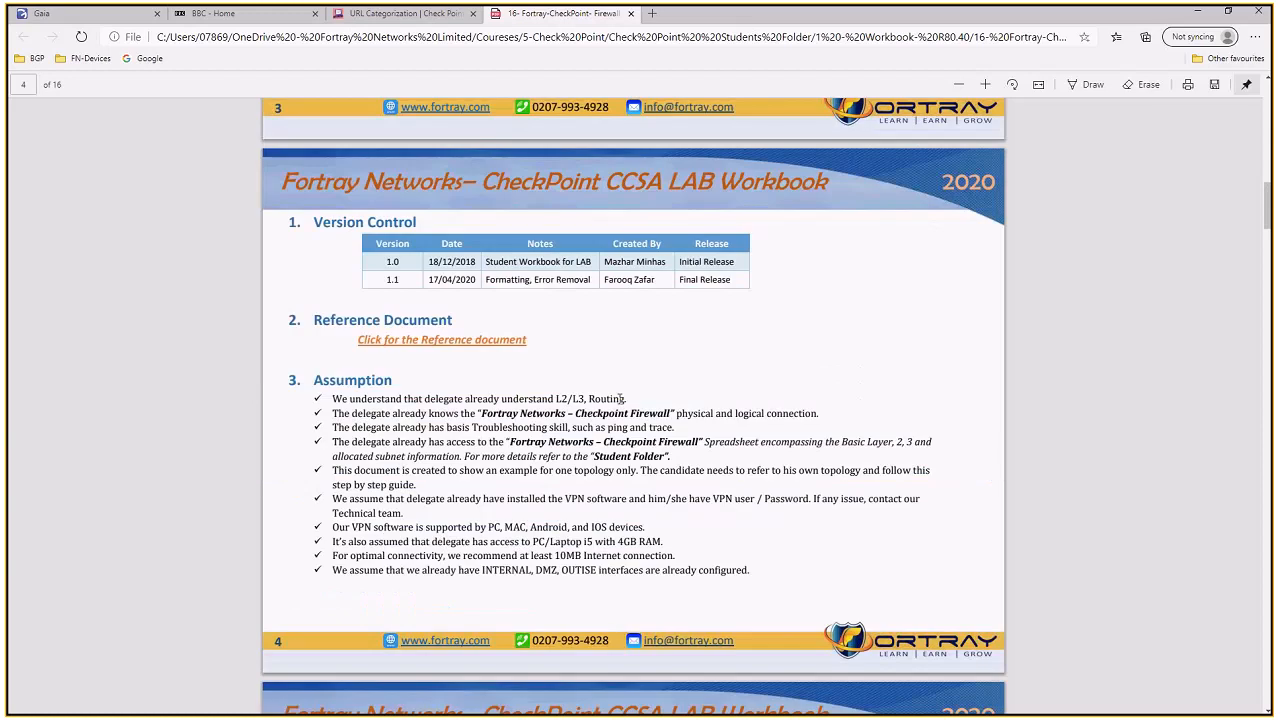
{"action": "scroll", "coordinate": [432, 487], "scroll_direction": "up", "scroll_amount": 6}
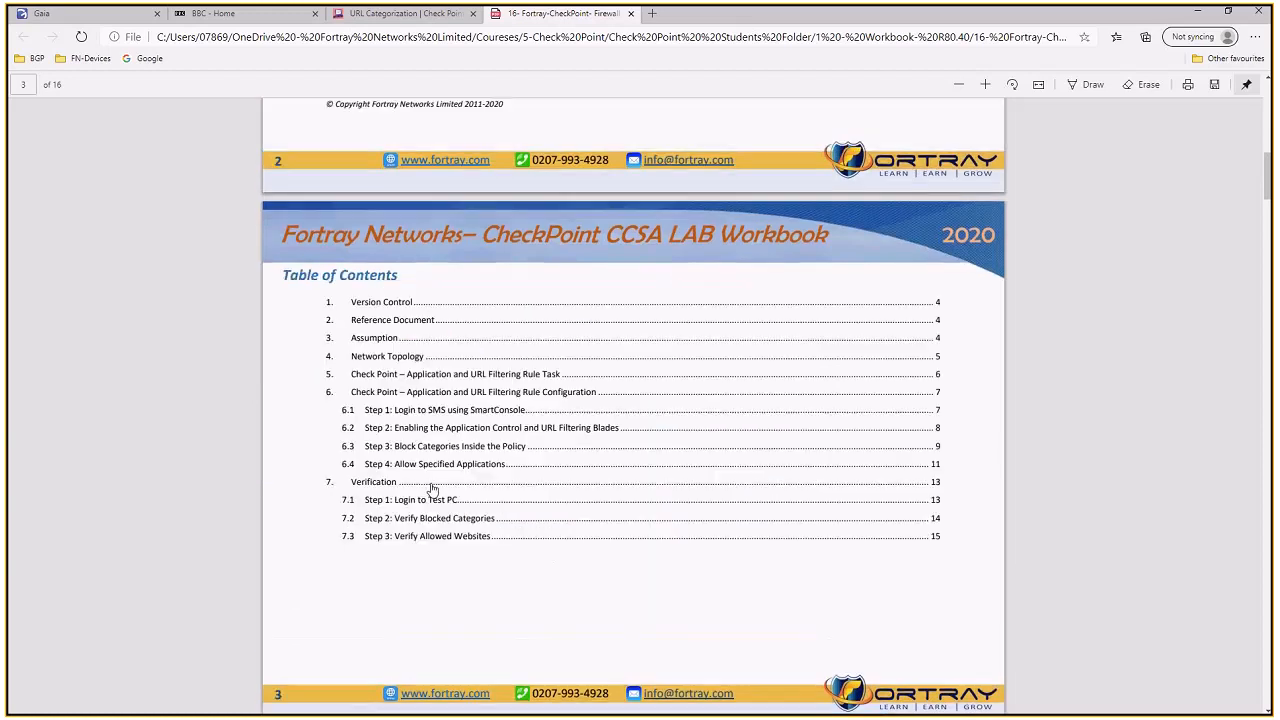
{"action": "left_click", "coordinate": [449, 376]}
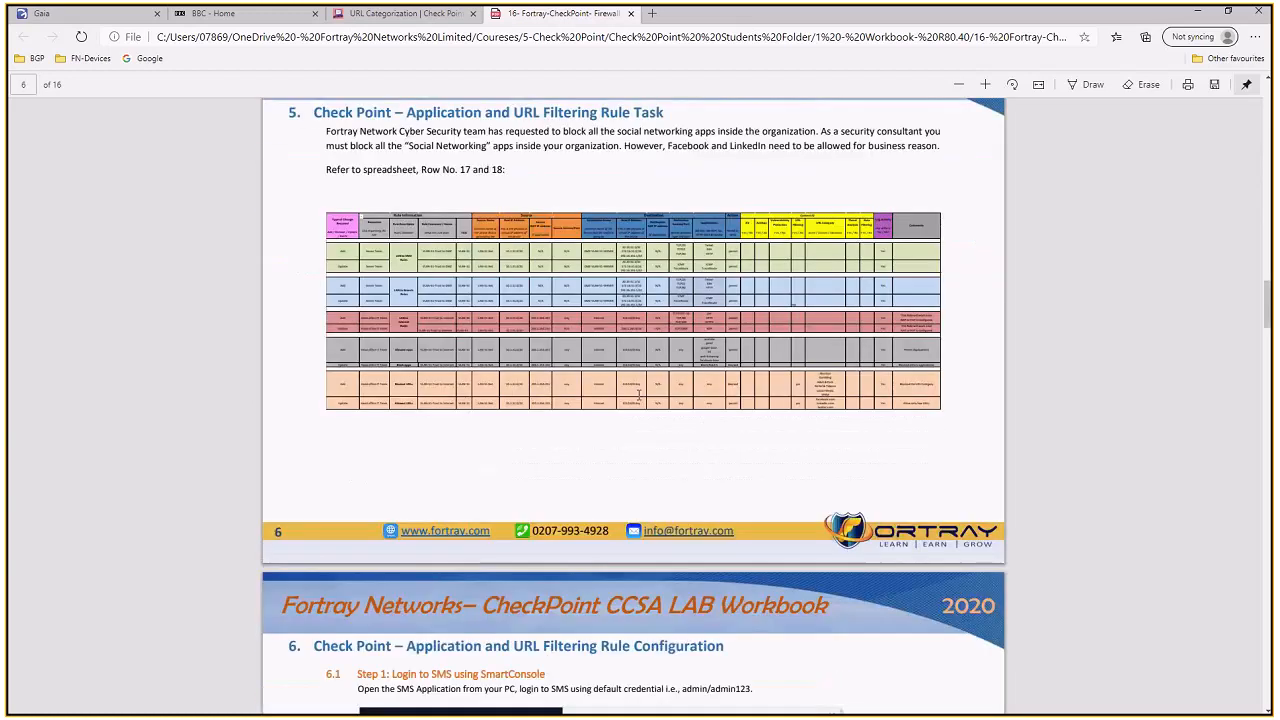
{"action": "scroll", "coordinate": [676, 409], "scroll_direction": "down", "scroll_amount": 5}
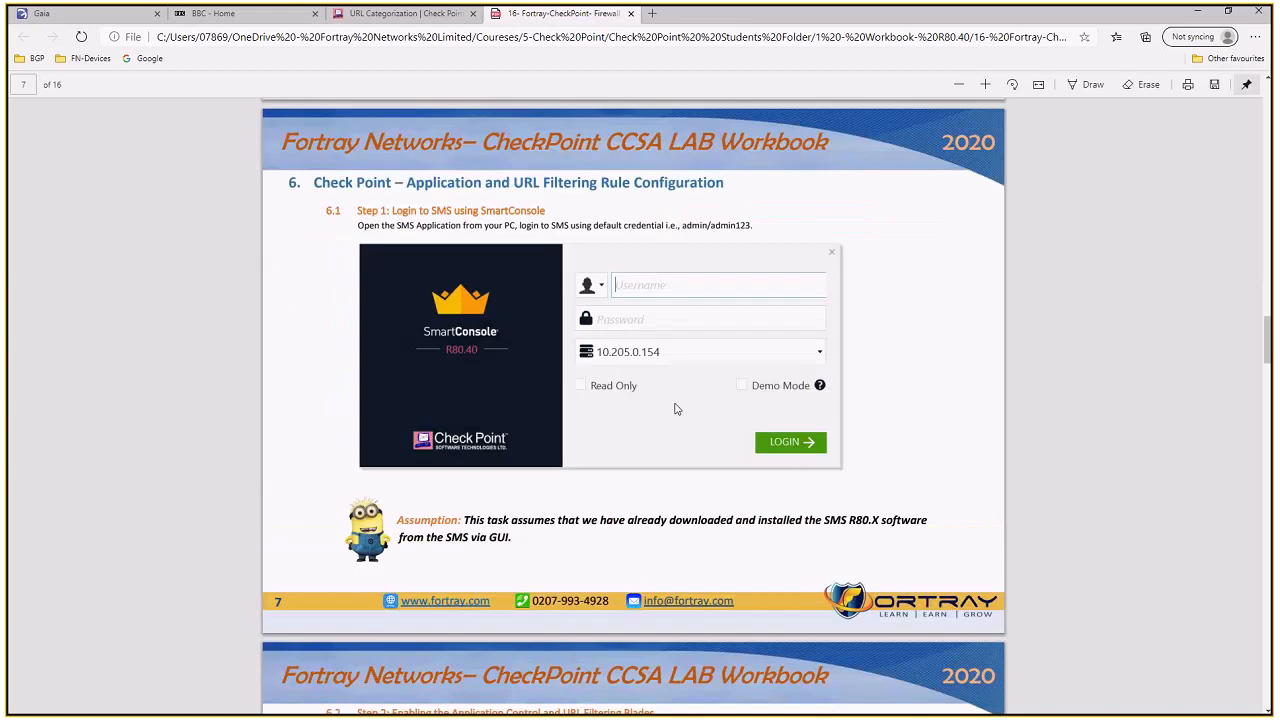
{"action": "scroll", "coordinate": [676, 409], "scroll_direction": "down", "scroll_amount": 5}
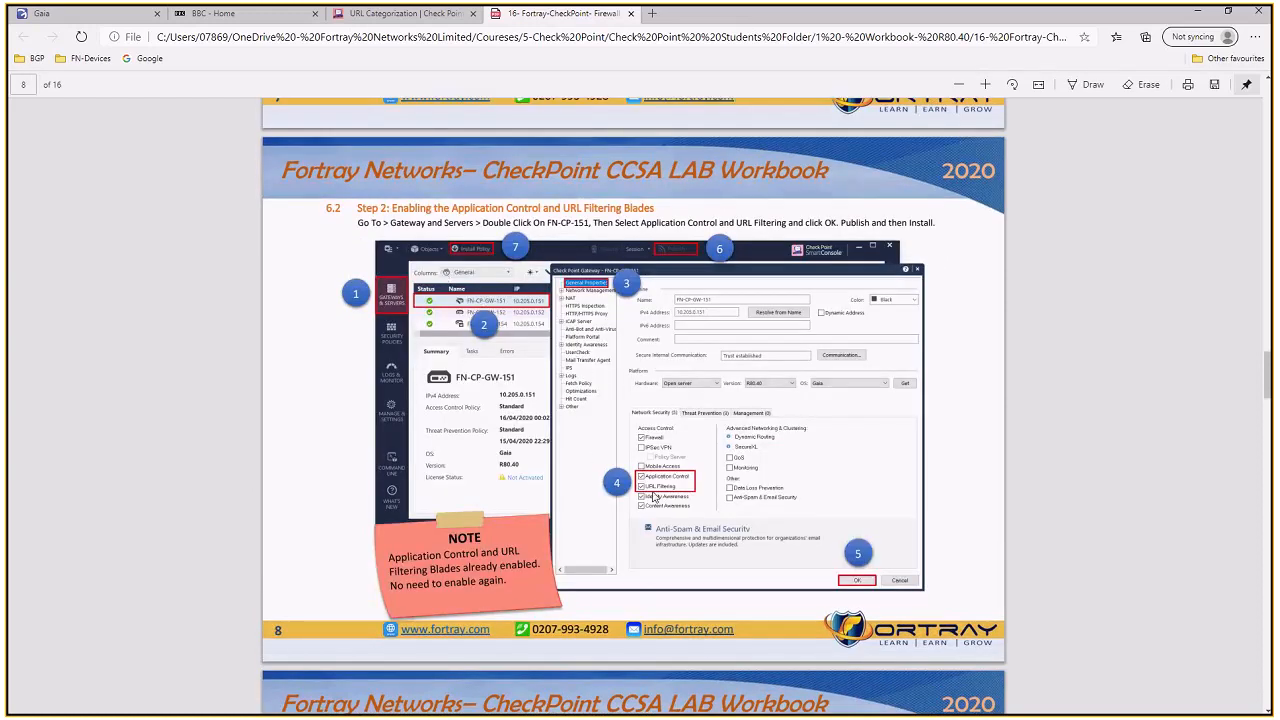
- Close the 10.205.0.113 remote desktop session and switch to SmartConsole on 10.205.0.252, dismissing the pop-up notices on the way
{"action": "key", "text": "alt+Tab"}
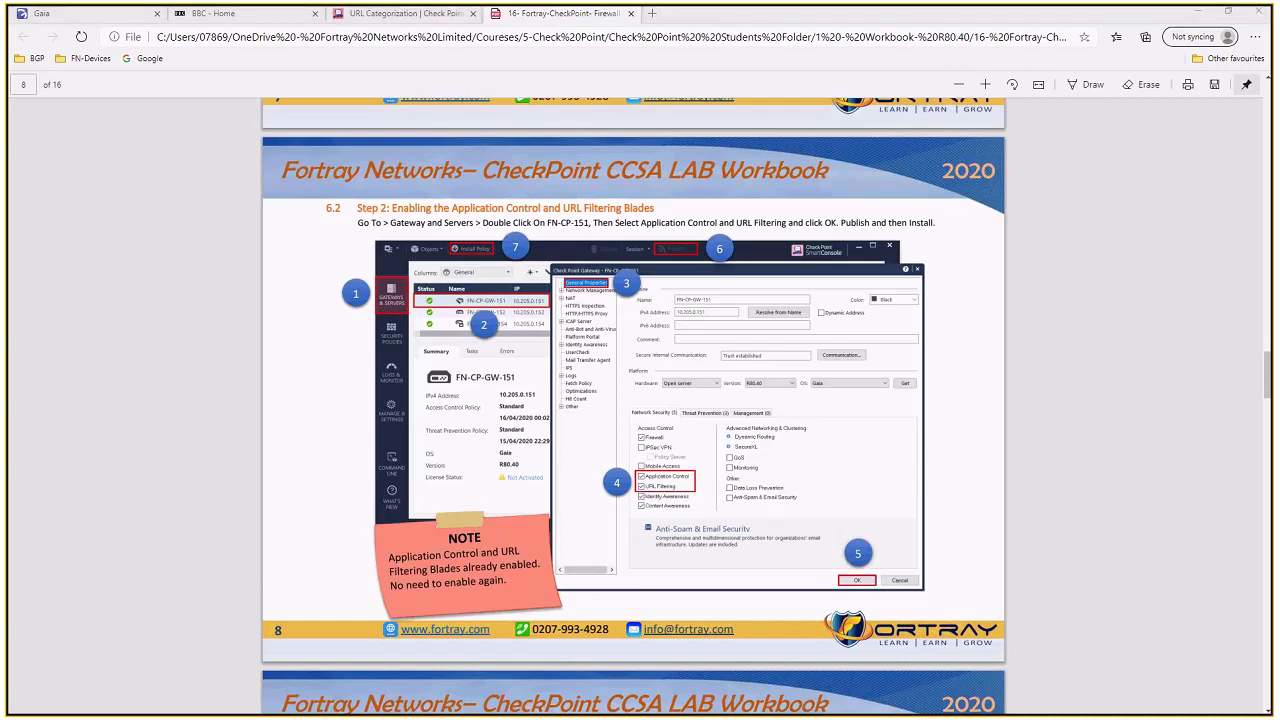
{"action": "key", "text": "alt+Tab"}
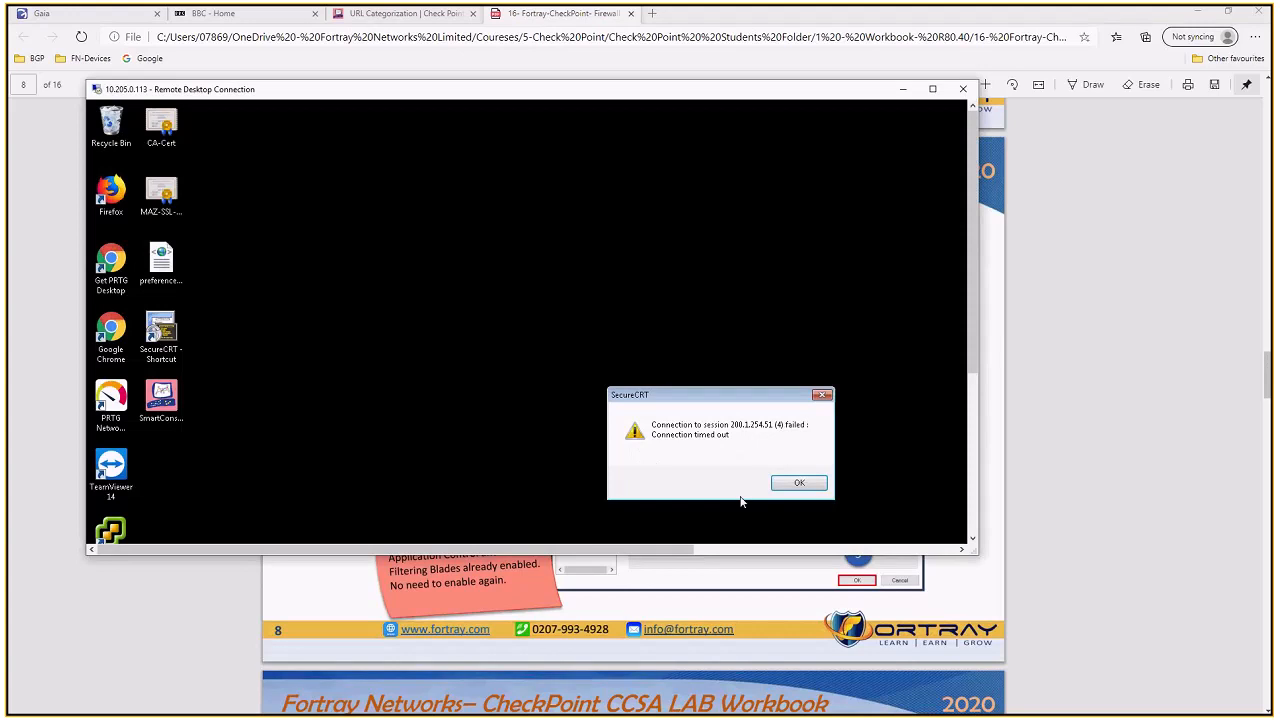
{"action": "left_click", "coordinate": [799, 482]}
{"action": "left_click", "coordinate": [902, 89]}
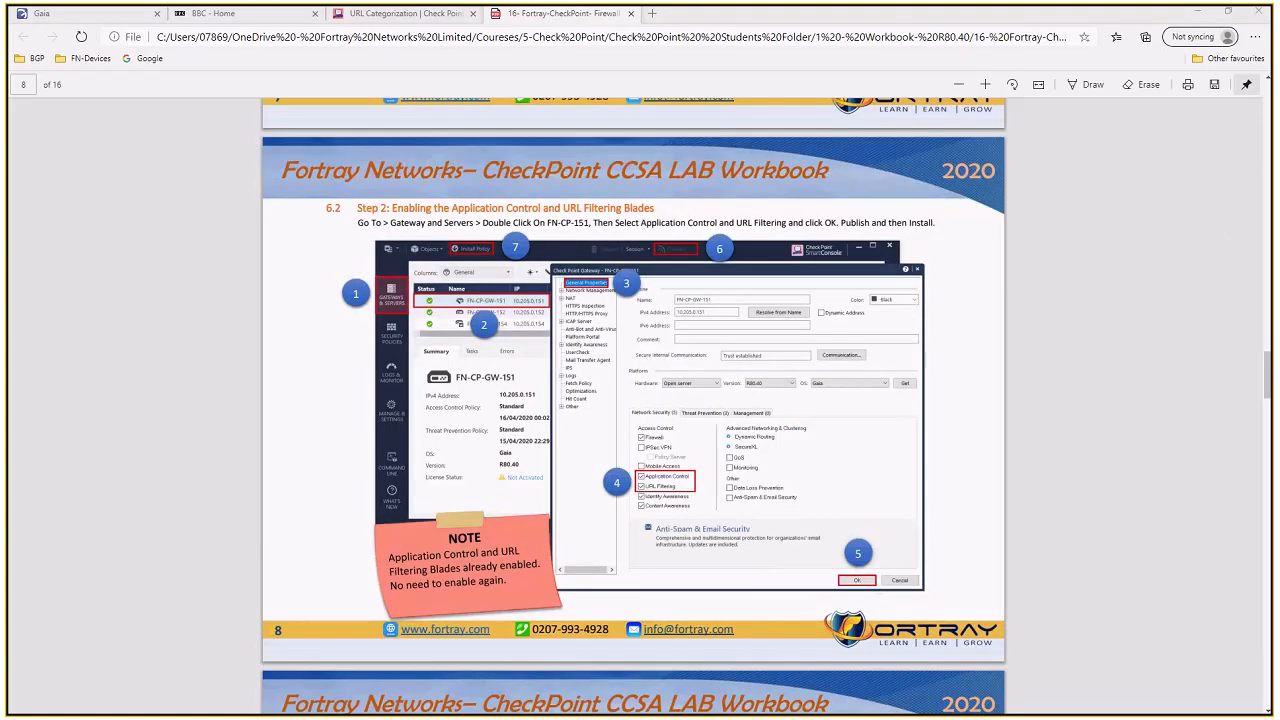
{"action": "key", "text": "alt+Tab"}
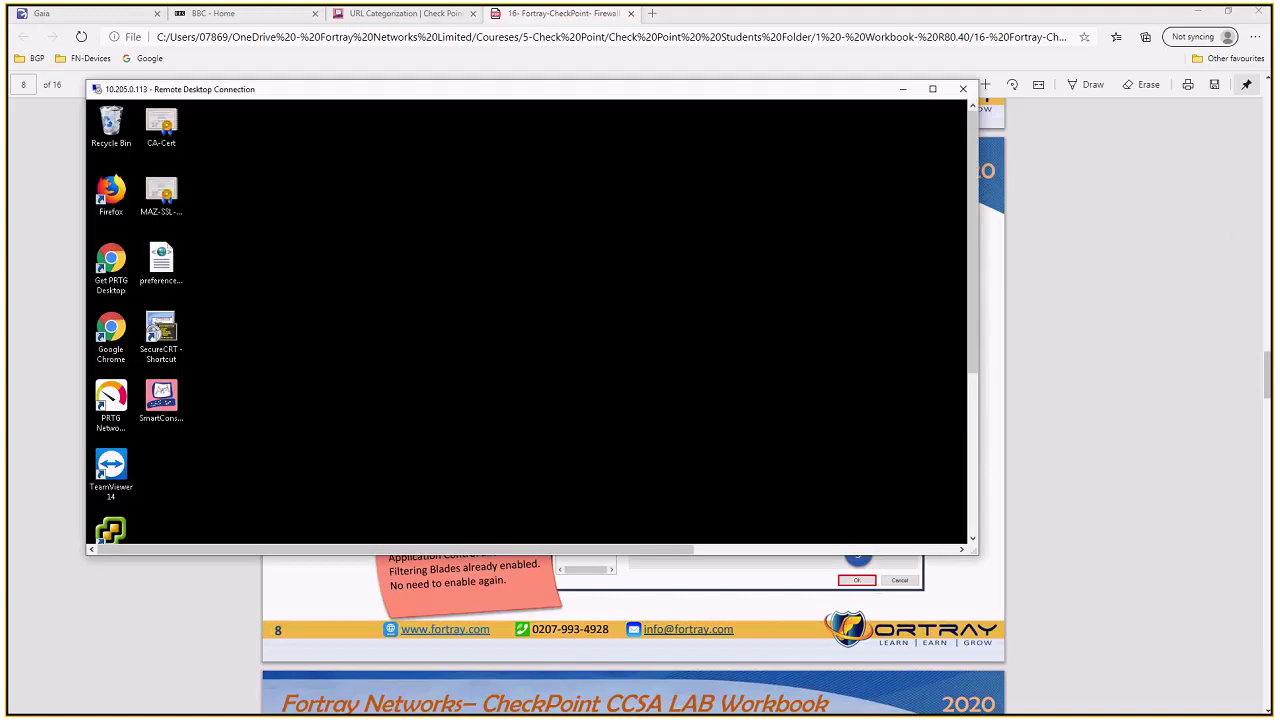
{"action": "left_click", "coordinate": [963, 89]}
{"action": "left_click", "coordinate": [575, 341]}
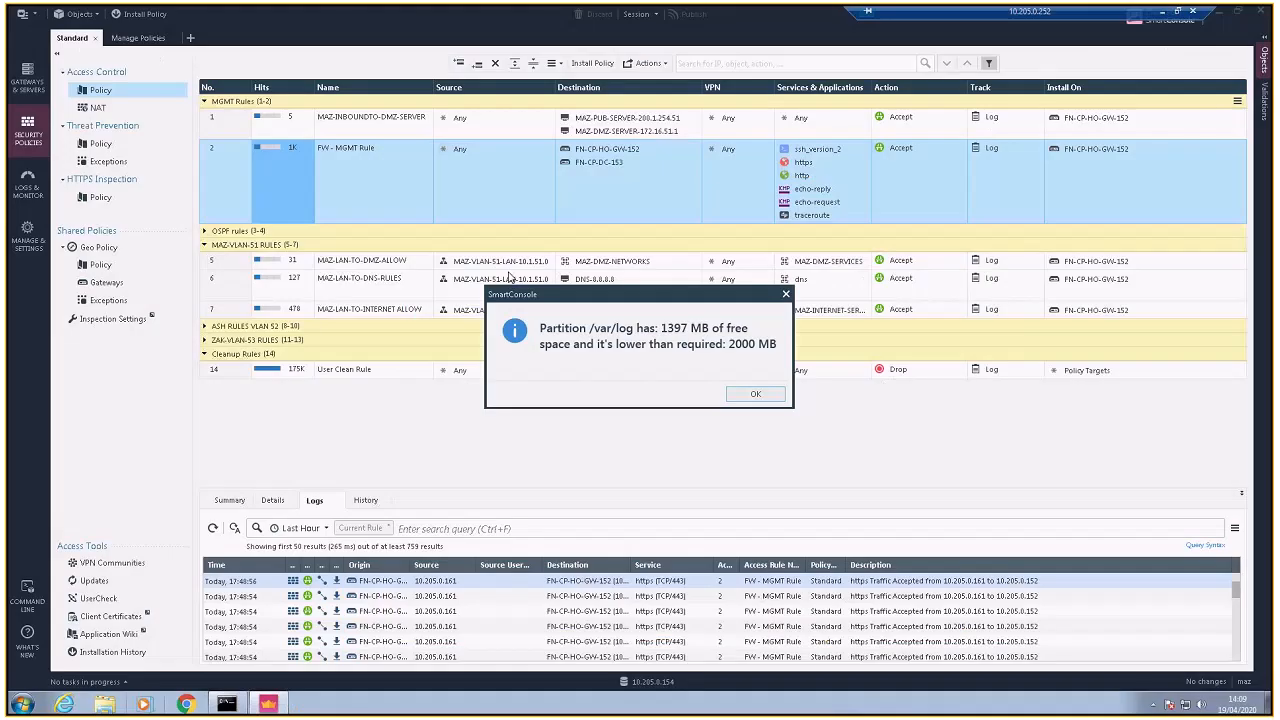
{"action": "left_click", "coordinate": [756, 394]}
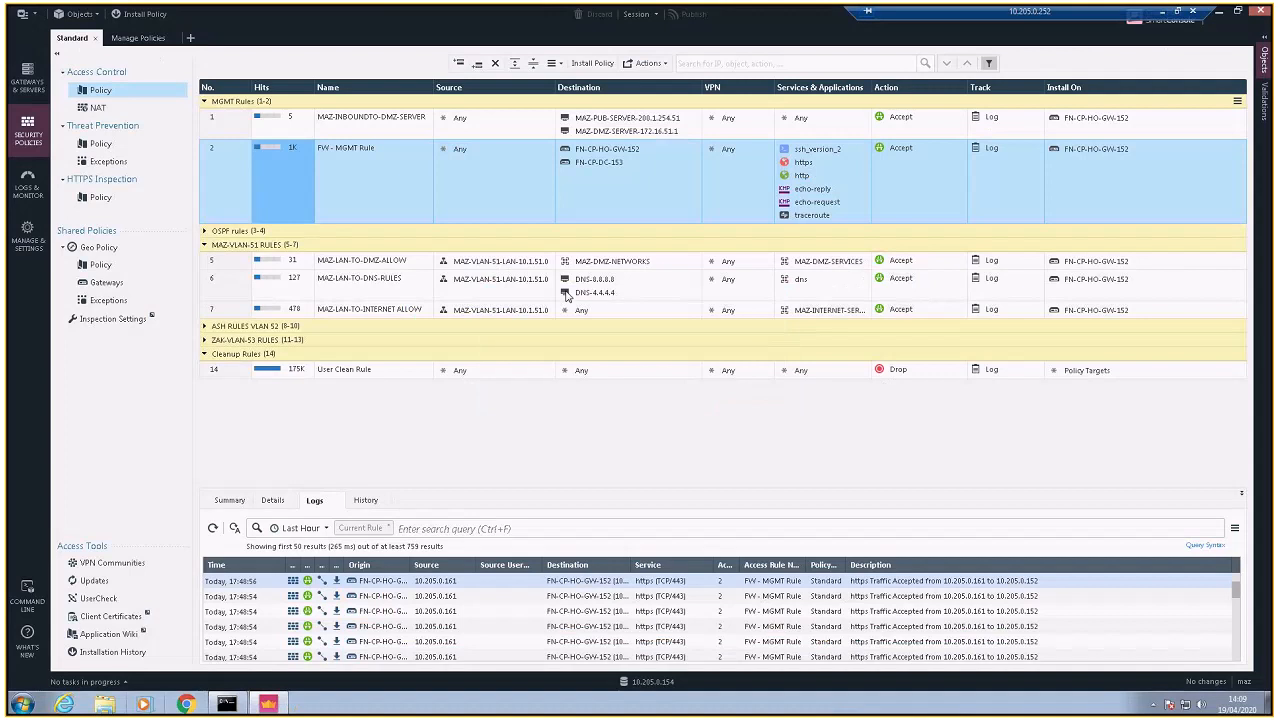
- Enable the Application Control and URL Filtering blades on gateway FN-CP-HO-GW-152
{"action": "left_click", "coordinate": [28, 82]}
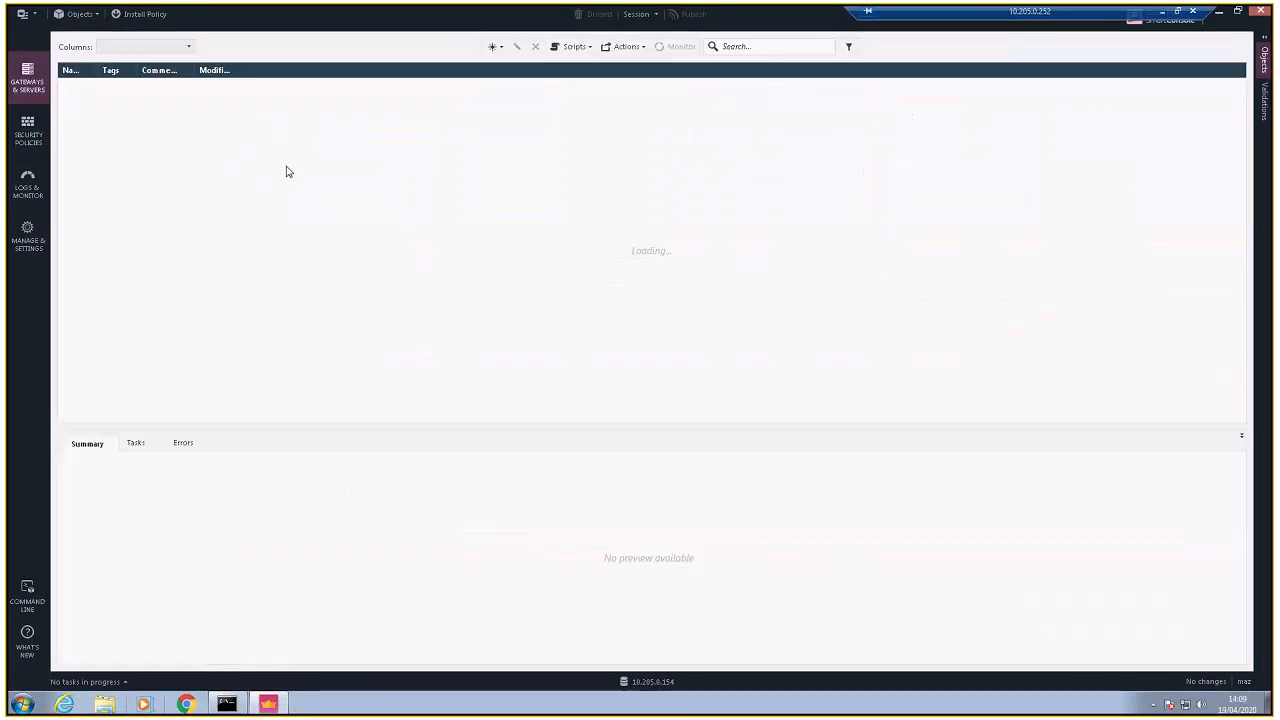
{"action": "left_click", "coordinate": [181, 105]}
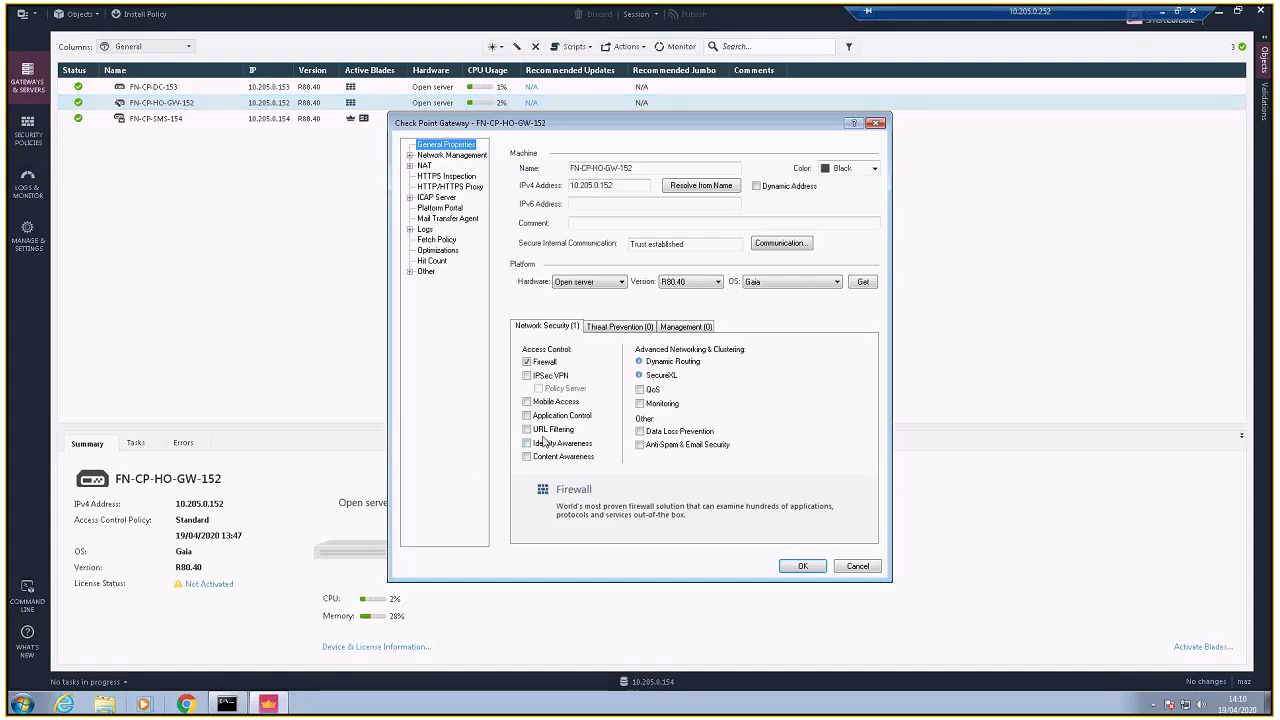
{"action": "left_click", "coordinate": [545, 415]}
{"action": "left_click", "coordinate": [545, 429]}
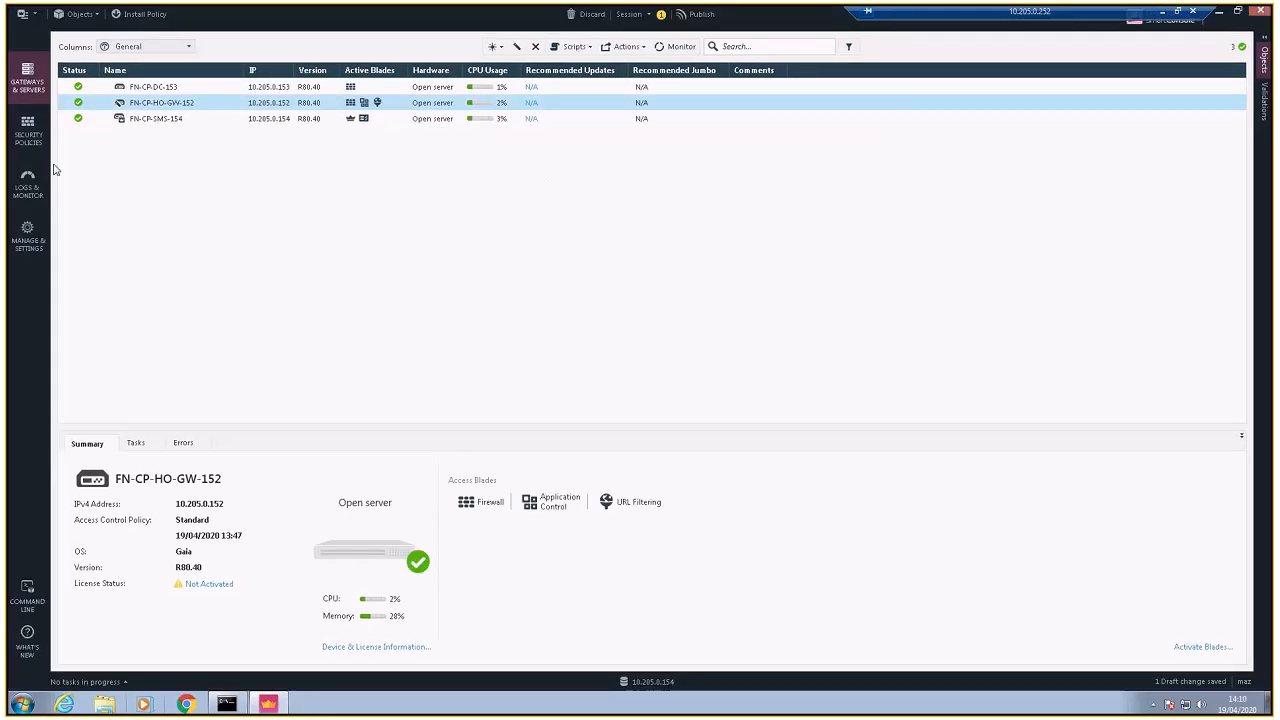
- In the access control policy, insert a new rule below rule 6, MAZ-LAN-TO-DNS-RULES
{"action": "left_click", "coordinate": [35, 140]}
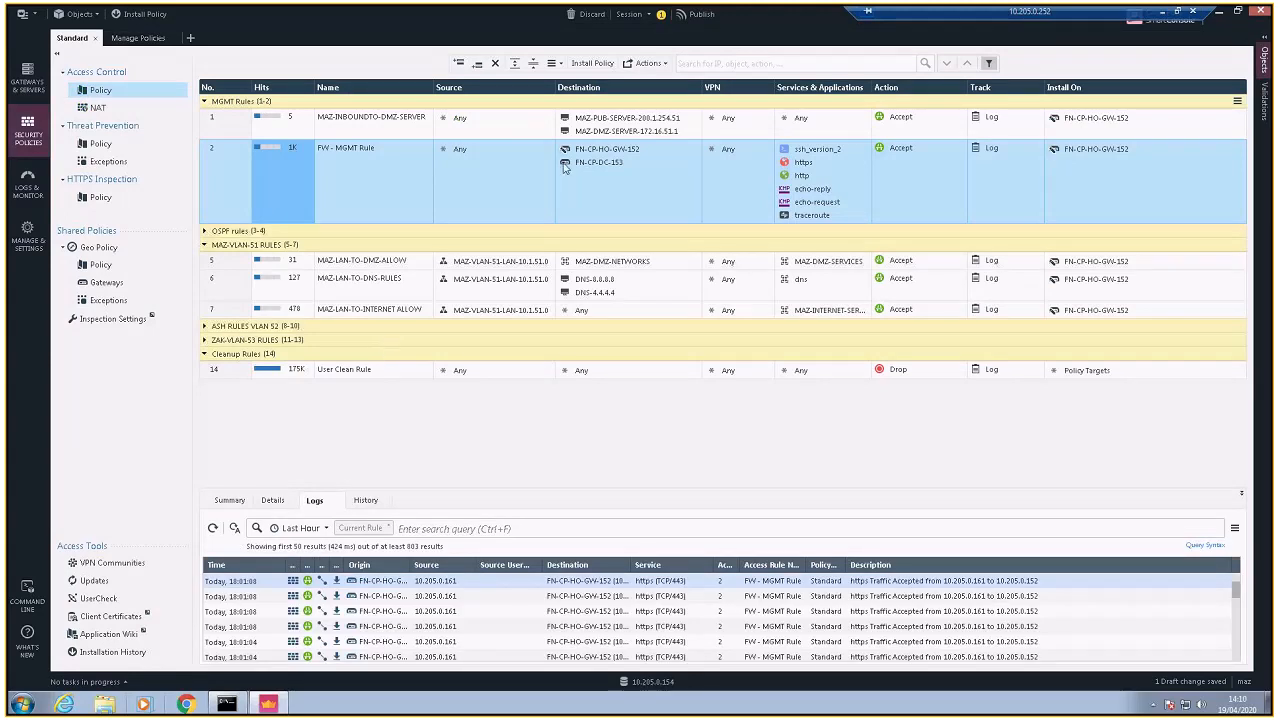
{"action": "left_click", "coordinate": [679, 165]}
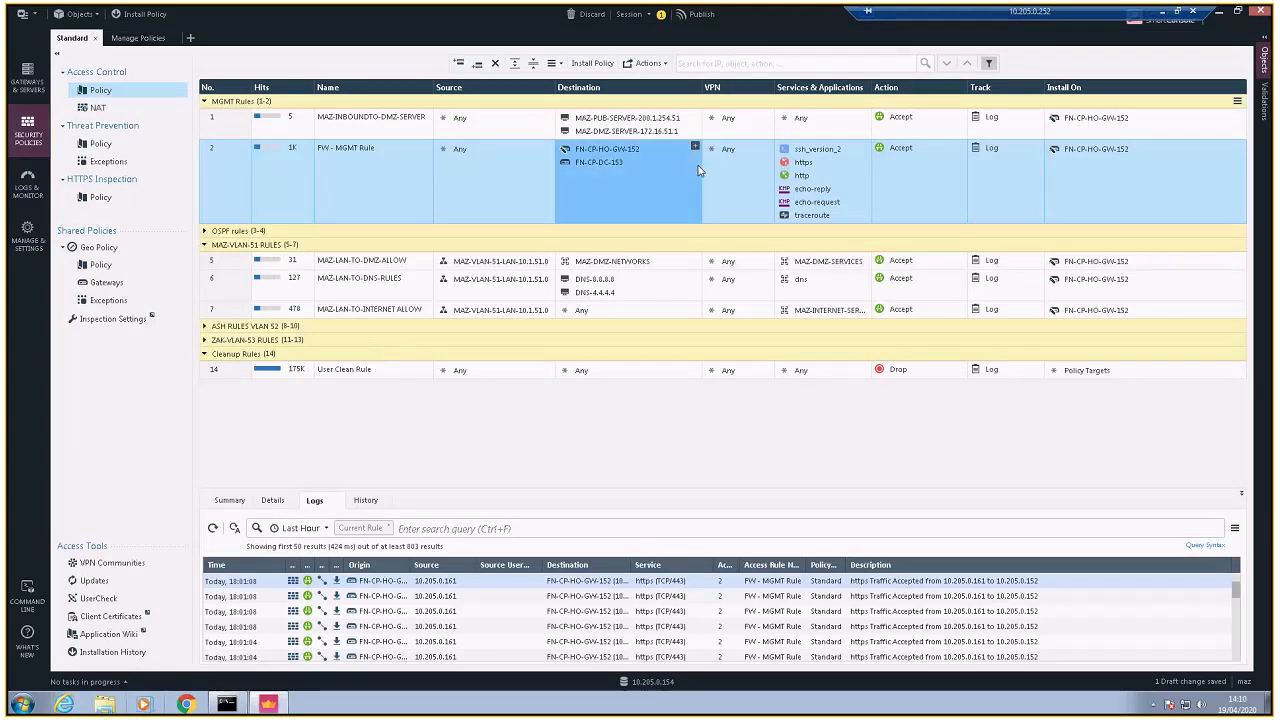
{"action": "left_click", "coordinate": [649, 292]}
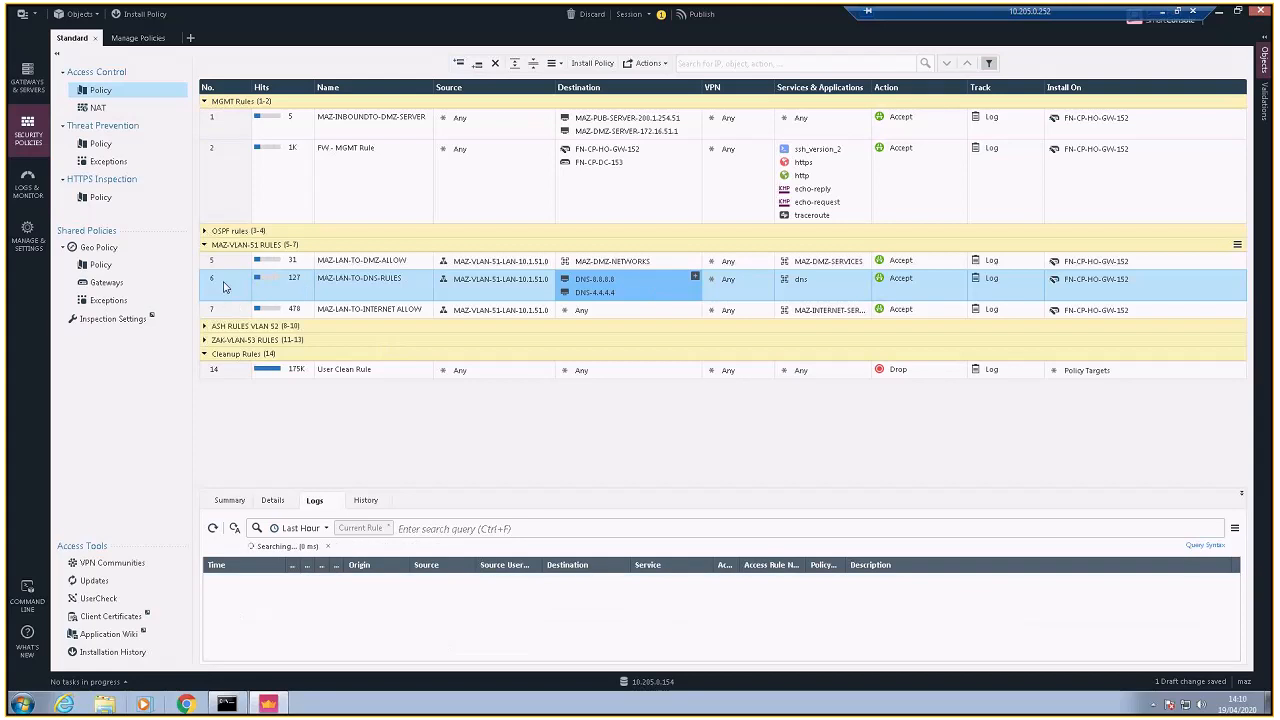
{"action": "left_click", "coordinate": [219, 281]}
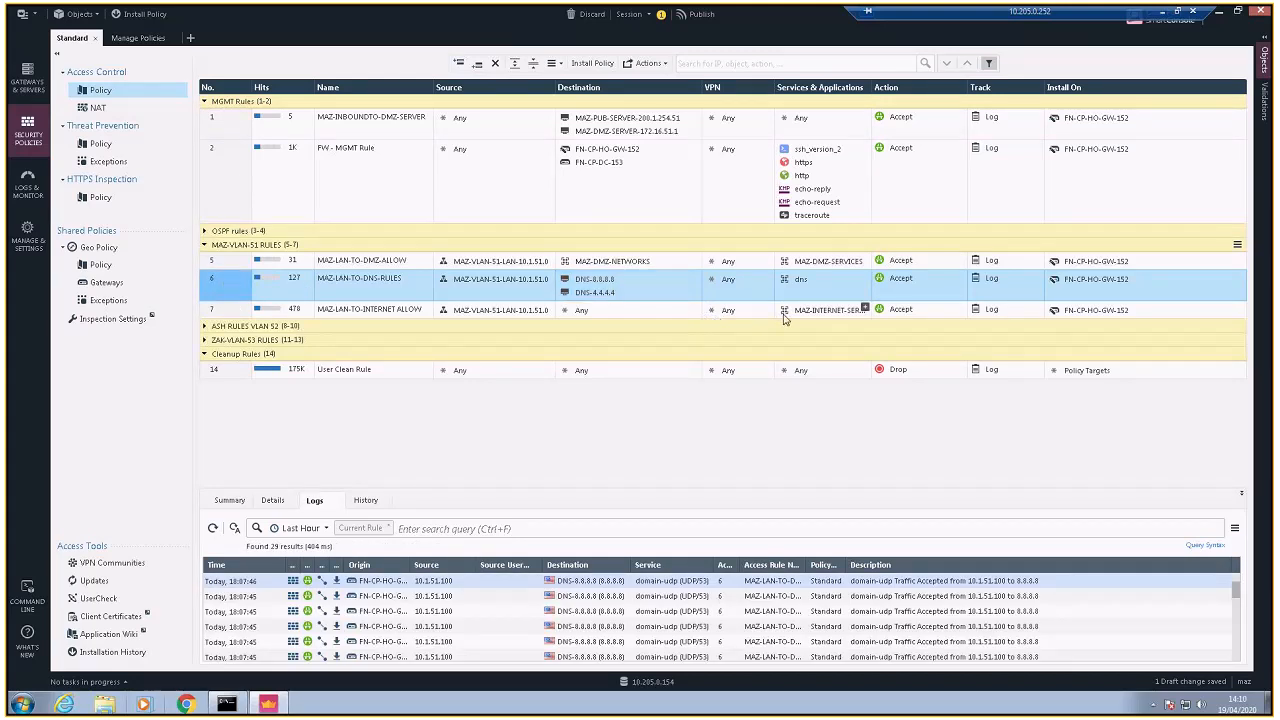
{"action": "left_click", "coordinate": [755, 293]}
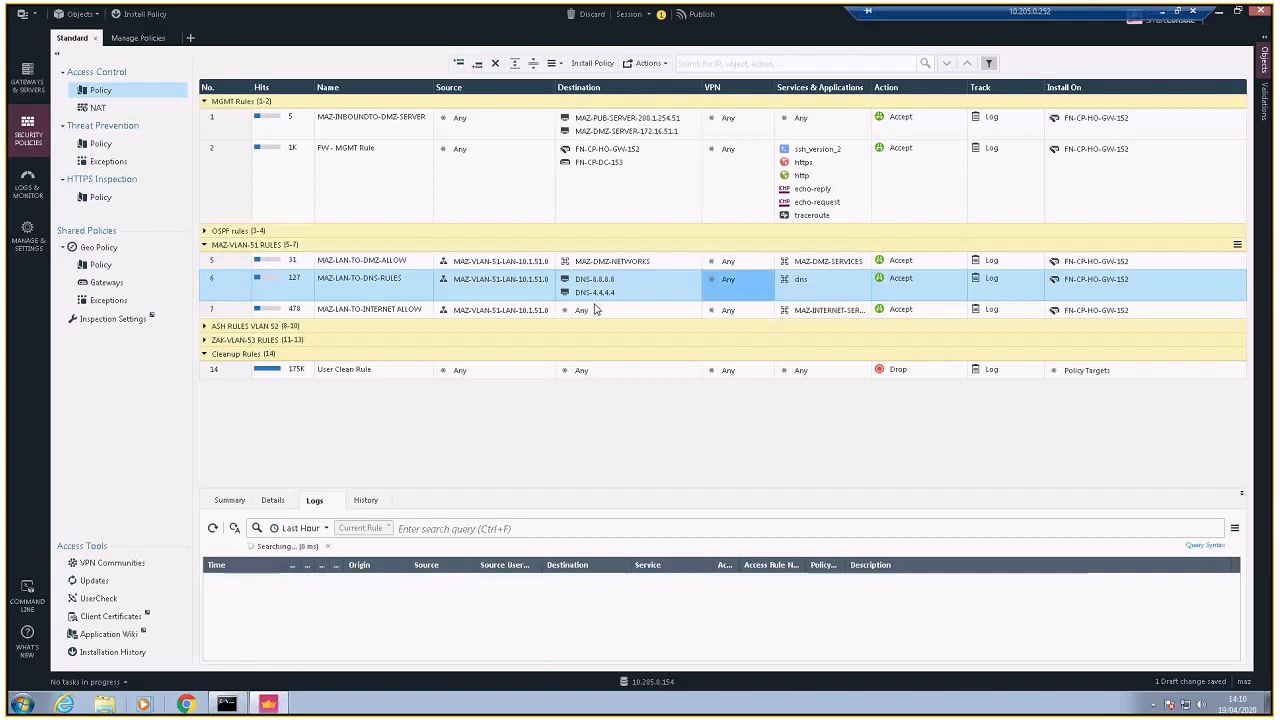
{"action": "left_click", "coordinate": [266, 292]}
{"action": "left_click", "coordinate": [754, 313]}
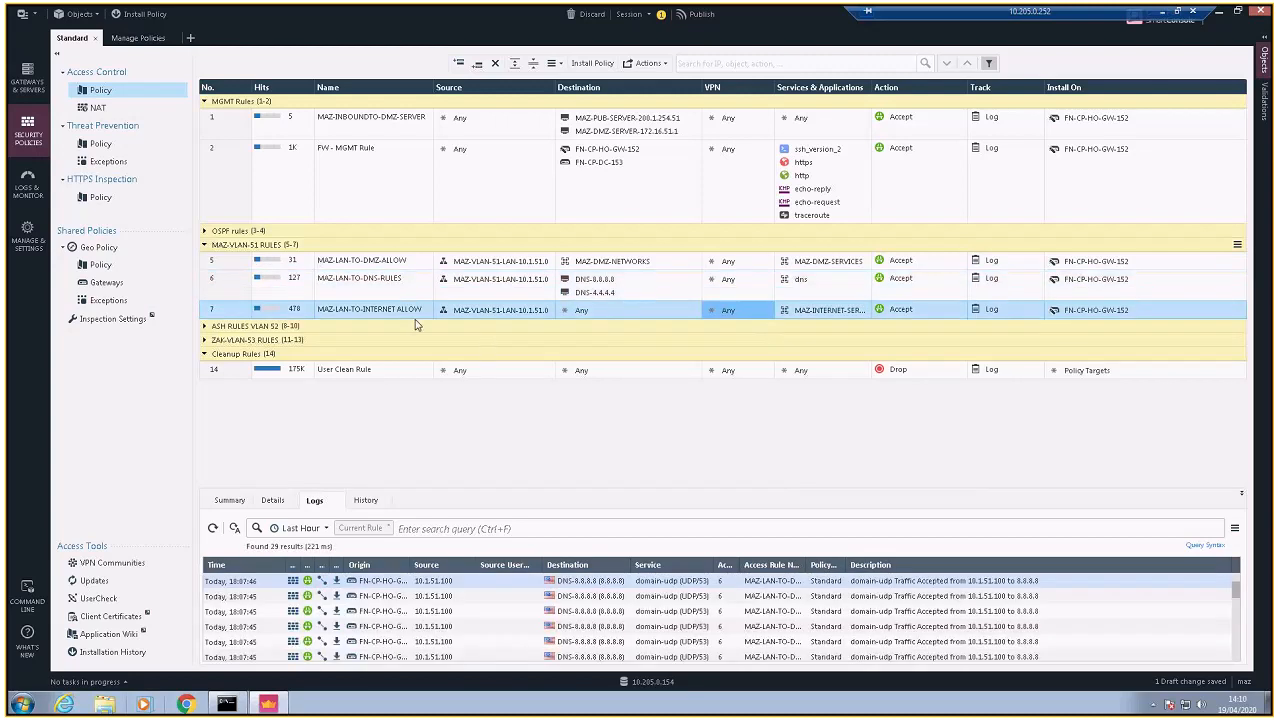
{"action": "left_click", "coordinate": [228, 291]}
{"action": "right_click", "coordinate": [228, 291]}
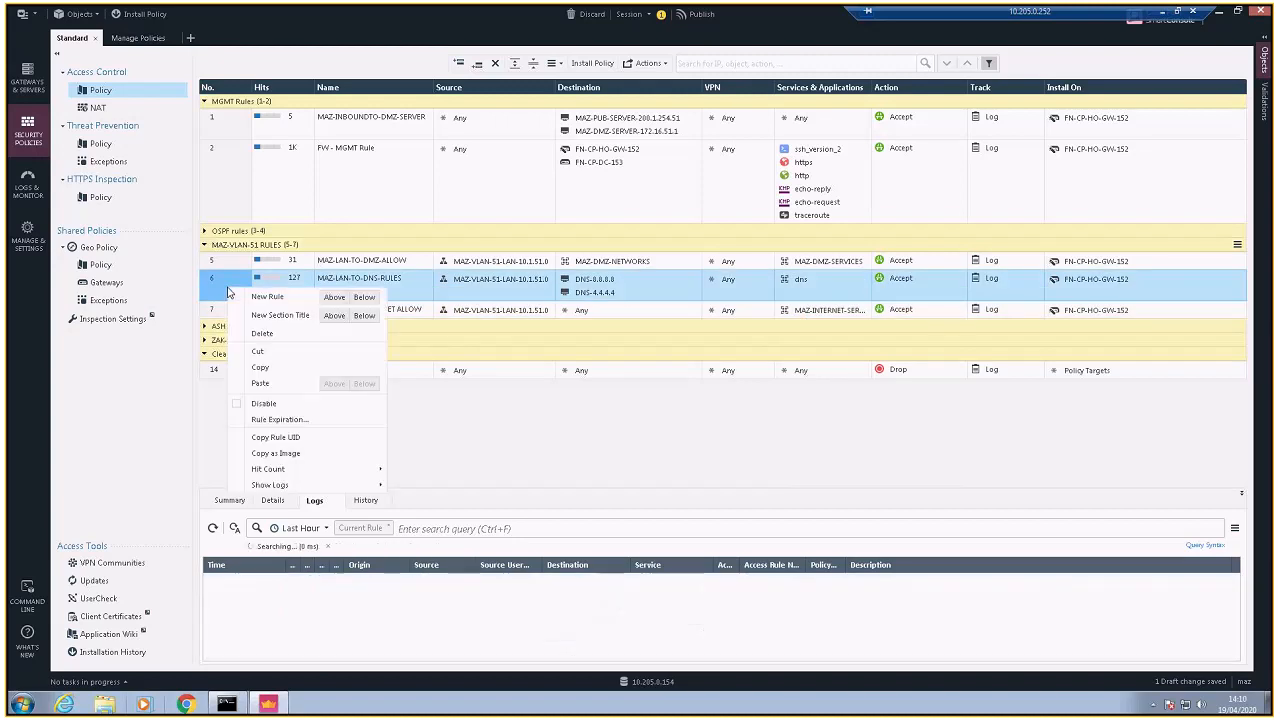
{"action": "left_click", "coordinate": [365, 300]}
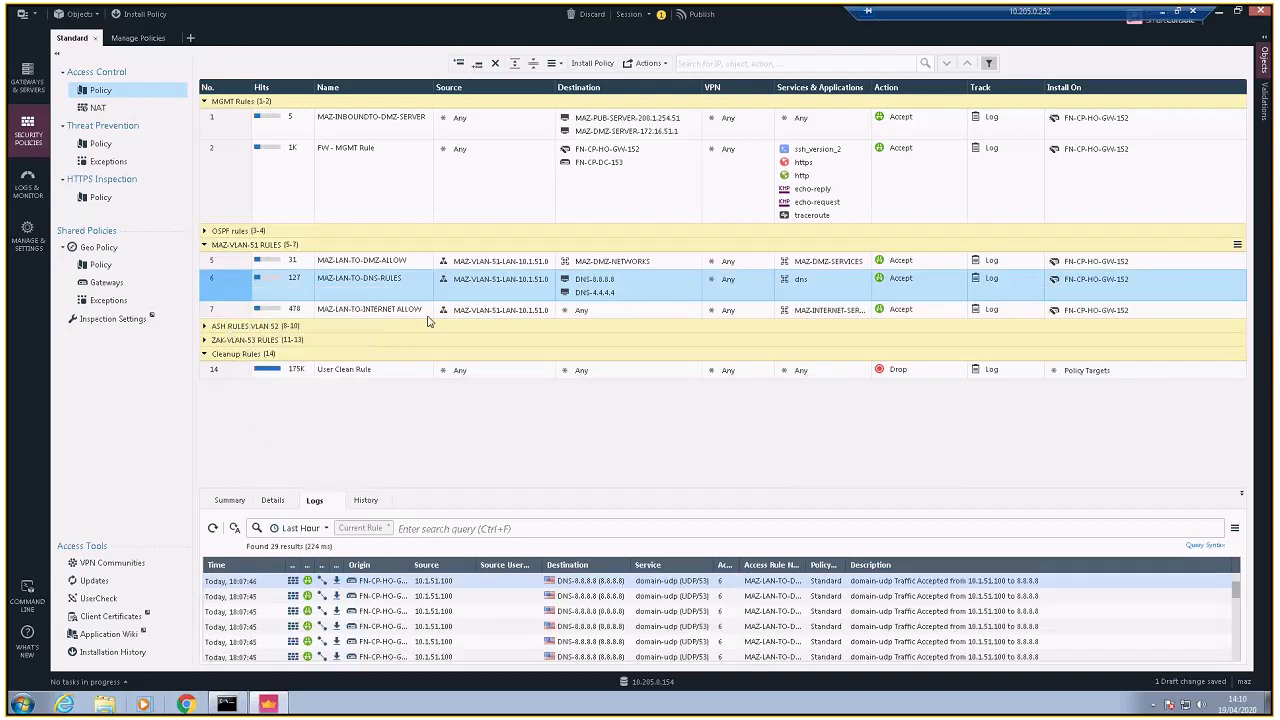
- Name the new rule 7 MAZ-BLOCK-APP
{"action": "left_click", "coordinate": [235, 312]}
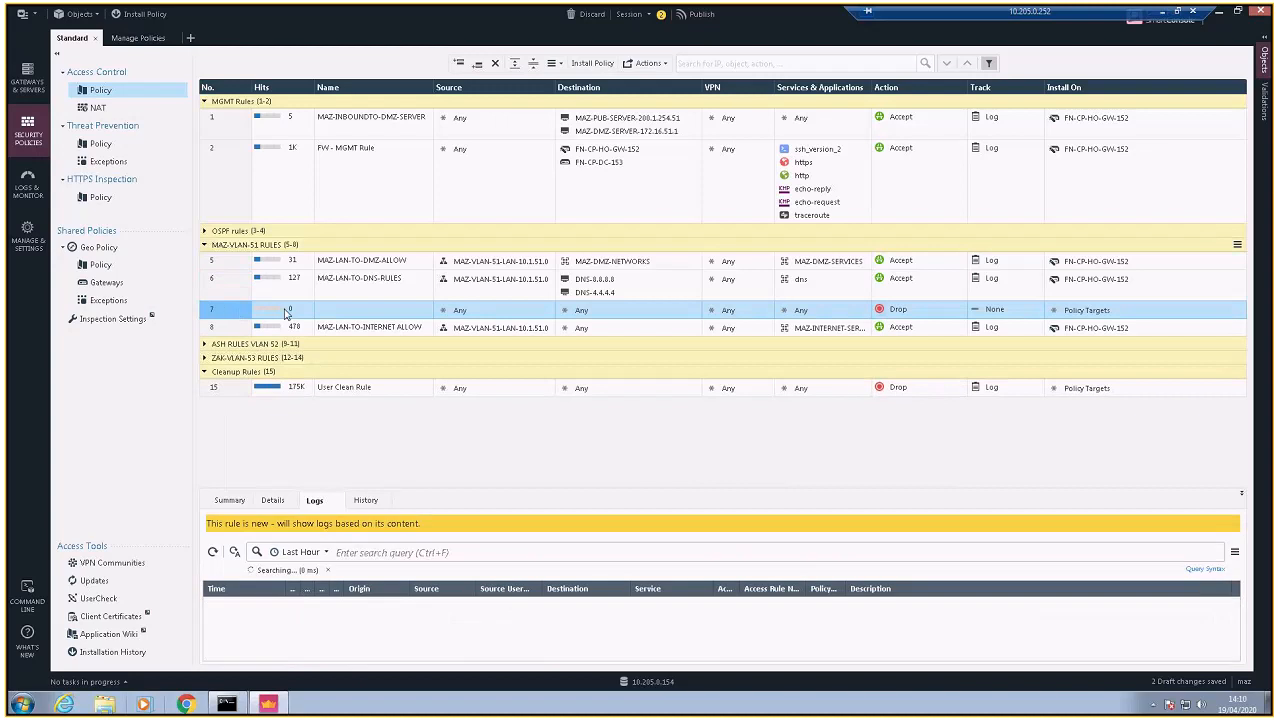
{"action": "left_click", "coordinate": [300, 313]}
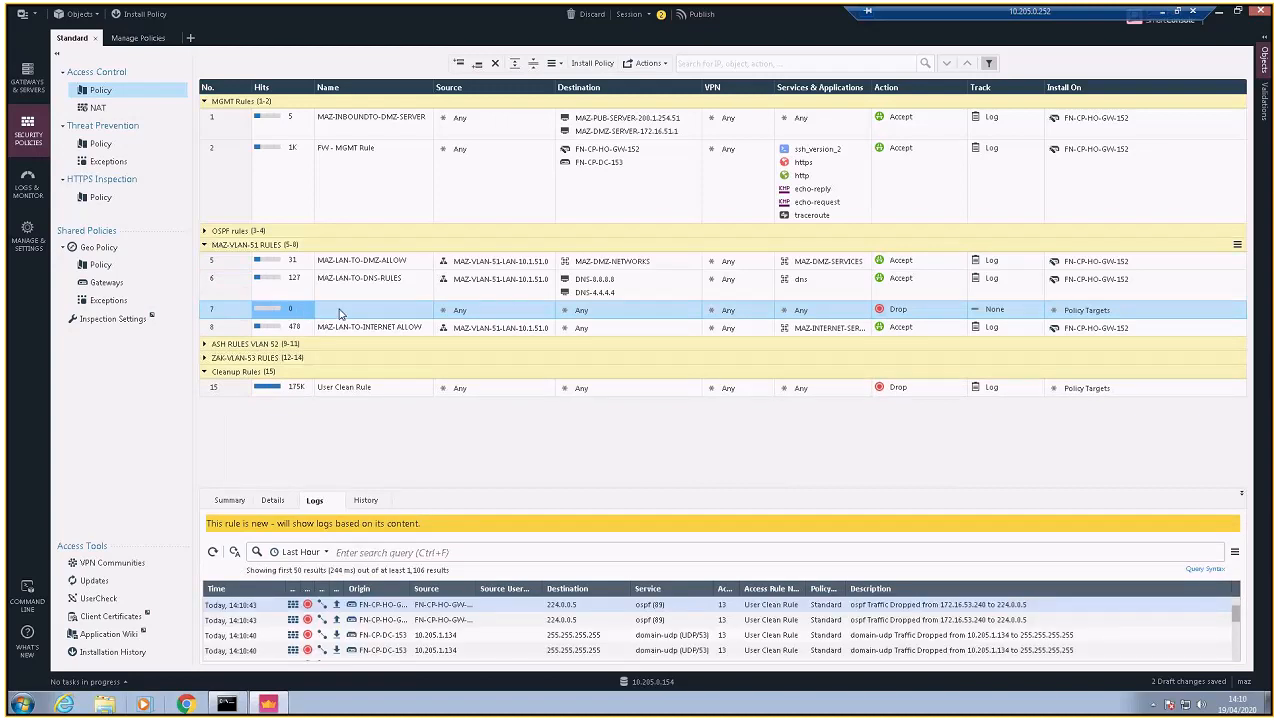
{"action": "double_click", "coordinate": [340, 314]}
{"action": "type", "text": "ma"}
{"action": "key", "text": "BackSpace"}
{"action": "key", "text": "BackSpace"}
{"action": "type", "text": "MAZ-BLOCK-APP"}
{"action": "key", "text": "Return"}
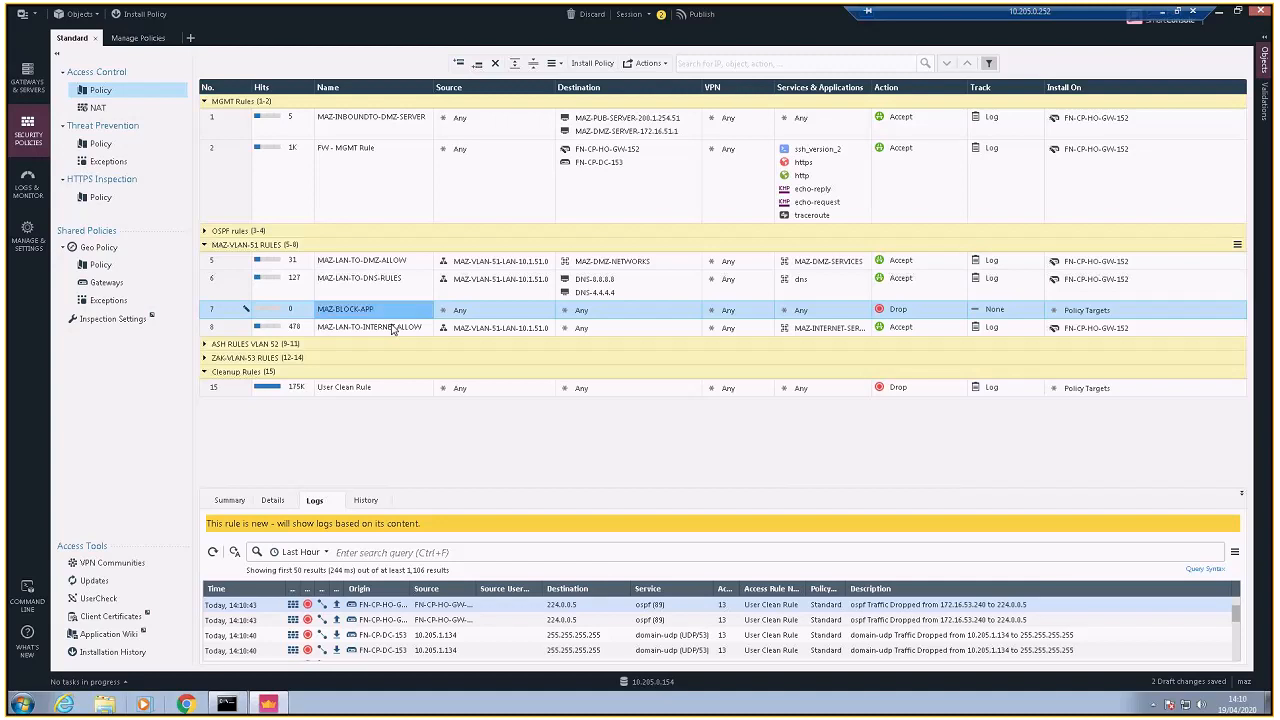
- Set the source of MAZ-BLOCK-APP to MAZ-VLAN-51-LAN-10.1.51.0 by reusing the network object from the DNS rule
{"action": "left_click", "coordinate": [460, 312]}
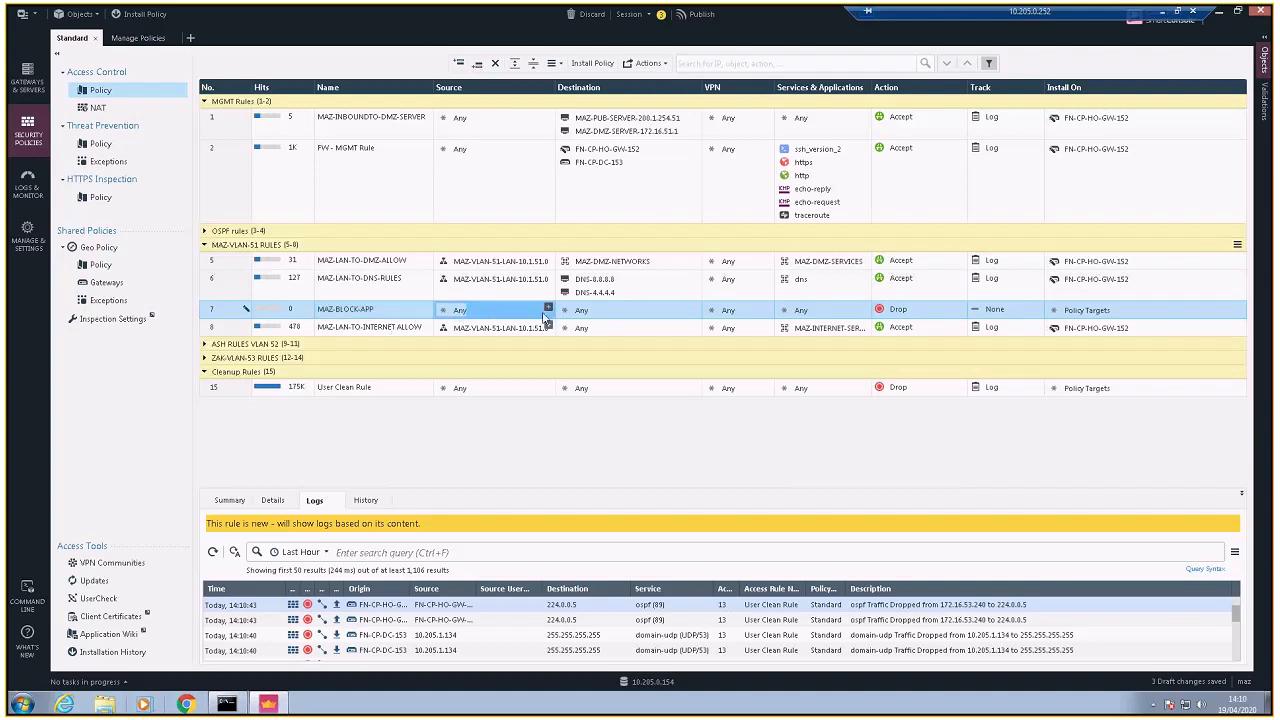
{"action": "left_click", "coordinate": [513, 289]}
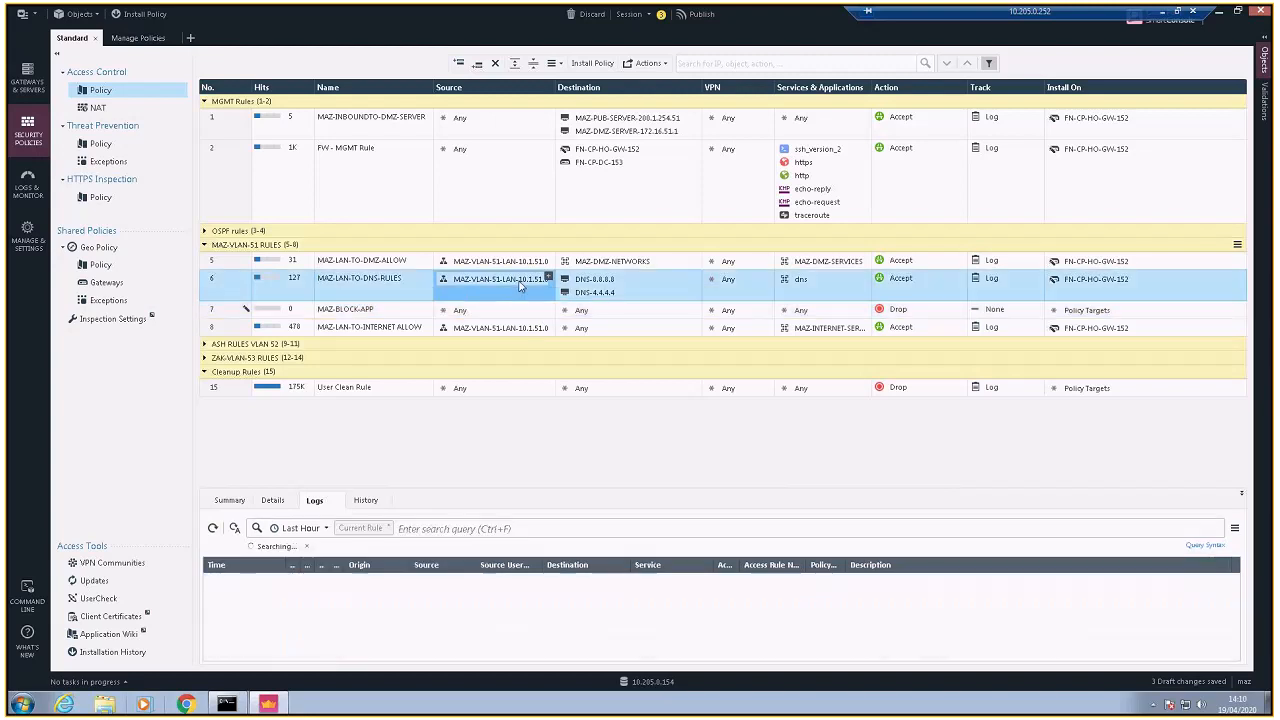
{"action": "left_click_drag", "start_coordinate": [505, 316], "coordinate": [517, 316]}
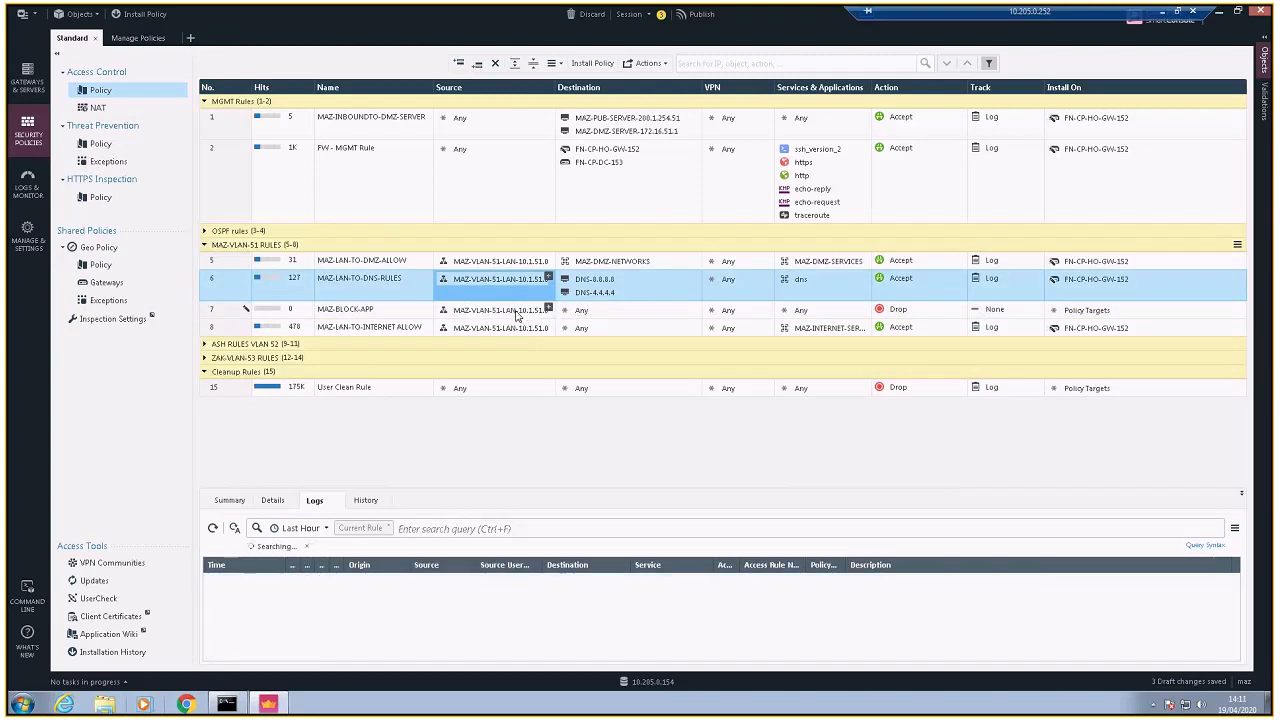
{"action": "left_click", "coordinate": [608, 313]}
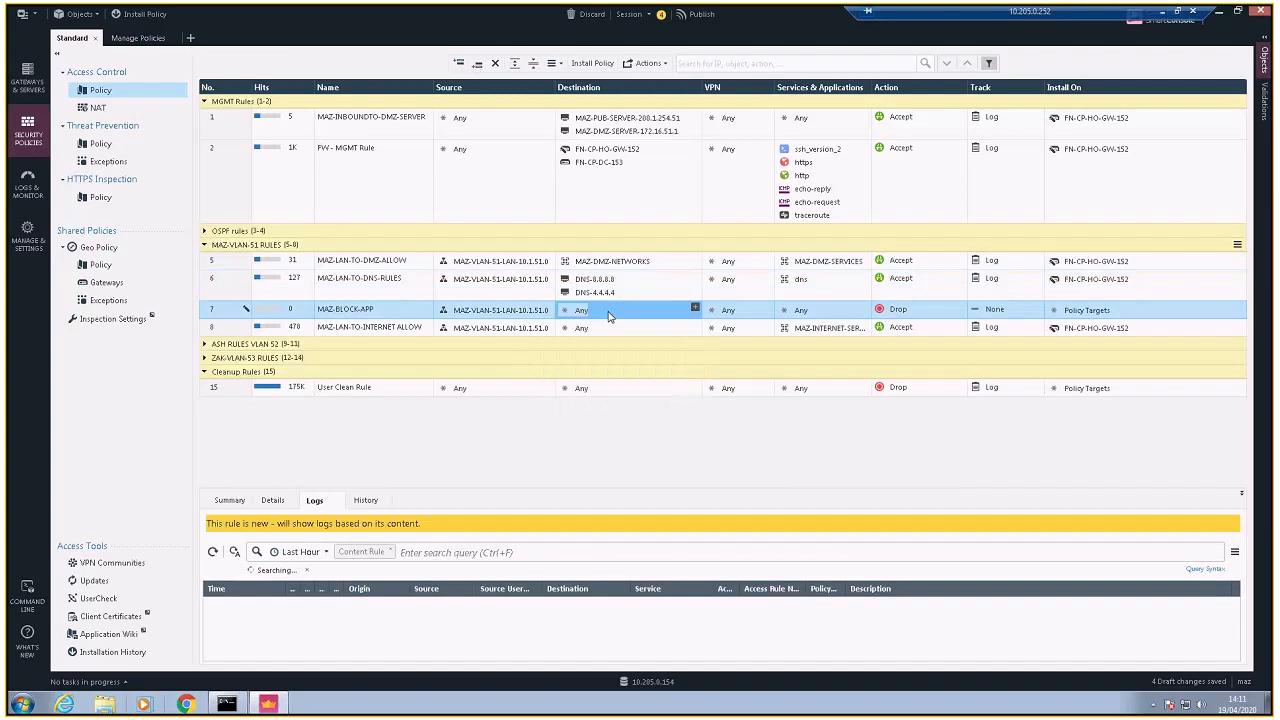
- Look at the object types offered for the services and applications of MAZ-BLOCK-APP, without adding any
{"action": "left_click", "coordinate": [748, 318]}
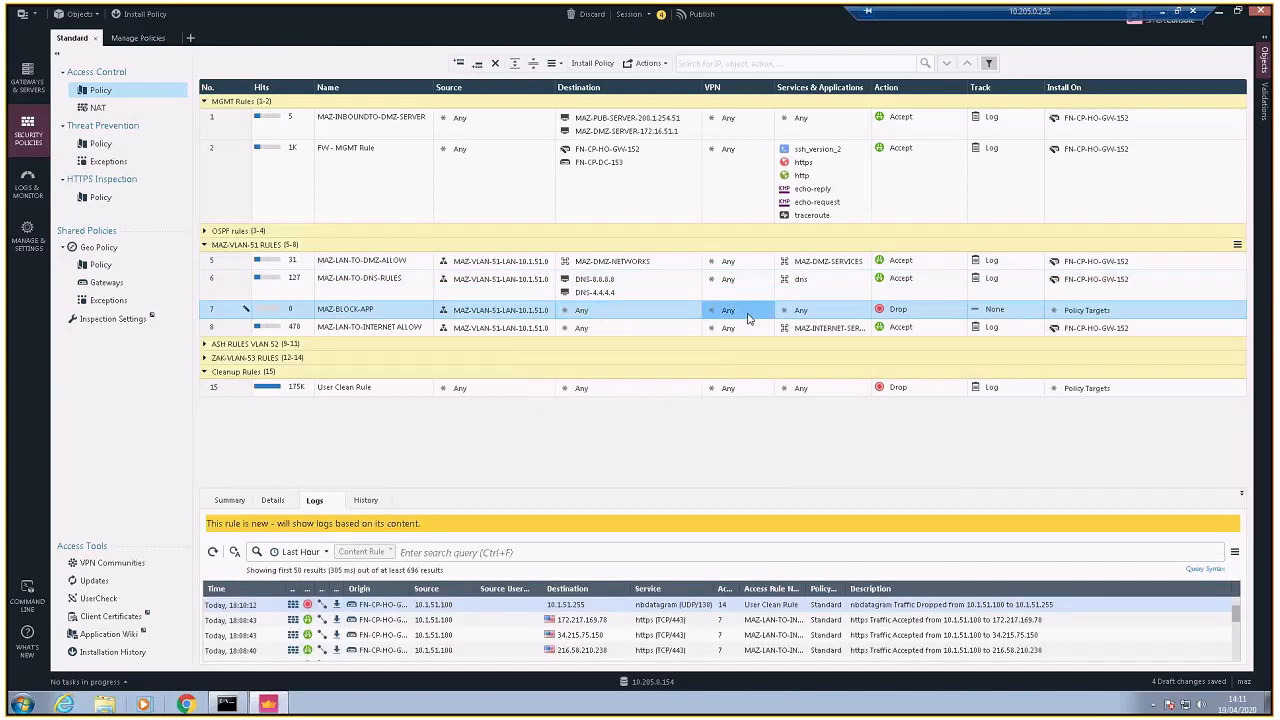
{"action": "left_click", "coordinate": [822, 316]}
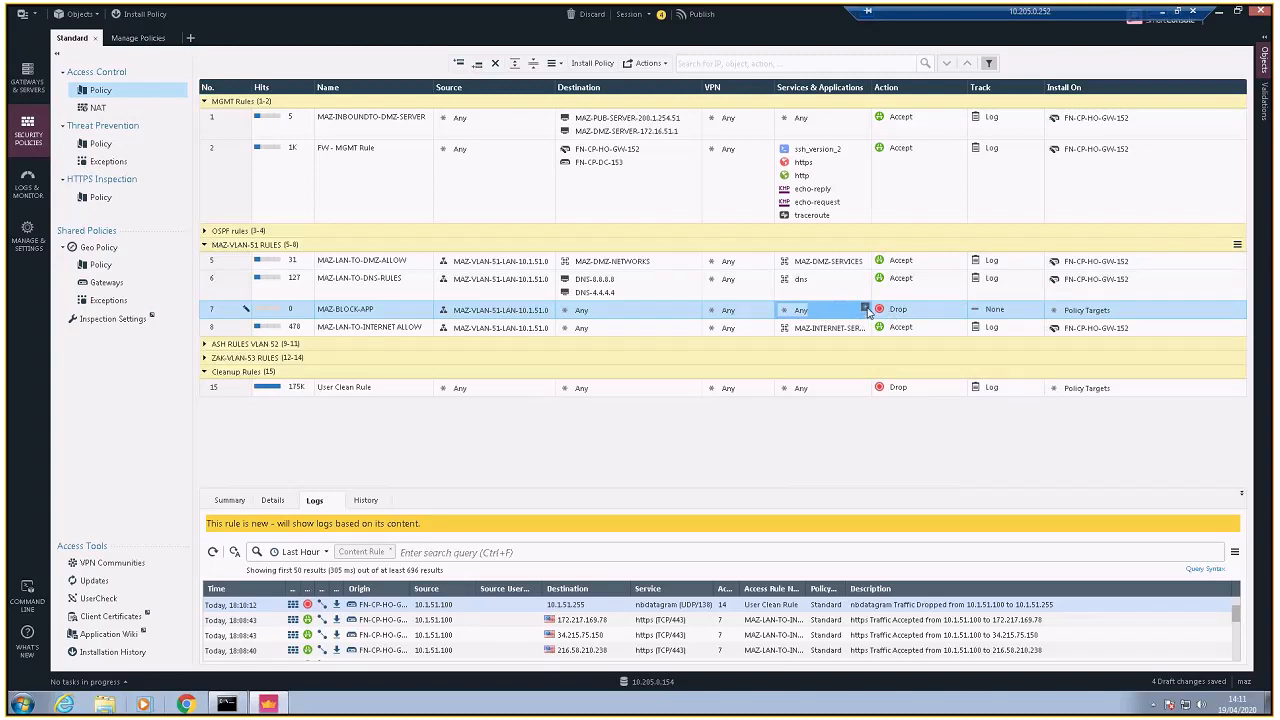
{"action": "left_click", "coordinate": [866, 309]}
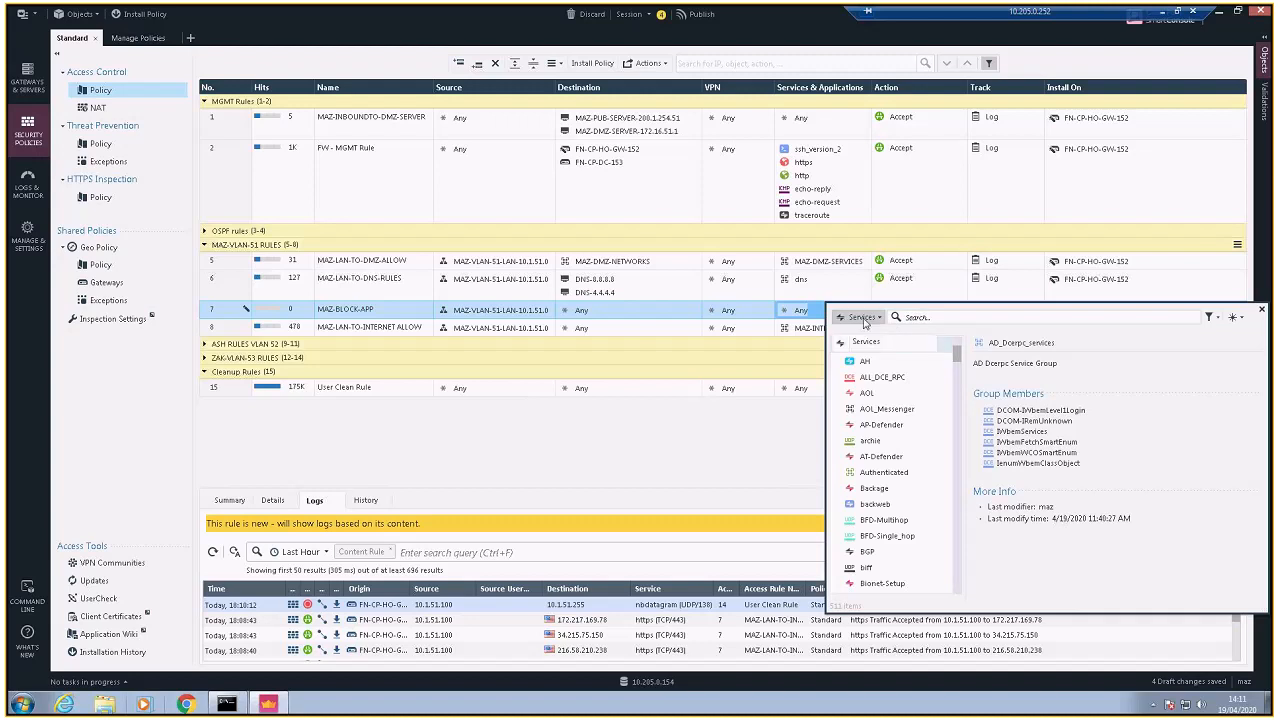
{"action": "left_click", "coordinate": [1262, 314]}
{"action": "left_click", "coordinate": [865, 308]}
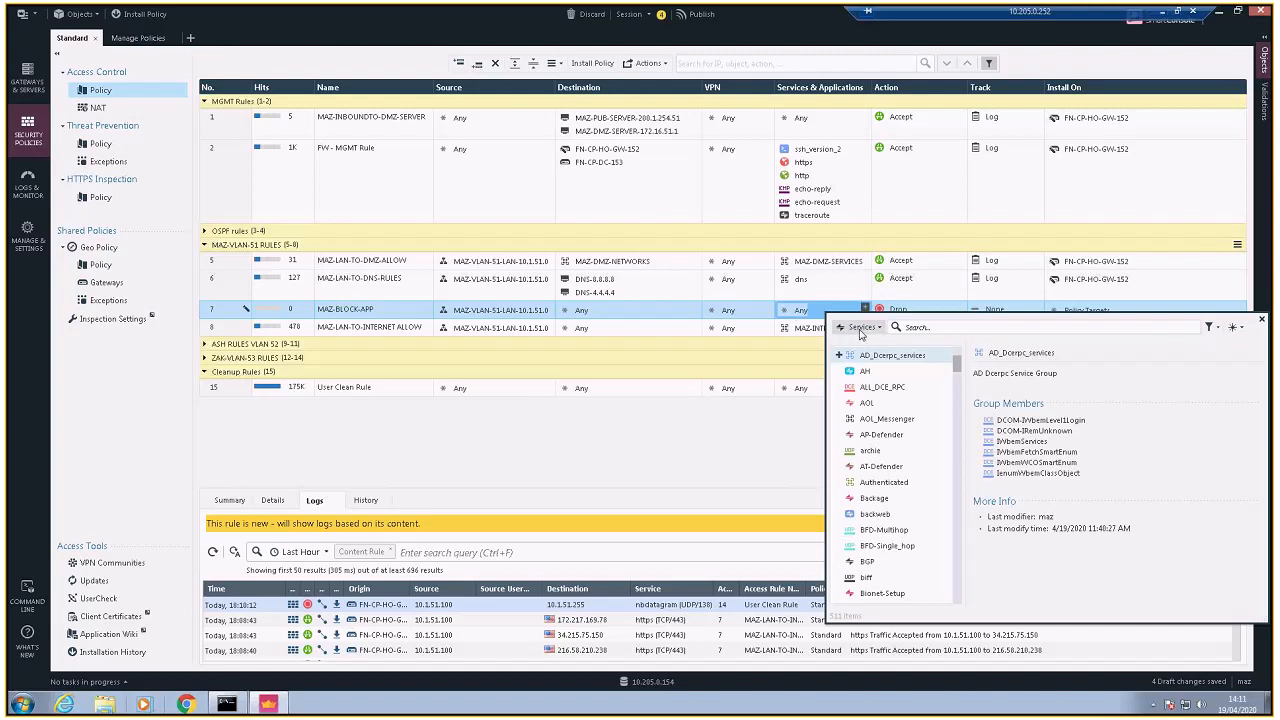
{"action": "left_click", "coordinate": [1262, 319]}
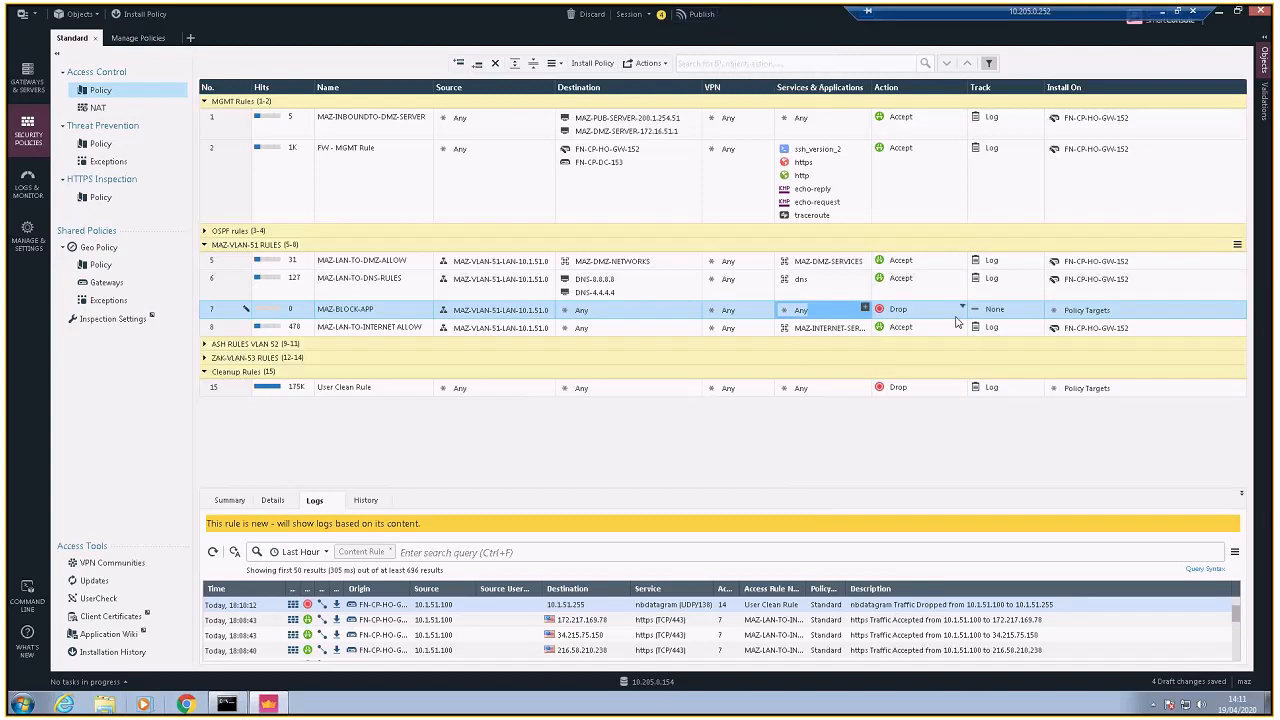
- Disable rule 7, MAZ-BLOCK-APP
{"action": "left_click", "coordinate": [281, 313]}
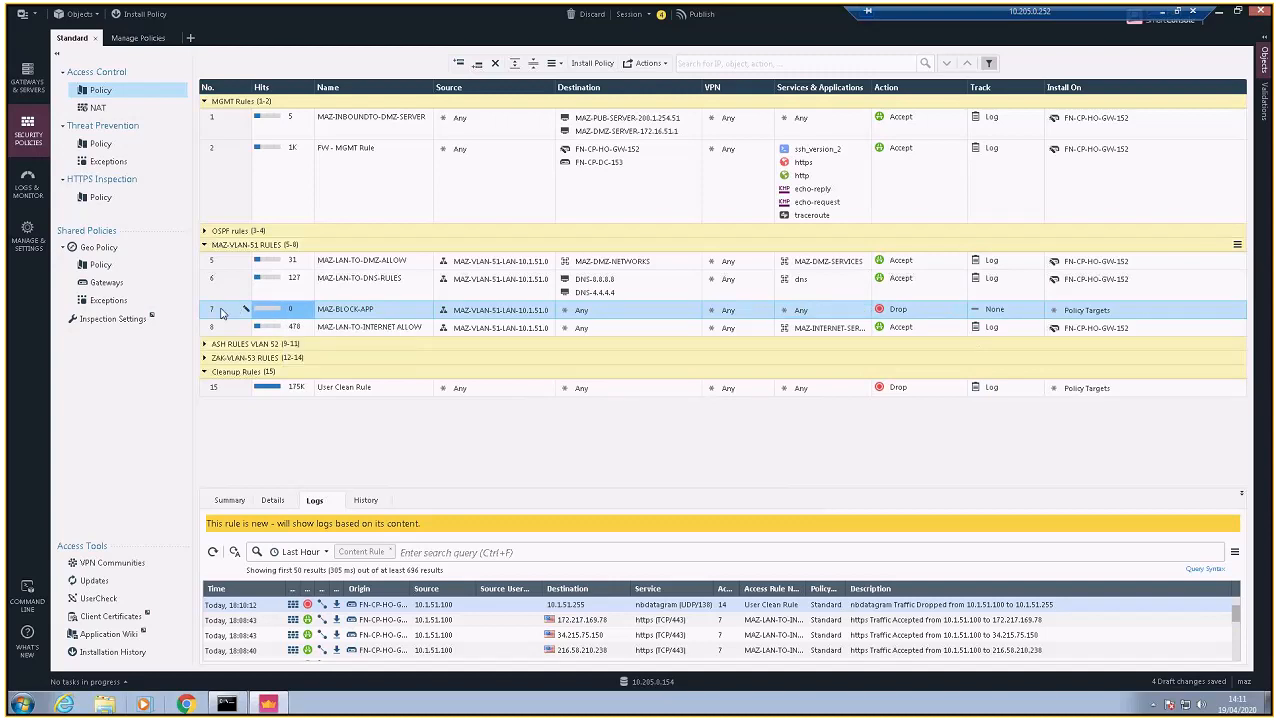
{"action": "right_click", "coordinate": [222, 313]}
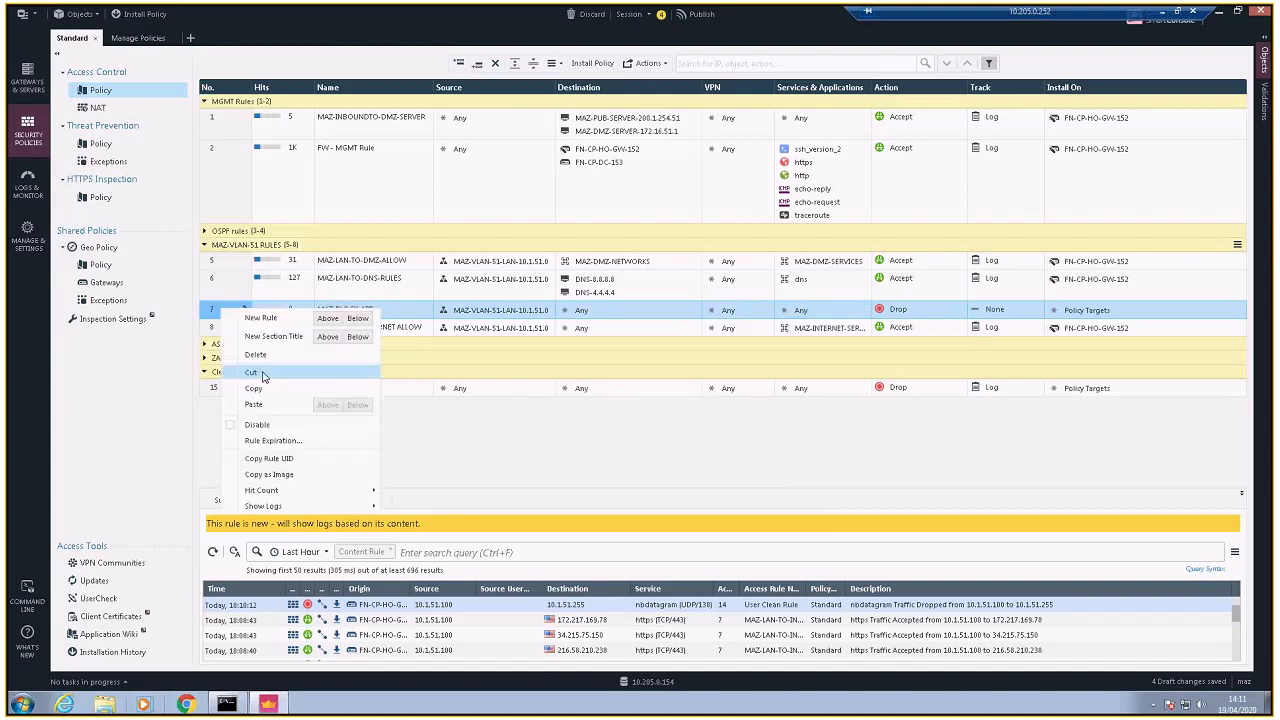
{"action": "left_click", "coordinate": [259, 425]}
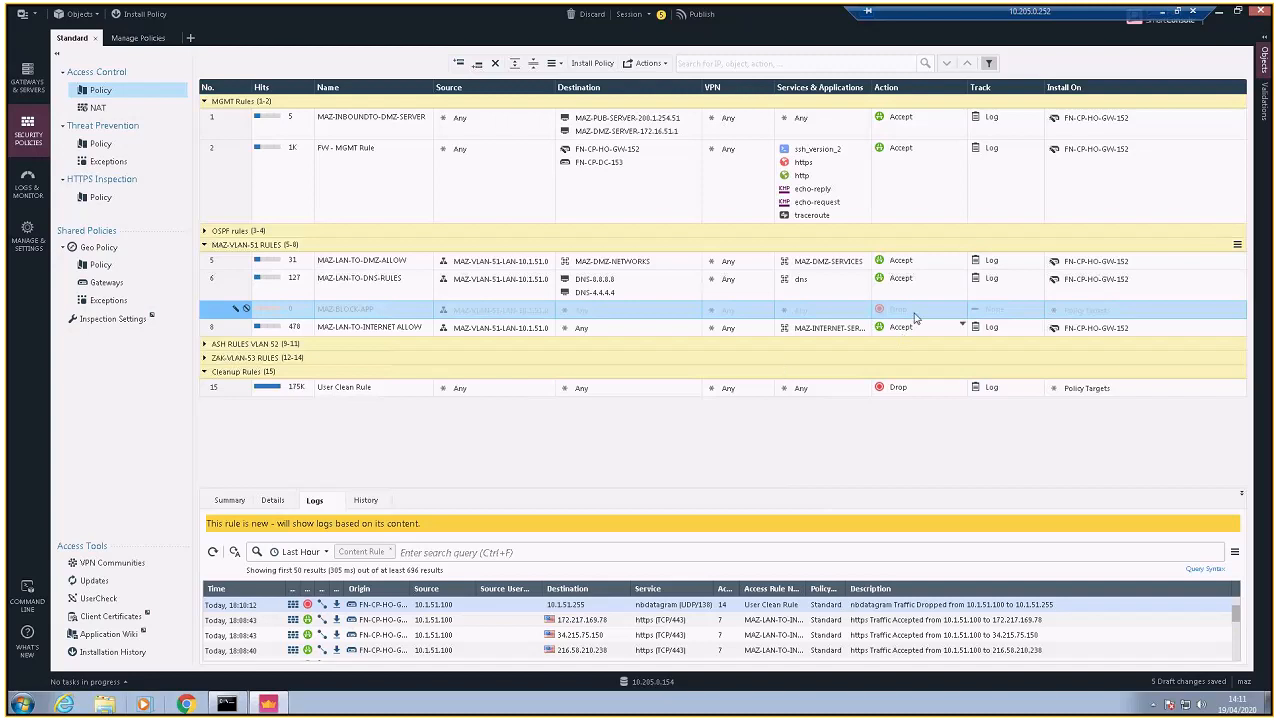
- Examine the services of rules 5 and 6 and check which object types can be added to the DNS rule
{"action": "mouse_move", "coordinate": [815, 266]}
{"action": "left_click", "coordinate": [824, 263]}
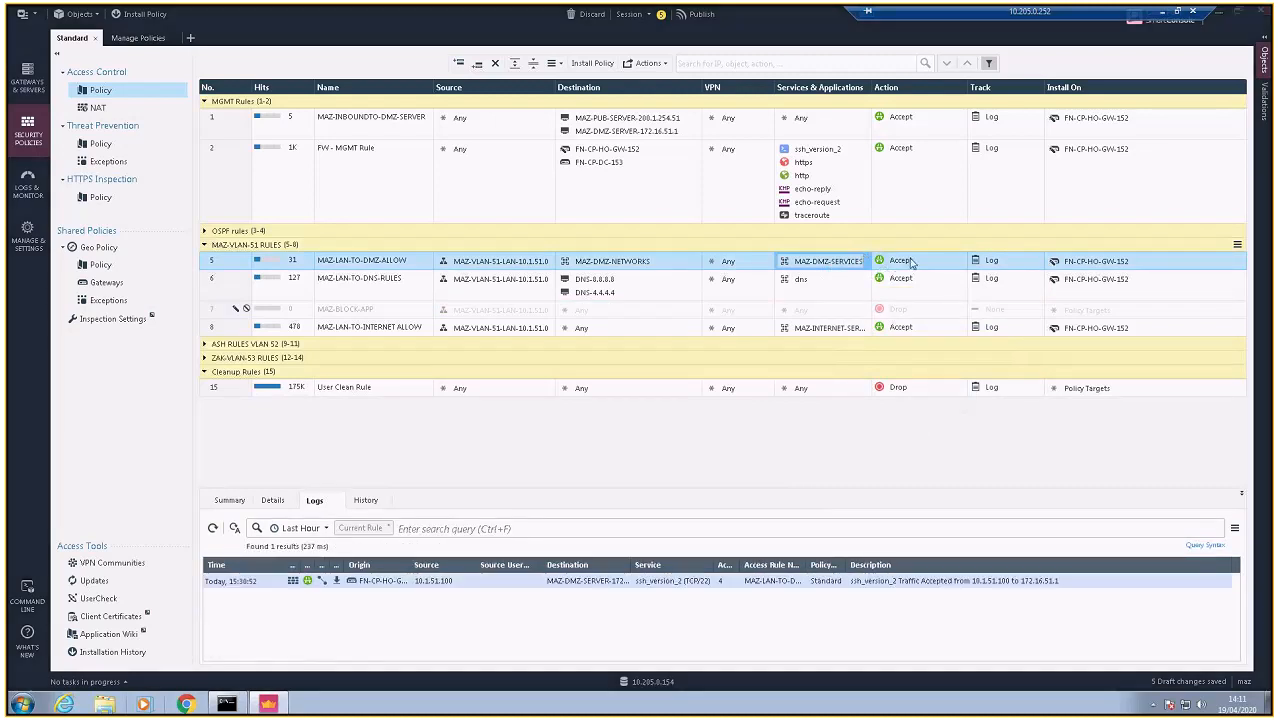
{"action": "left_click", "coordinate": [757, 470]}
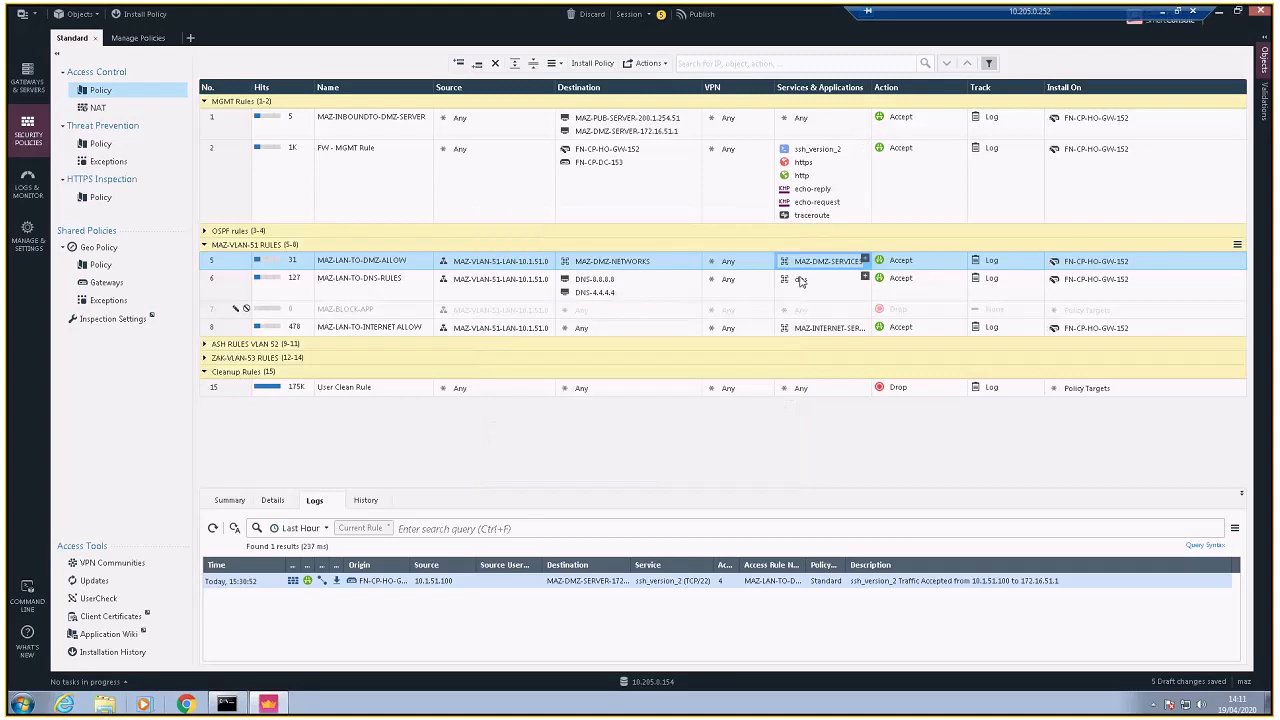
{"action": "left_click", "coordinate": [805, 280]}
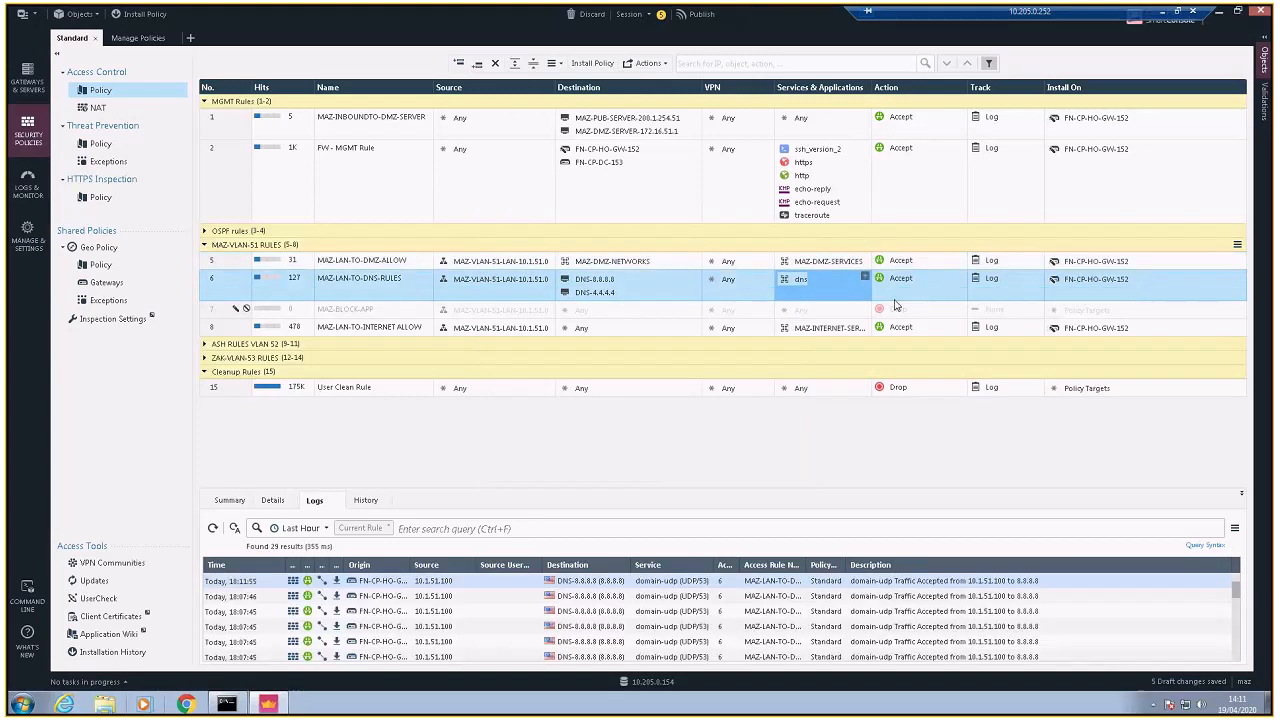
{"action": "left_click", "coordinate": [866, 278]}
{"action": "left_click", "coordinate": [879, 296]}
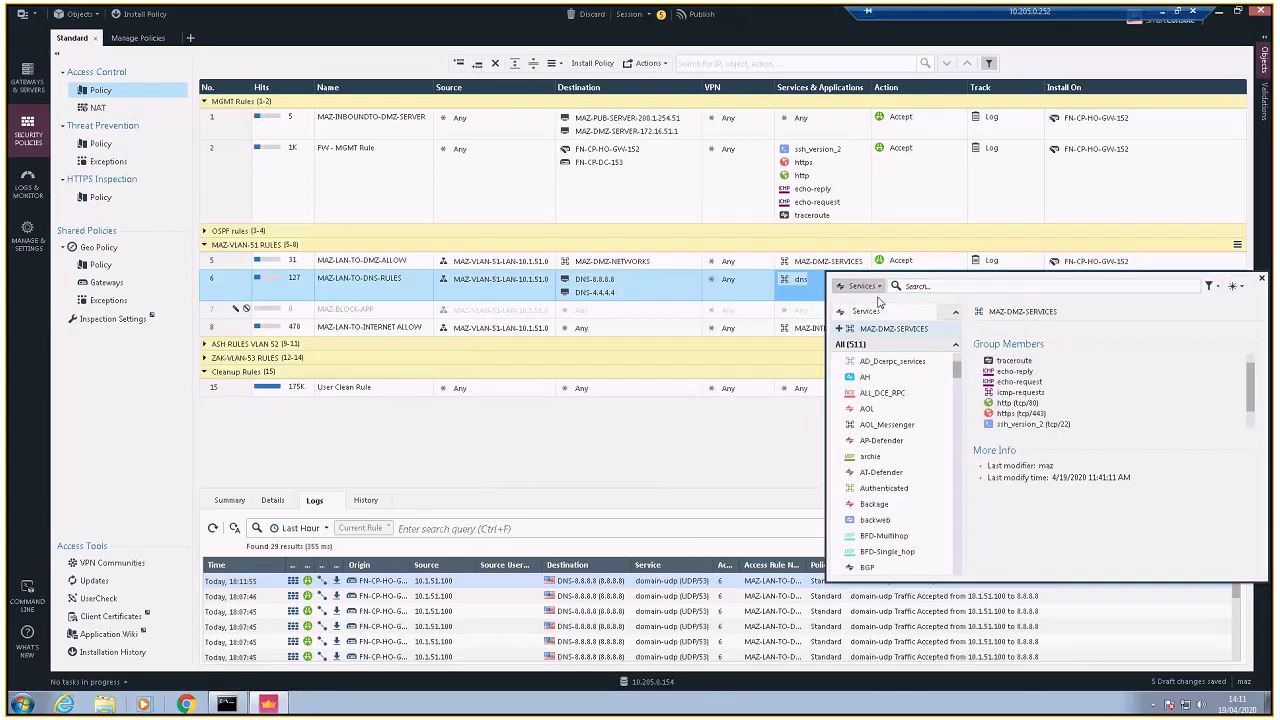
{"action": "left_click", "coordinate": [881, 291]}
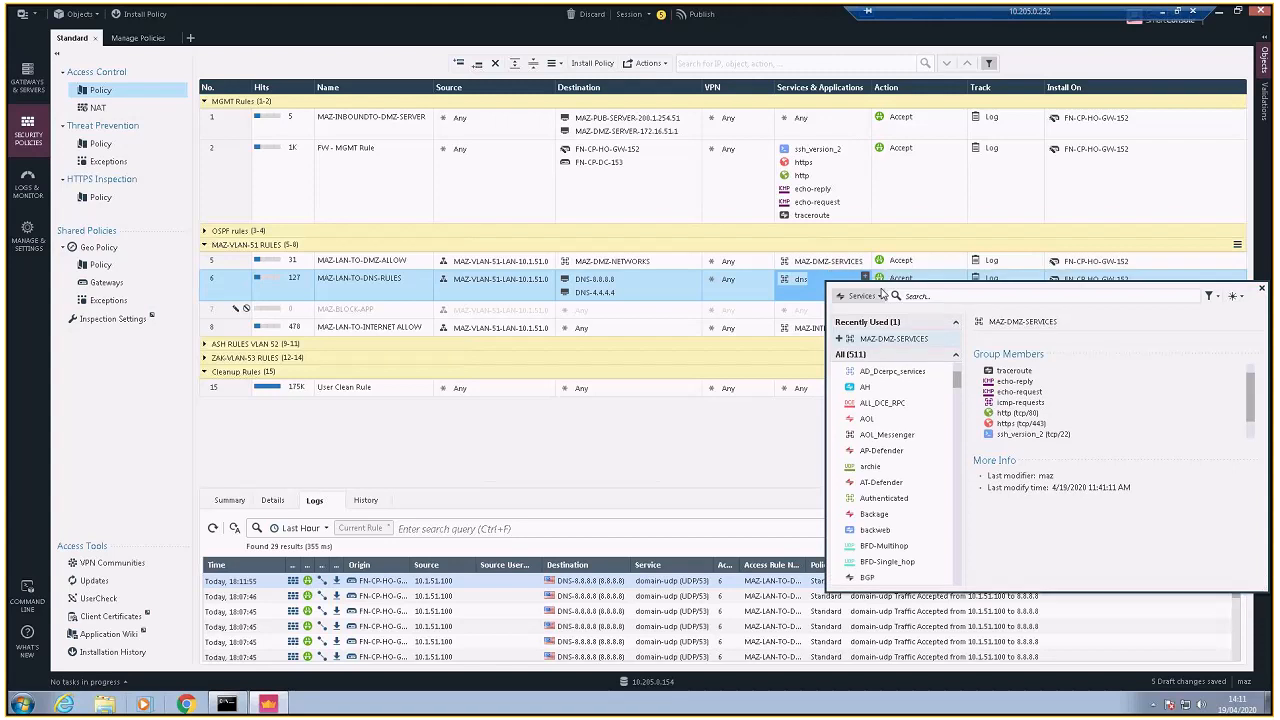
{"action": "left_click", "coordinate": [881, 293]}
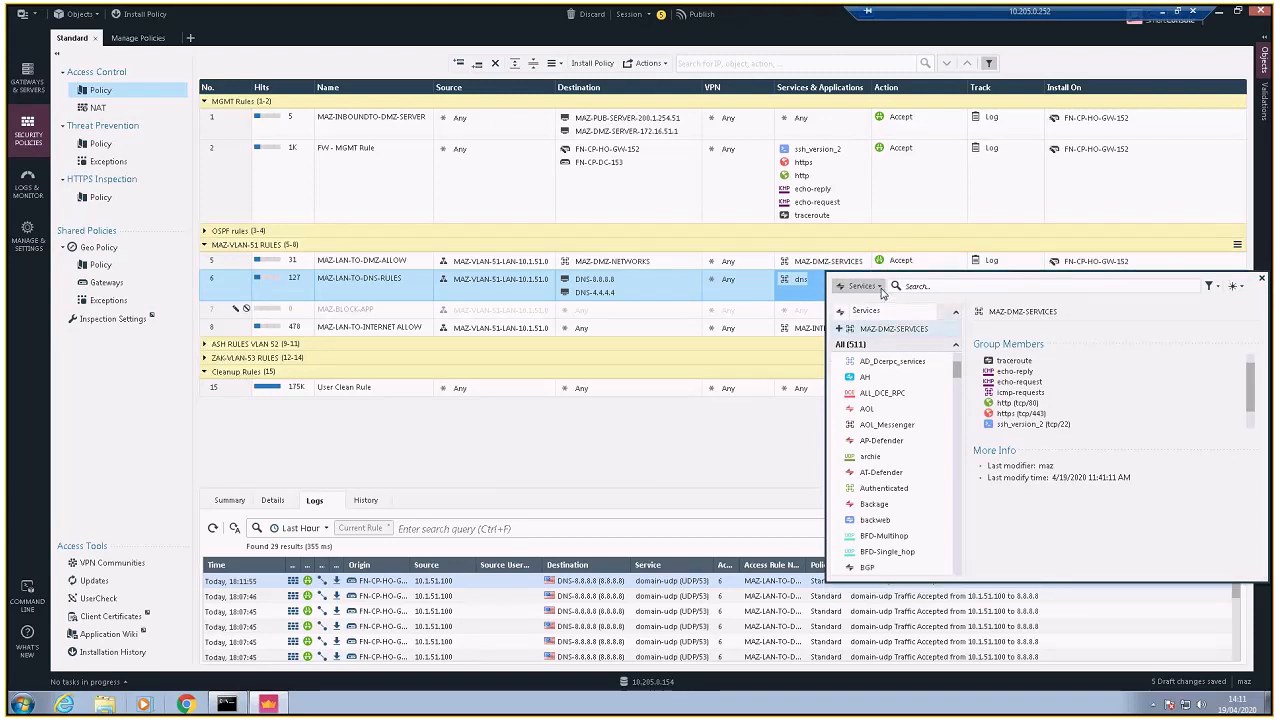
{"action": "left_click", "coordinate": [1261, 280]}
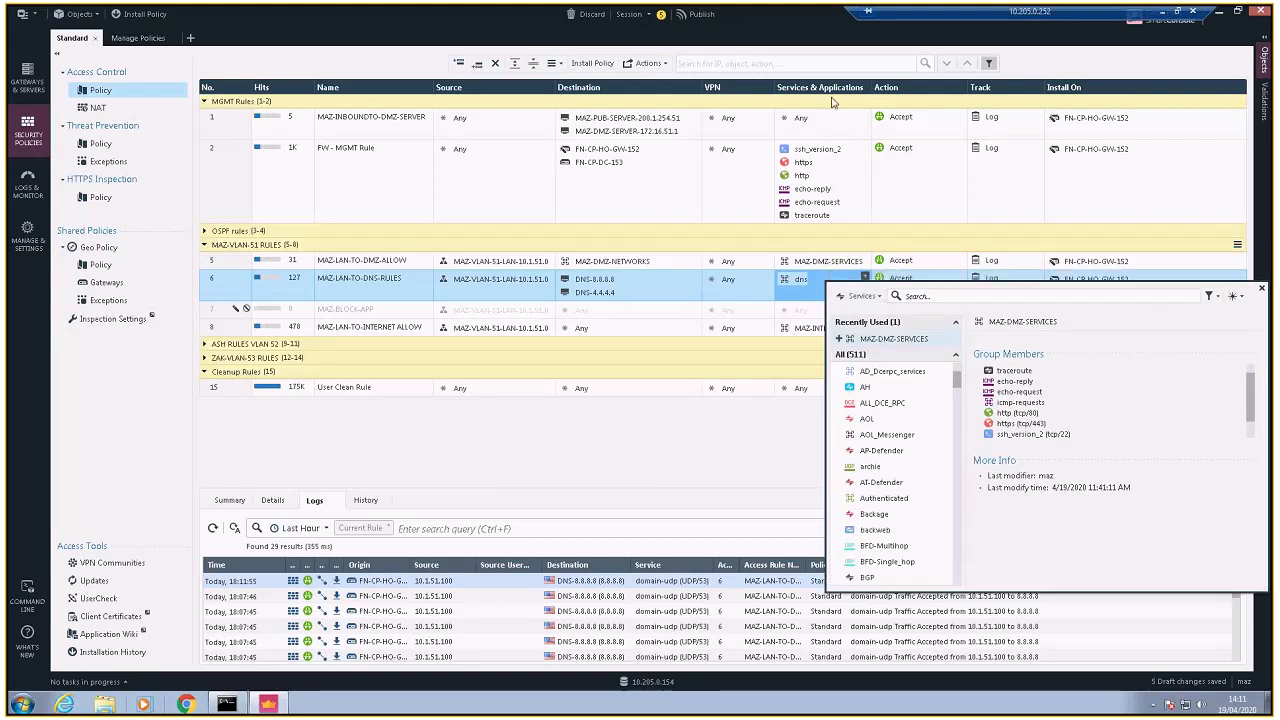
{"action": "left_click", "coordinate": [726, 50]}
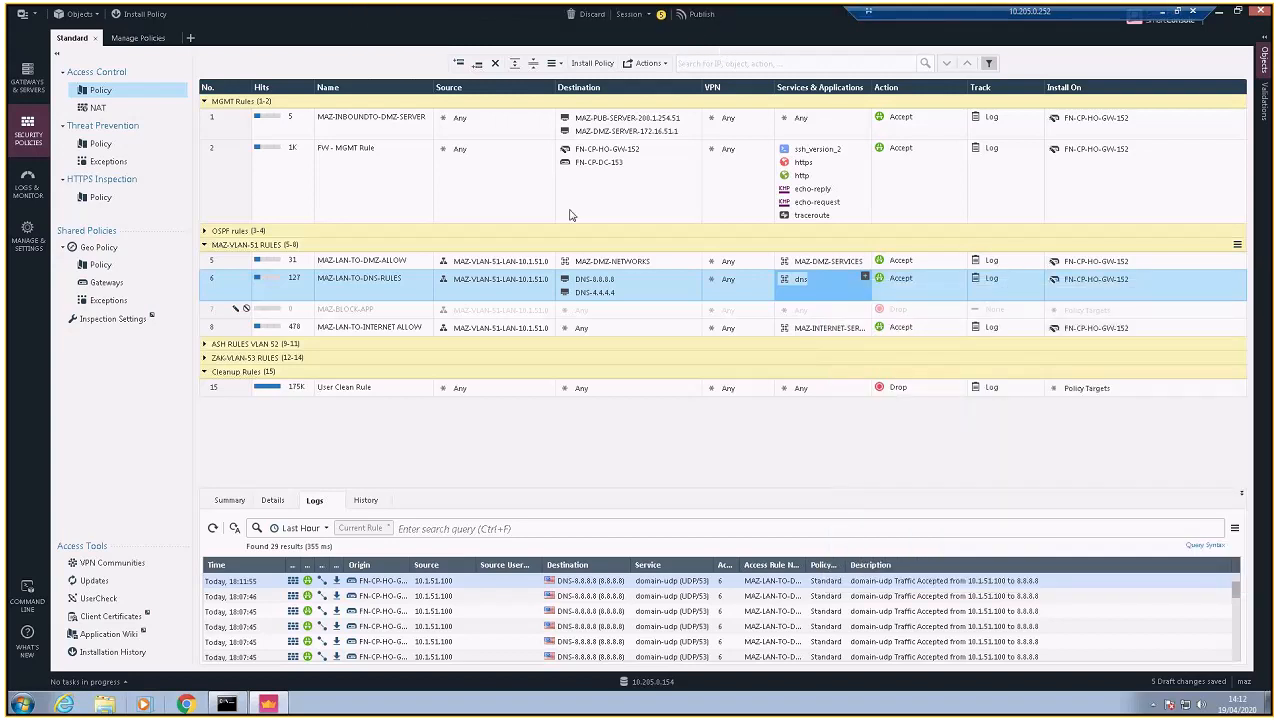
- Publish the session changes and install the Standard policy
{"action": "left_click", "coordinate": [657, 314]}
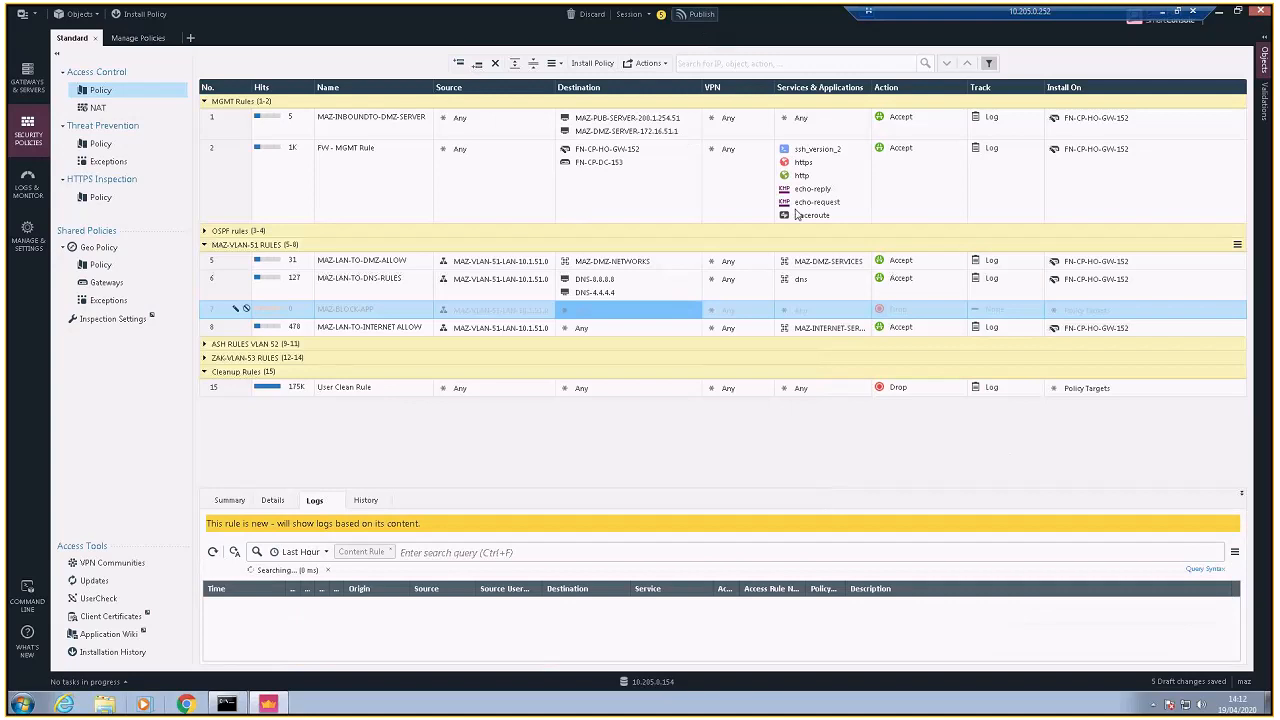
{"action": "key", "text": "ctrl+s"}
{"action": "left_click", "coordinate": [701, 442]}
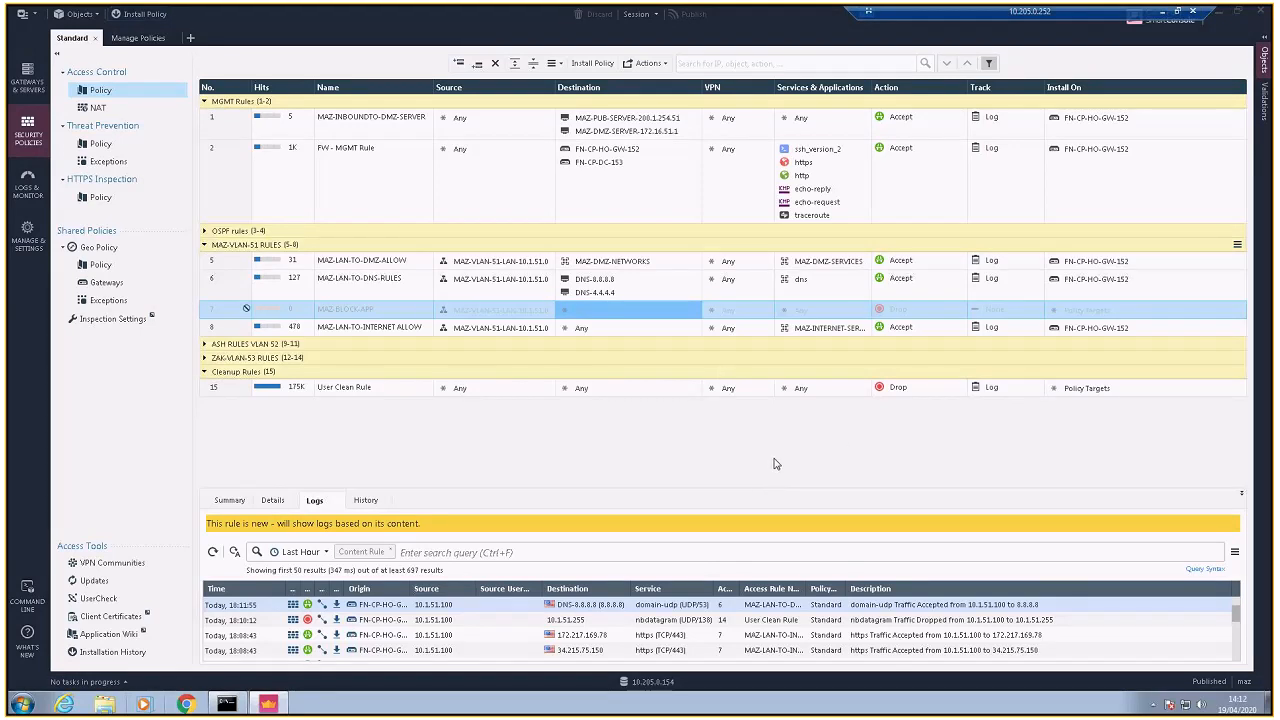
{"action": "key", "text": "ctrl+shift+Return"}
{"action": "left_click", "coordinate": [879, 558]}
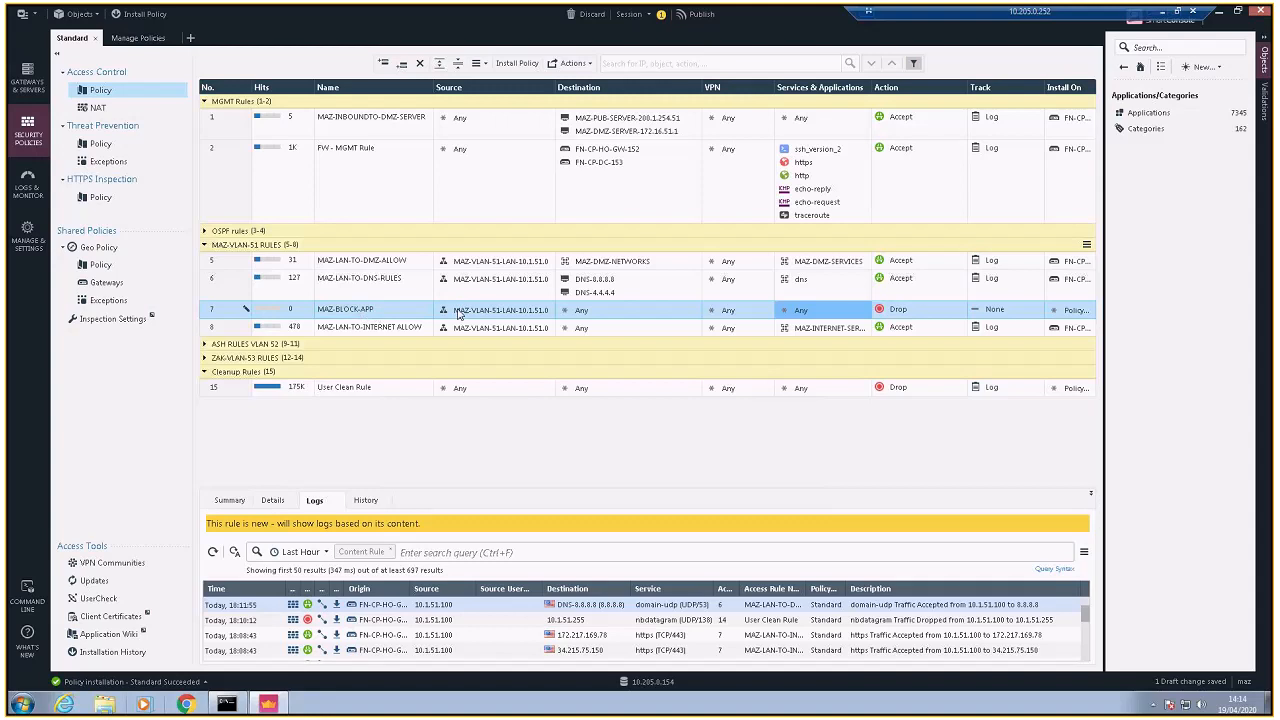
- Review the source and destination of MAZ-BLOCK-APP and browse the object categories to Applications/Categories
{"action": "left_click", "coordinate": [528, 312]}
{"action": "left_click", "coordinate": [650, 312]}
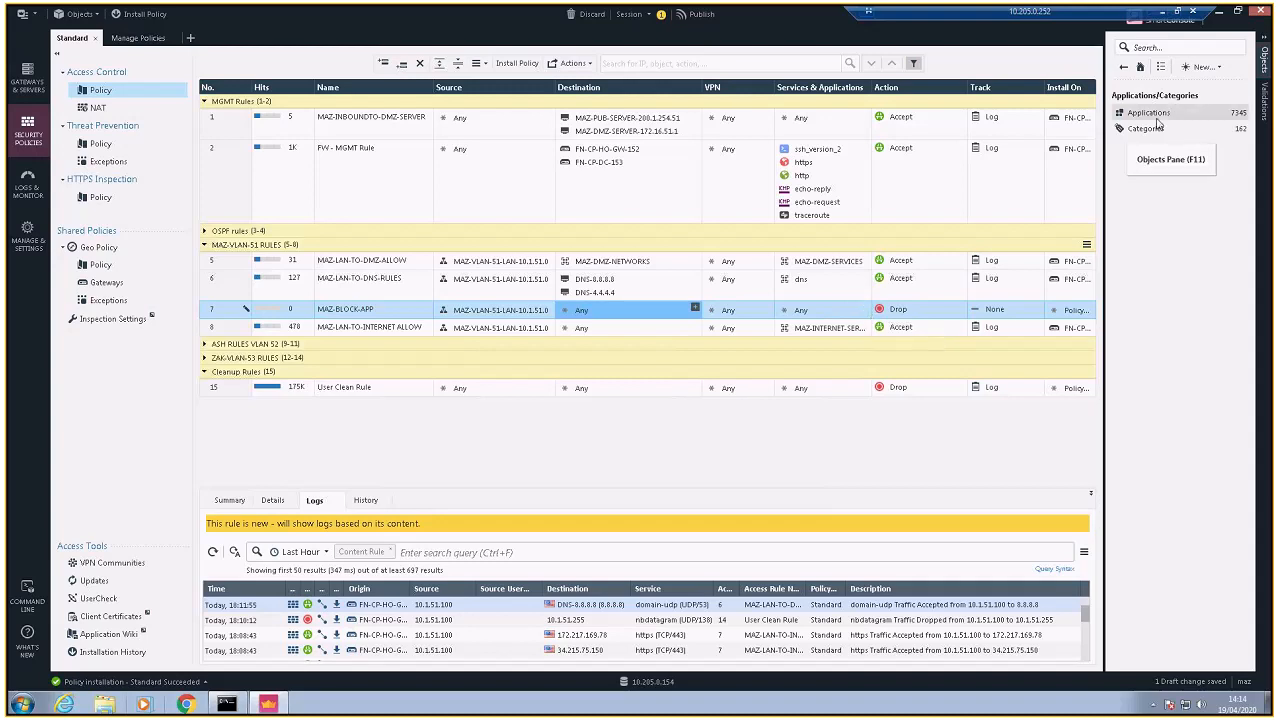
{"action": "left_click", "coordinate": [1124, 67]}
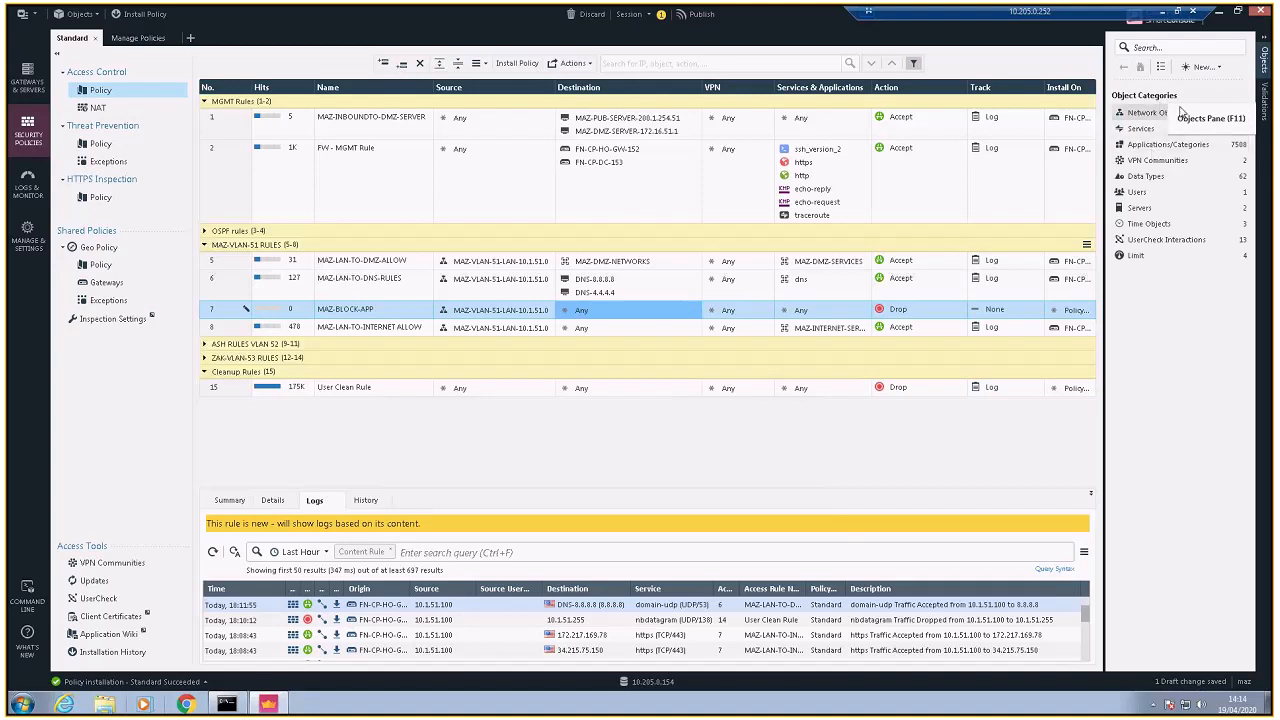
{"action": "left_click", "coordinate": [1266, 42]}
{"action": "left_click", "coordinate": [1260, 50]}
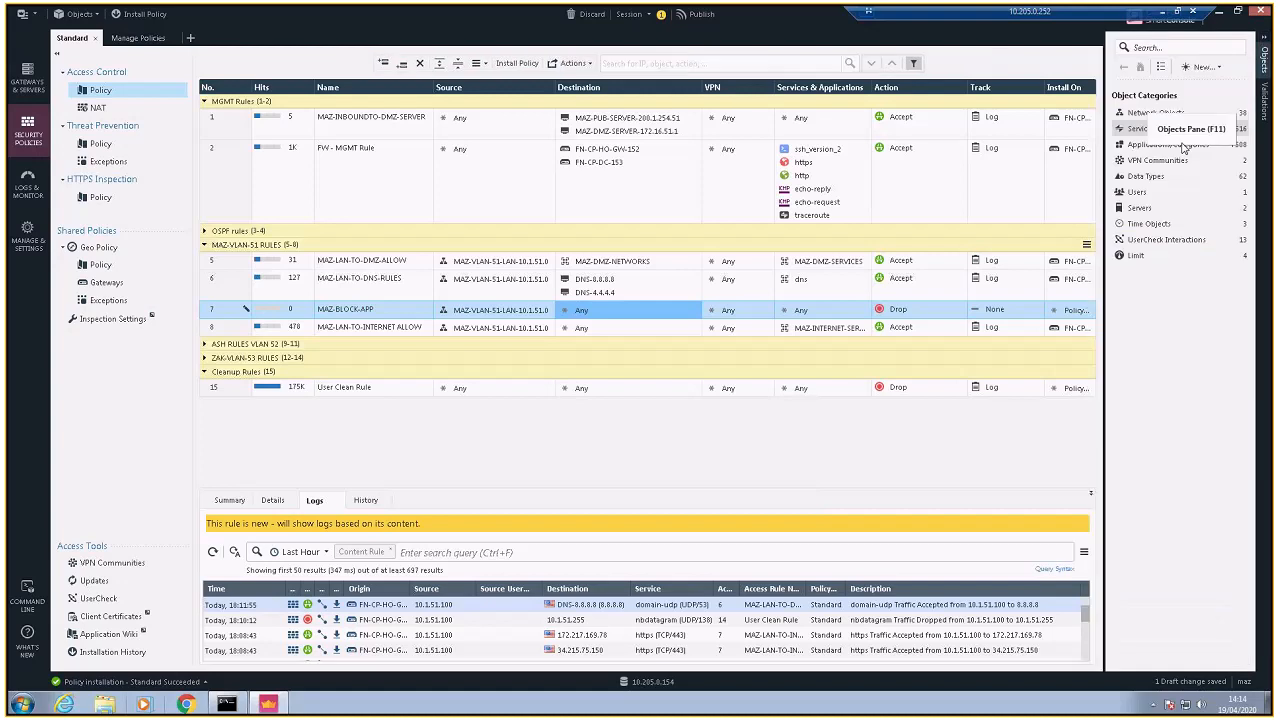
{"action": "left_click", "coordinate": [1152, 134]}
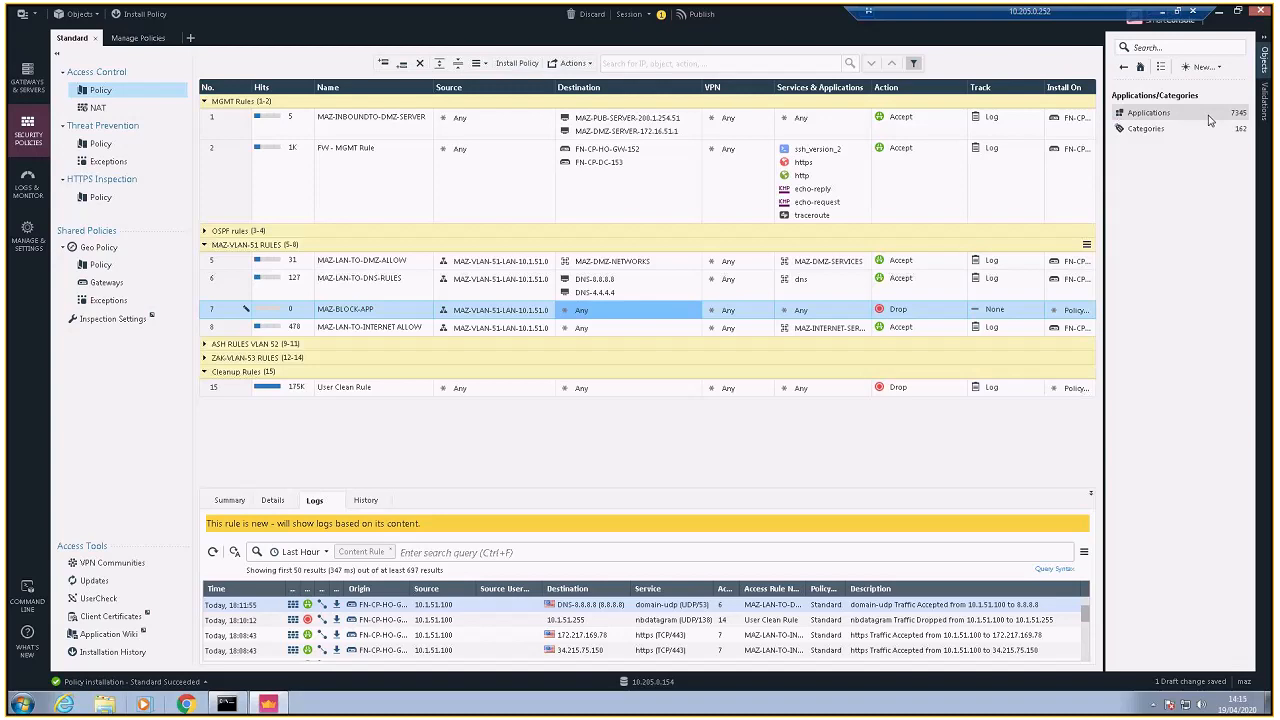
- Open Check Point's online Application Wiki in the browser and search it for SKYPE
{"action": "left_click", "coordinate": [115, 635]}
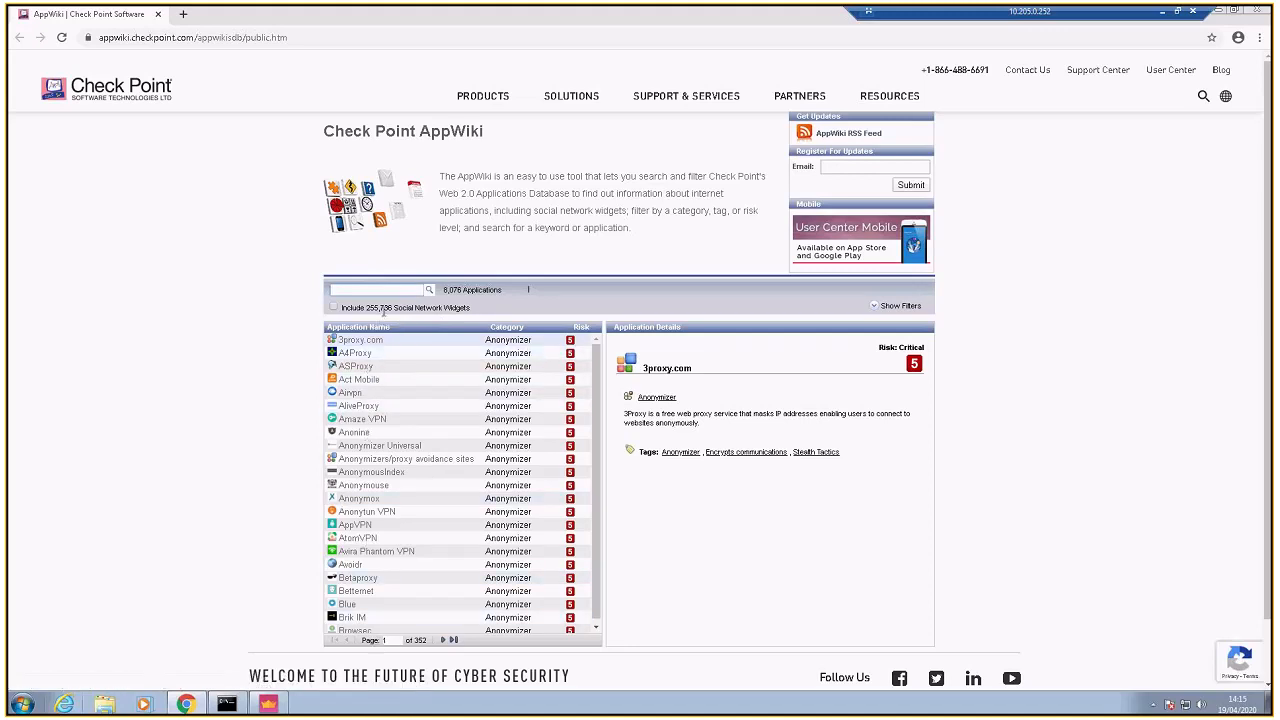
{"action": "type", "text": "SKYPE"}
{"action": "key", "text": "Return"}
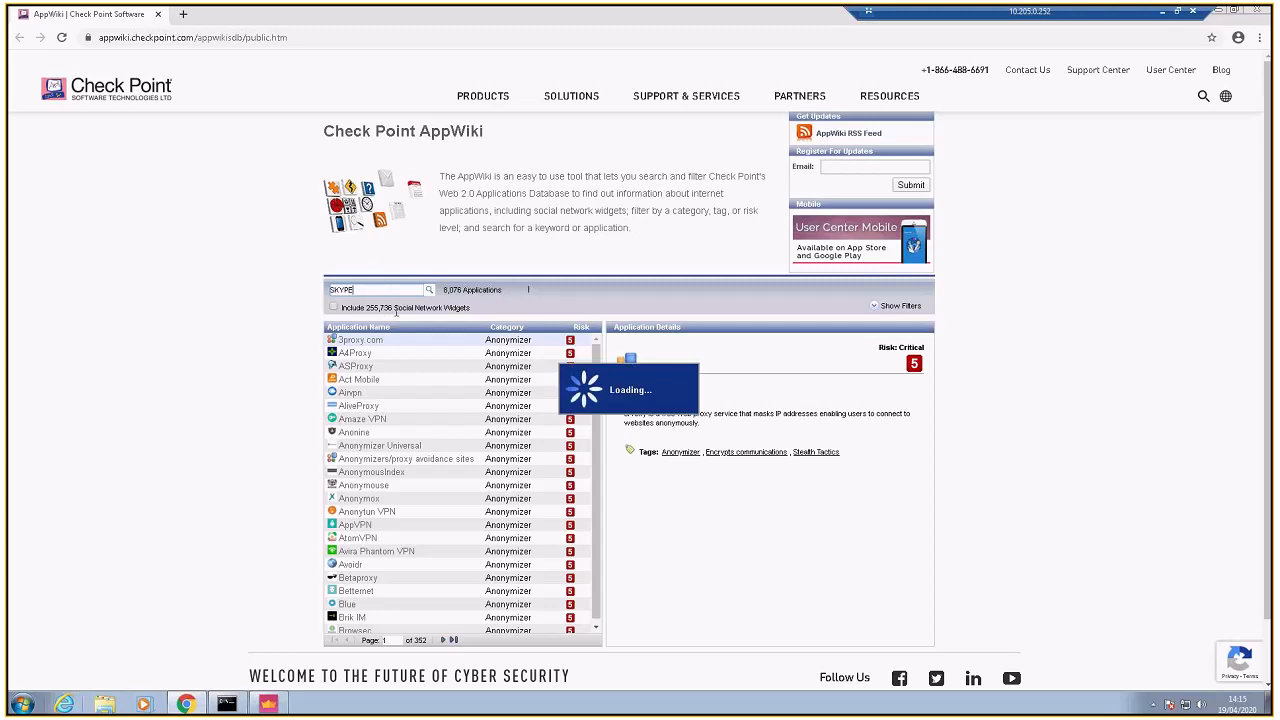
- Search the AppWiki for facebook and view the application details of Facebook-posting
{"action": "key", "text": "ctrl+a"}
{"action": "type", "text": "facebook"}
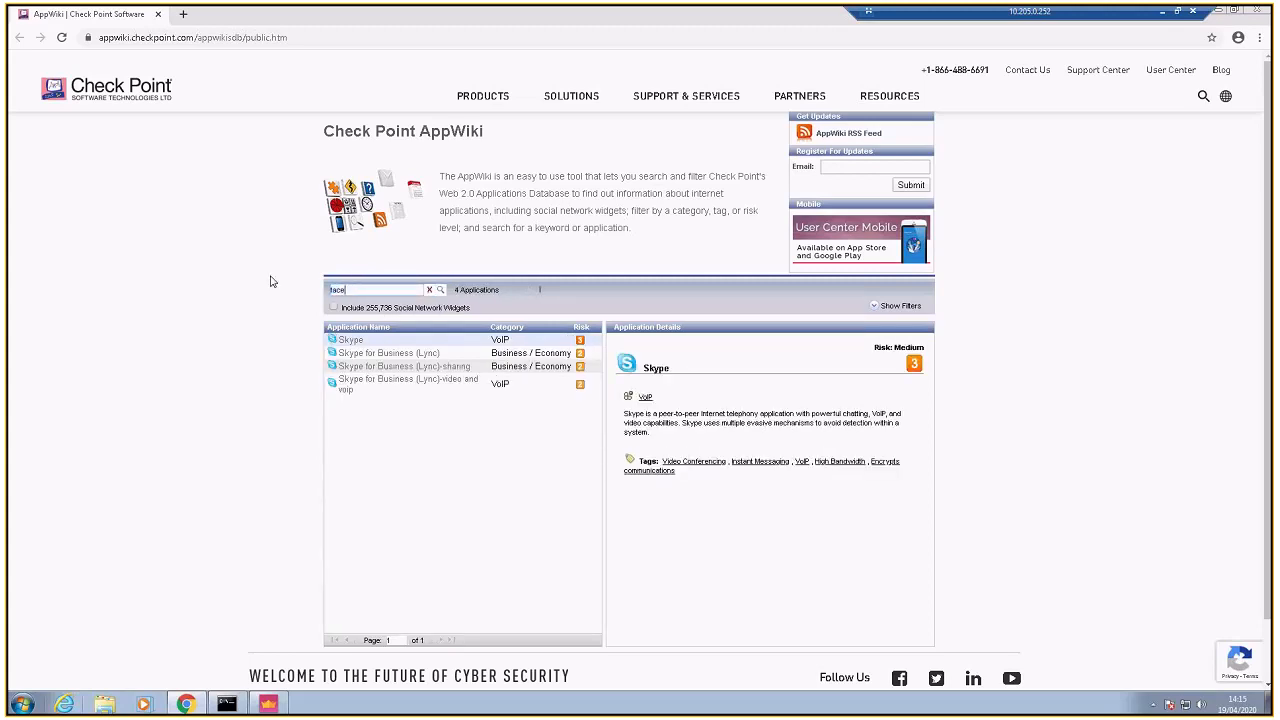
{"action": "key", "text": "Return"}
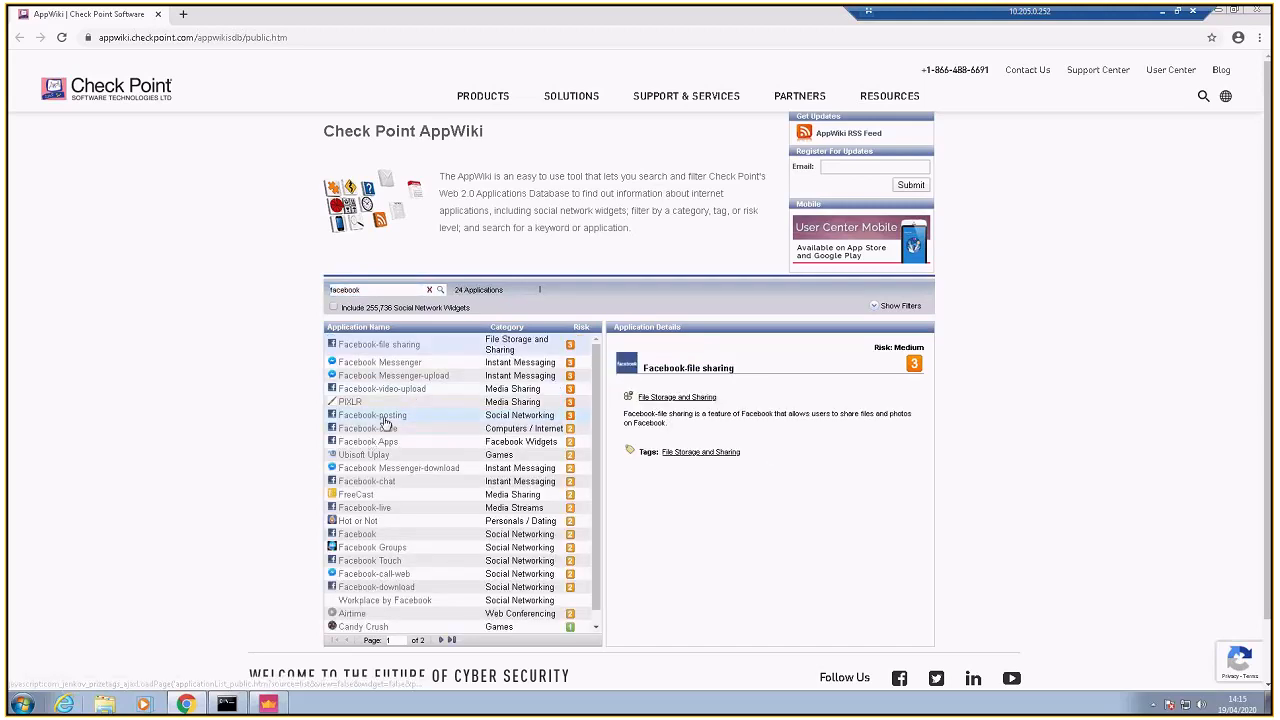
{"action": "left_click", "coordinate": [378, 429]}
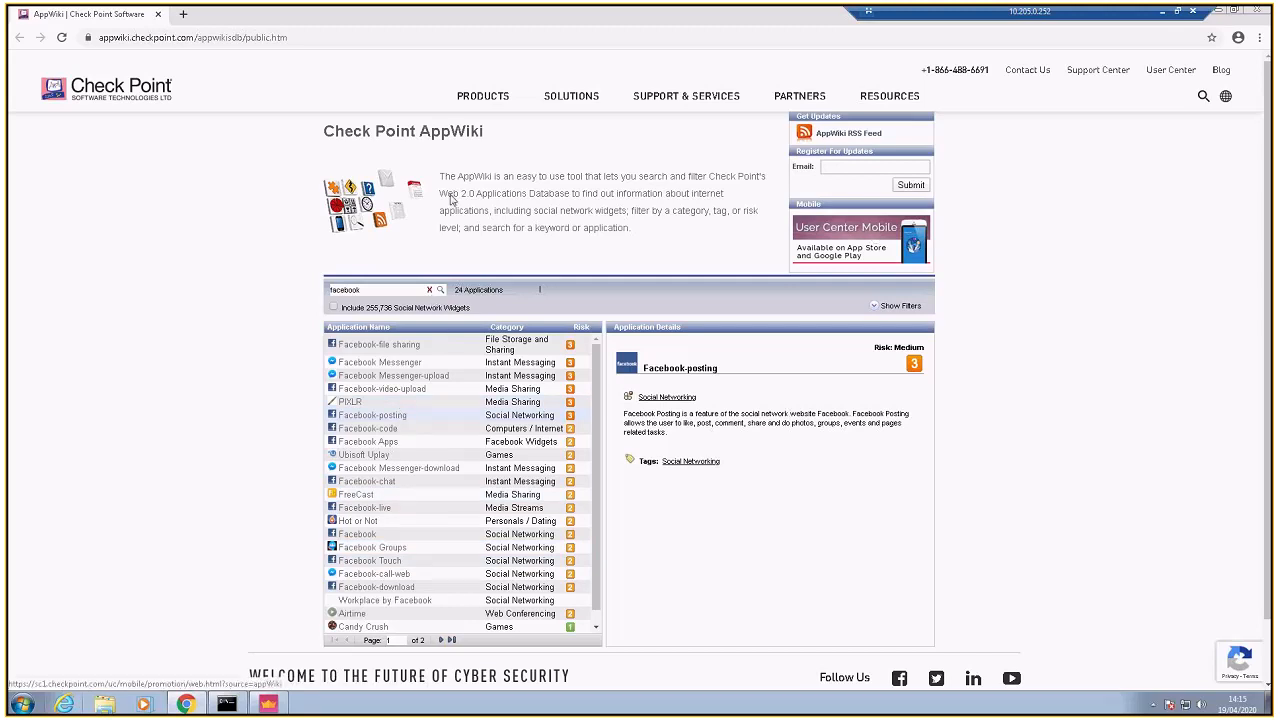
{"action": "left_click_drag", "start_coordinate": [344, 131], "coordinate": [481, 131]}
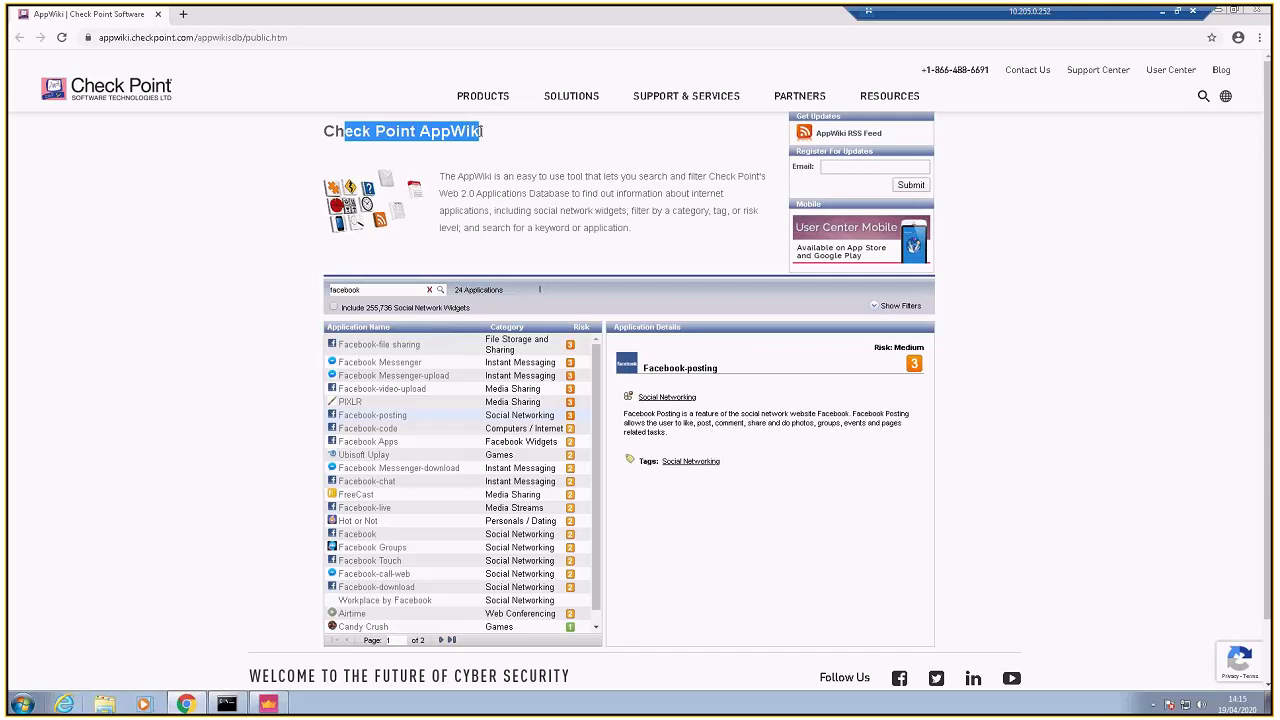
{"action": "left_click", "coordinate": [481, 131]}
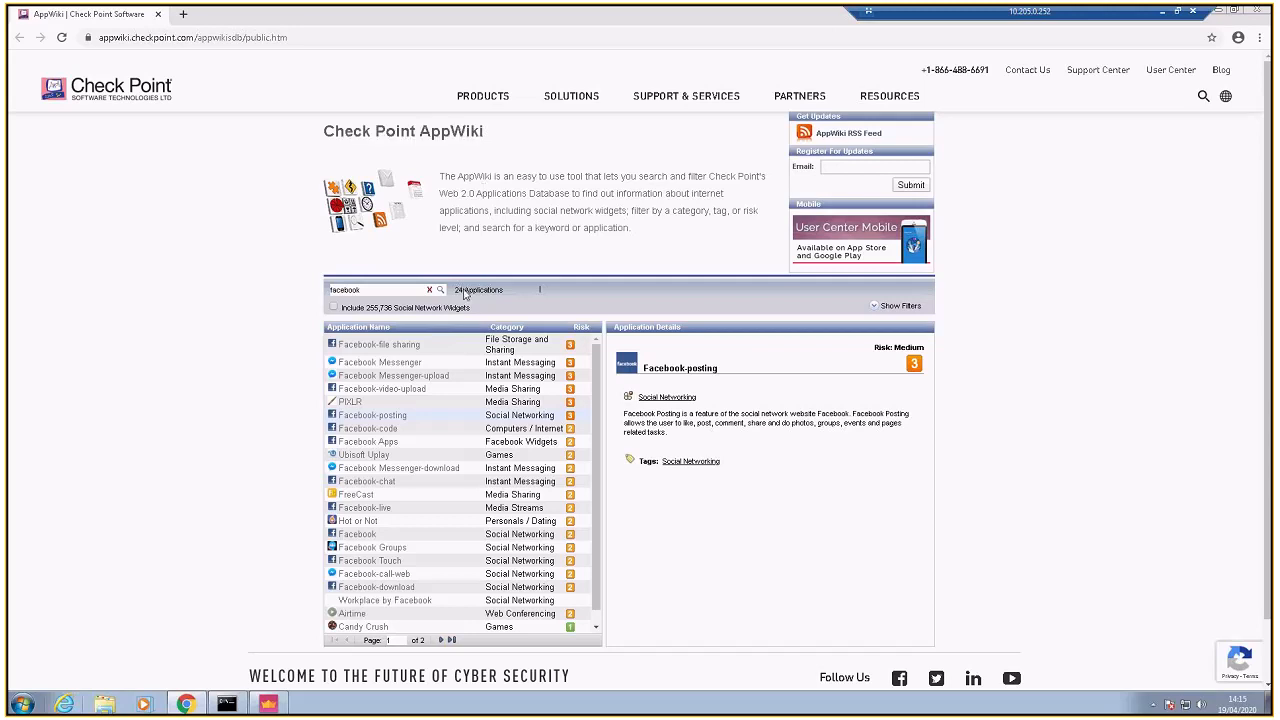
- Clear the AppWiki search, look up social applications, and return to SmartConsole
{"action": "left_click", "coordinate": [494, 348]}
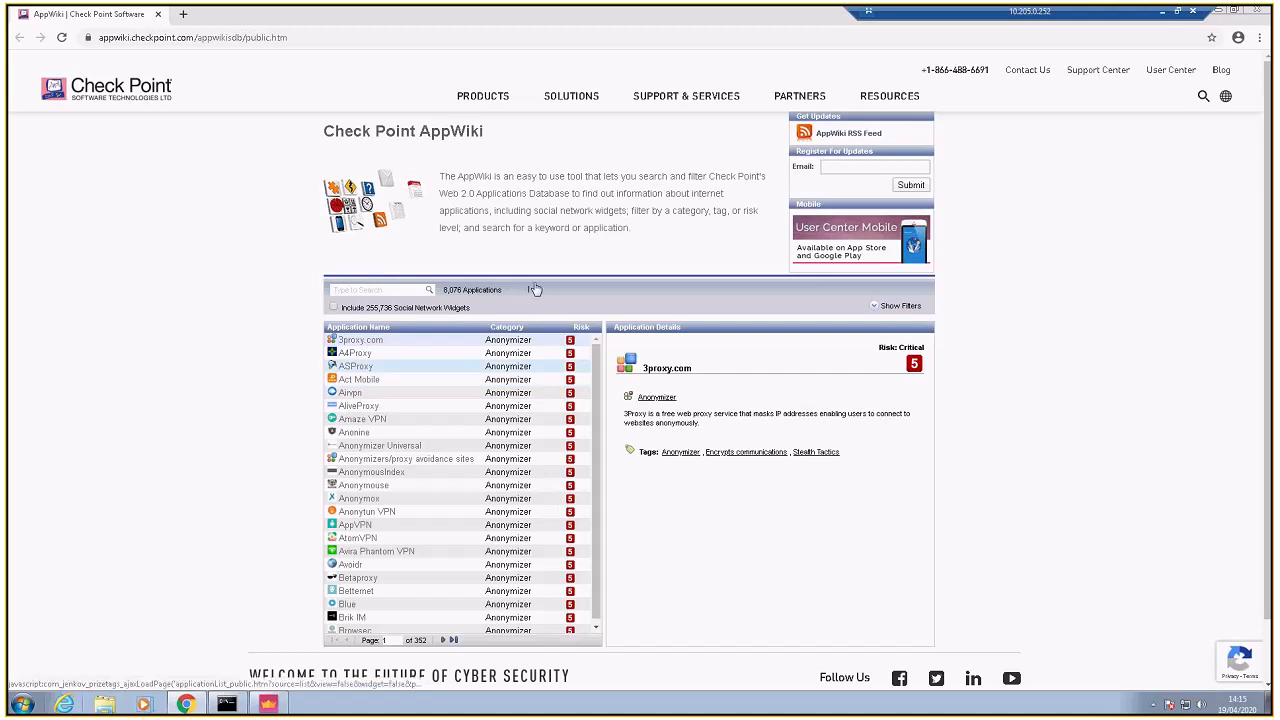
{"action": "left_click", "coordinate": [402, 290]}
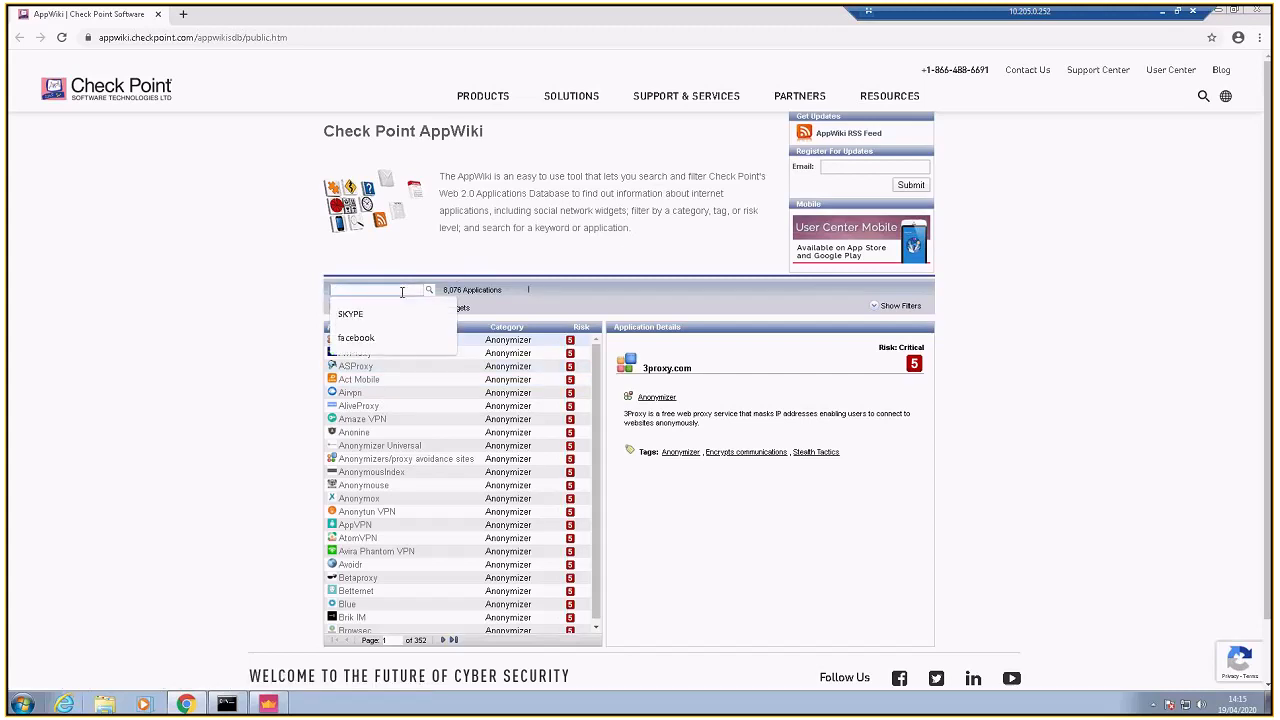
{"action": "type", "text": "\\so"}
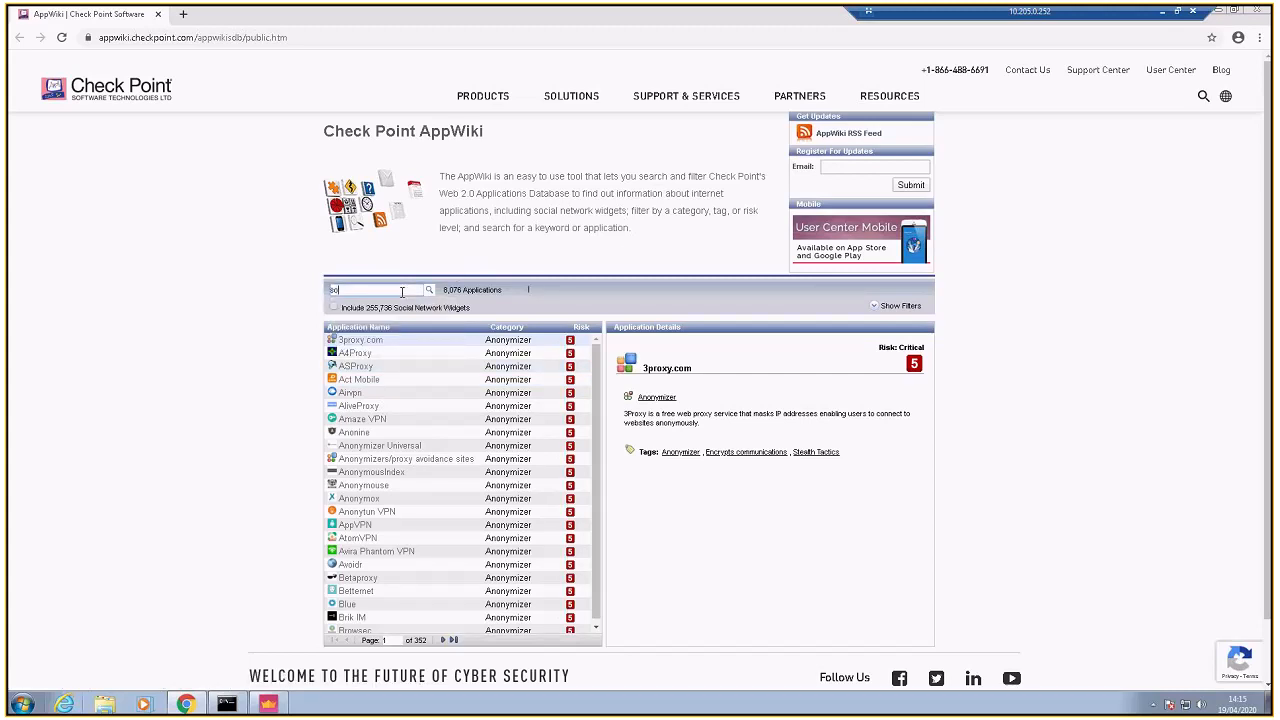
{"action": "type", "text": "cial"}
{"action": "key", "text": "Return"}
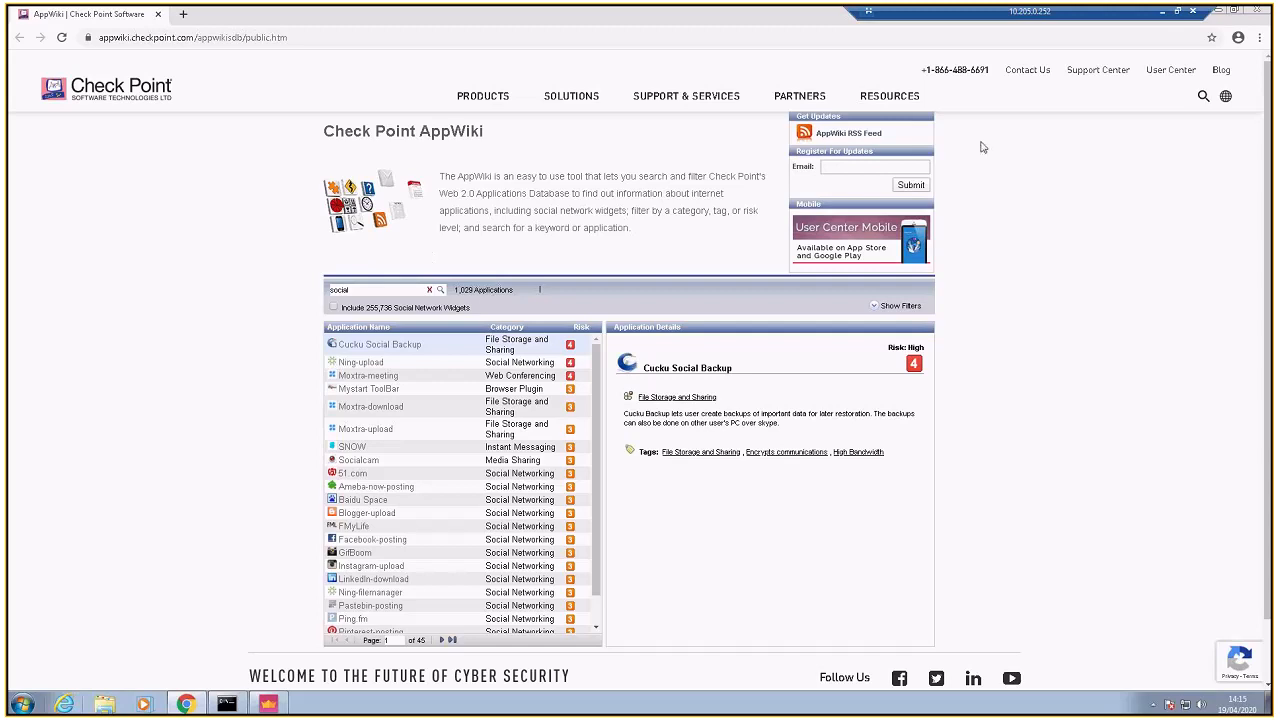
{"action": "left_click", "coordinate": [1224, 12]}
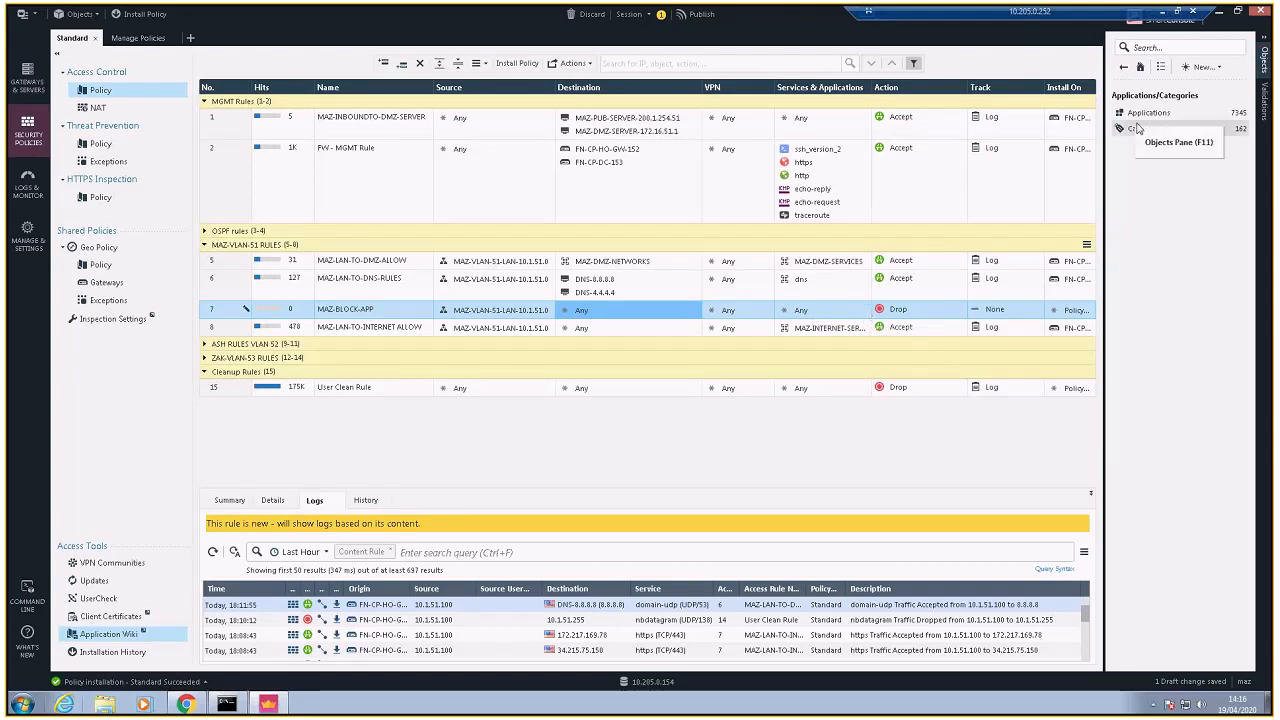
- Search the Applications objects for social, and go back up to the top-level object categories
{"action": "left_click", "coordinate": [1170, 114]}
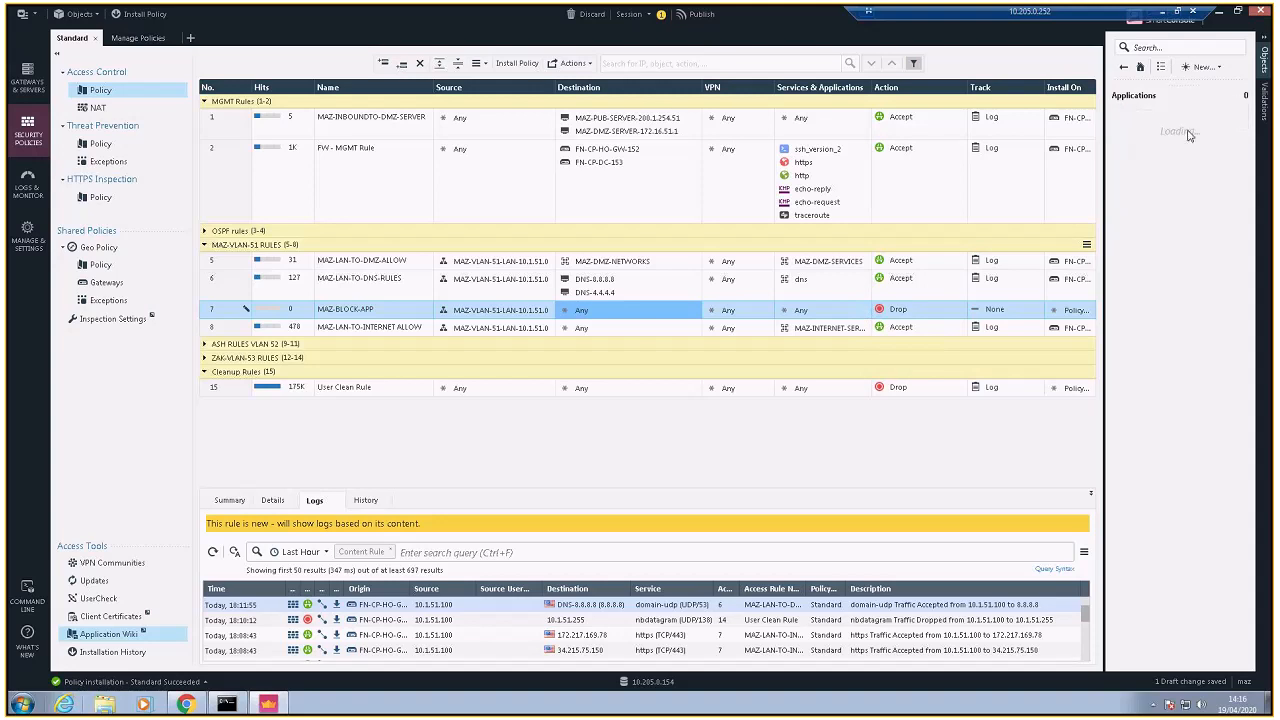
{"action": "left_click", "coordinate": [1175, 47]}
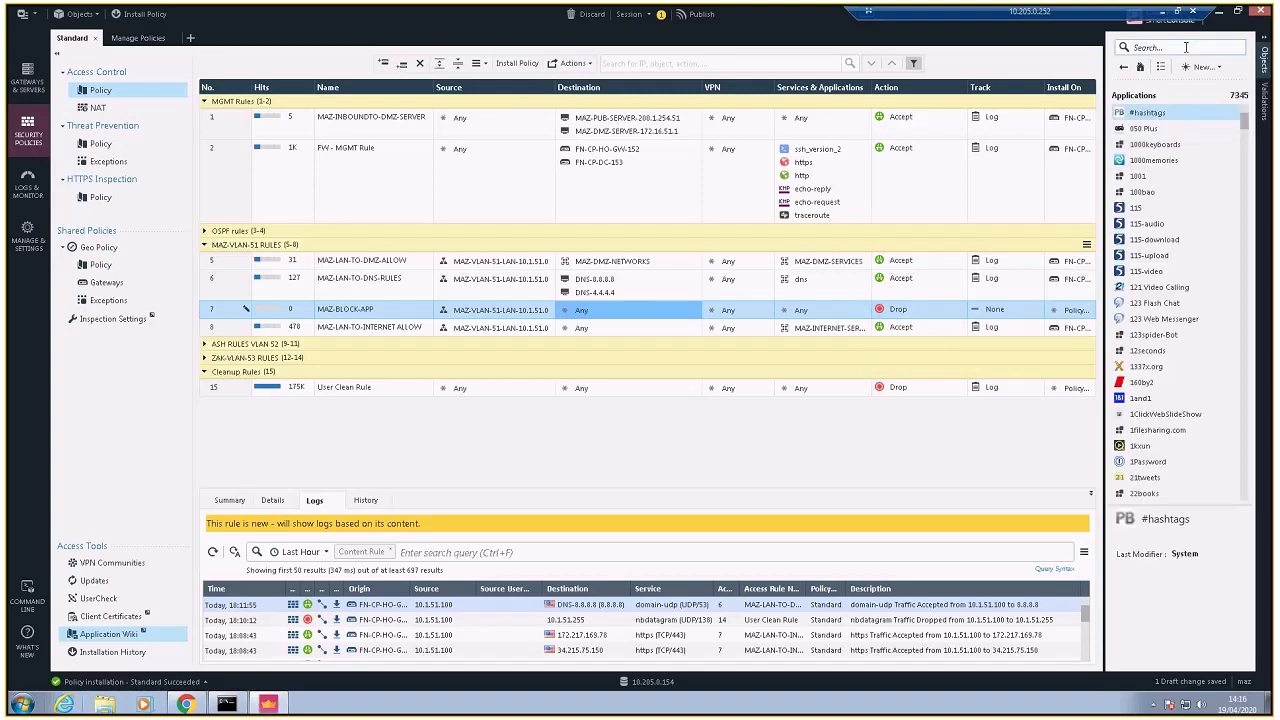
{"action": "type", "text": "social"}
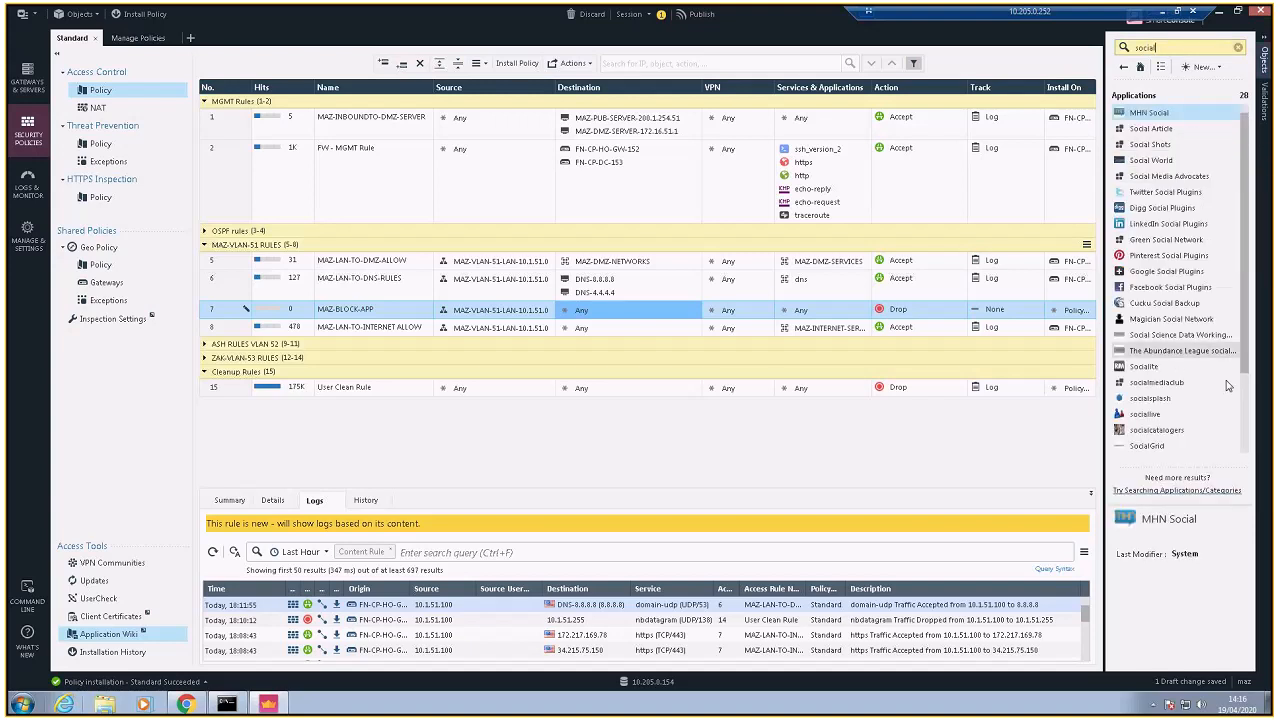
{"action": "left_click", "coordinate": [1125, 66]}
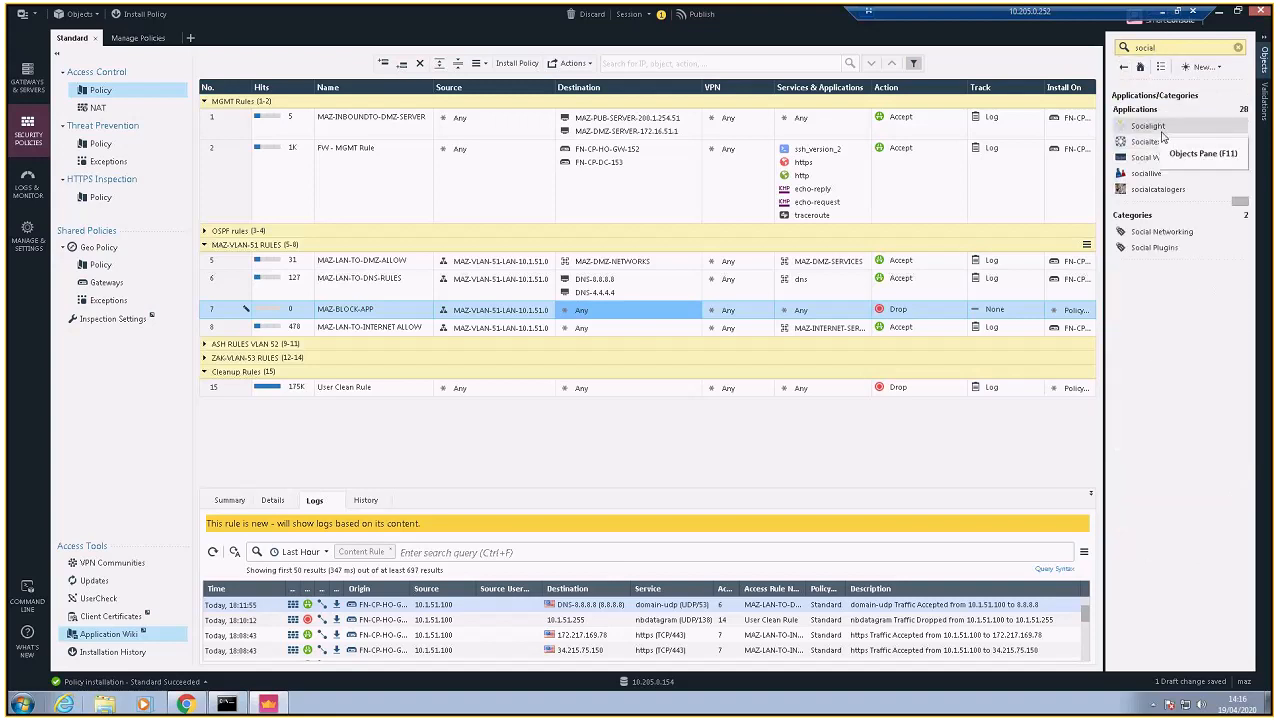
{"action": "left_click", "coordinate": [1146, 67]}
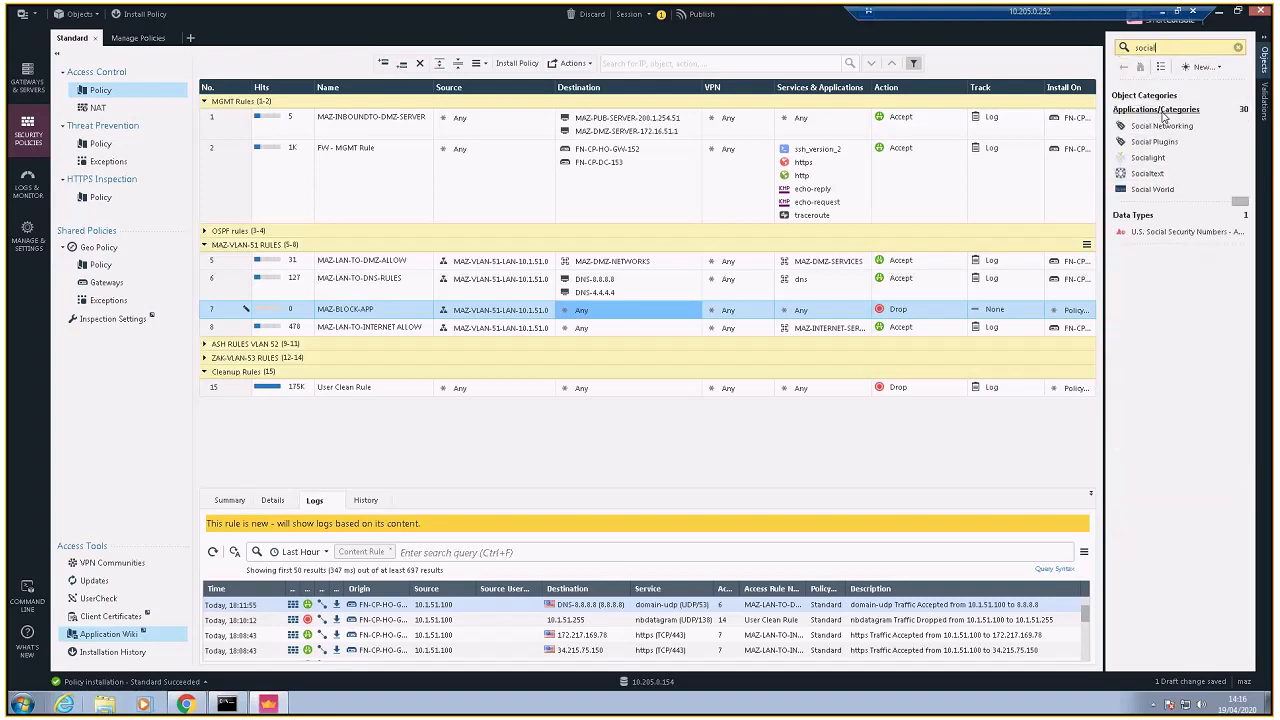
- Search the Categories objects for social and try to assign Social Networking to the Services & Applications of MAZ-BLOCK-APP
{"action": "left_click", "coordinate": [1238, 47]}
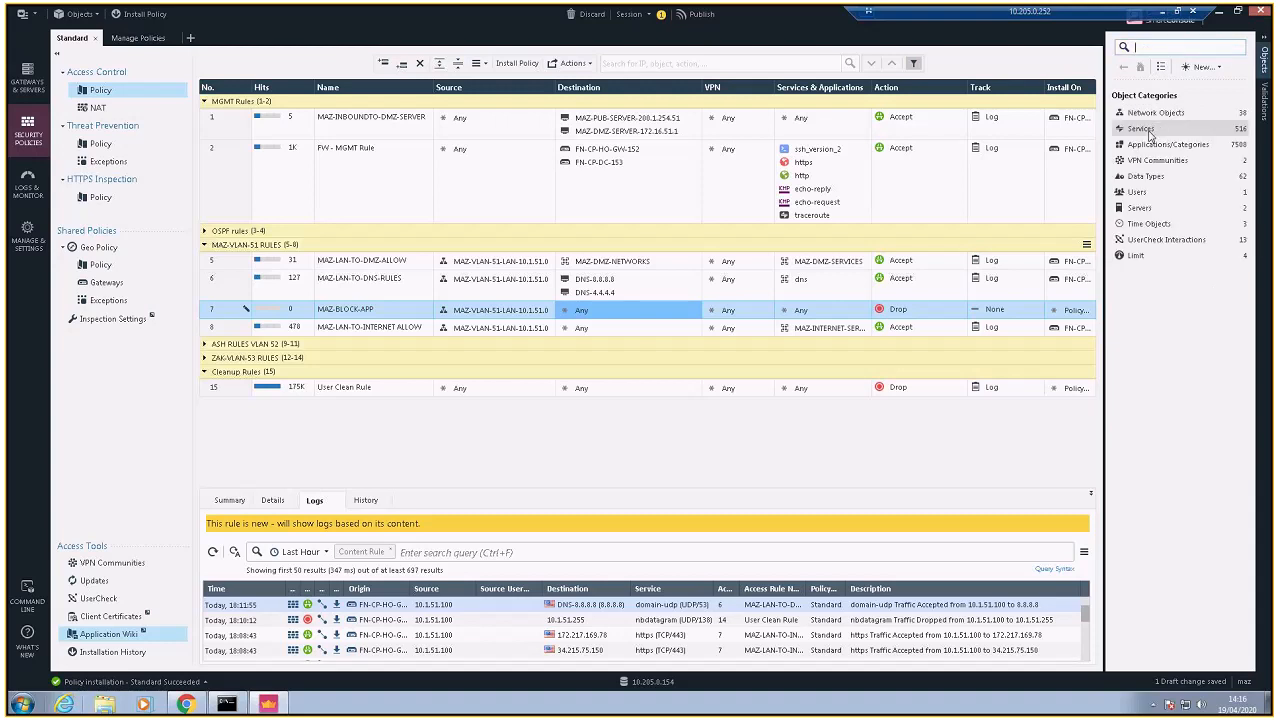
{"action": "left_click", "coordinate": [1157, 133]}
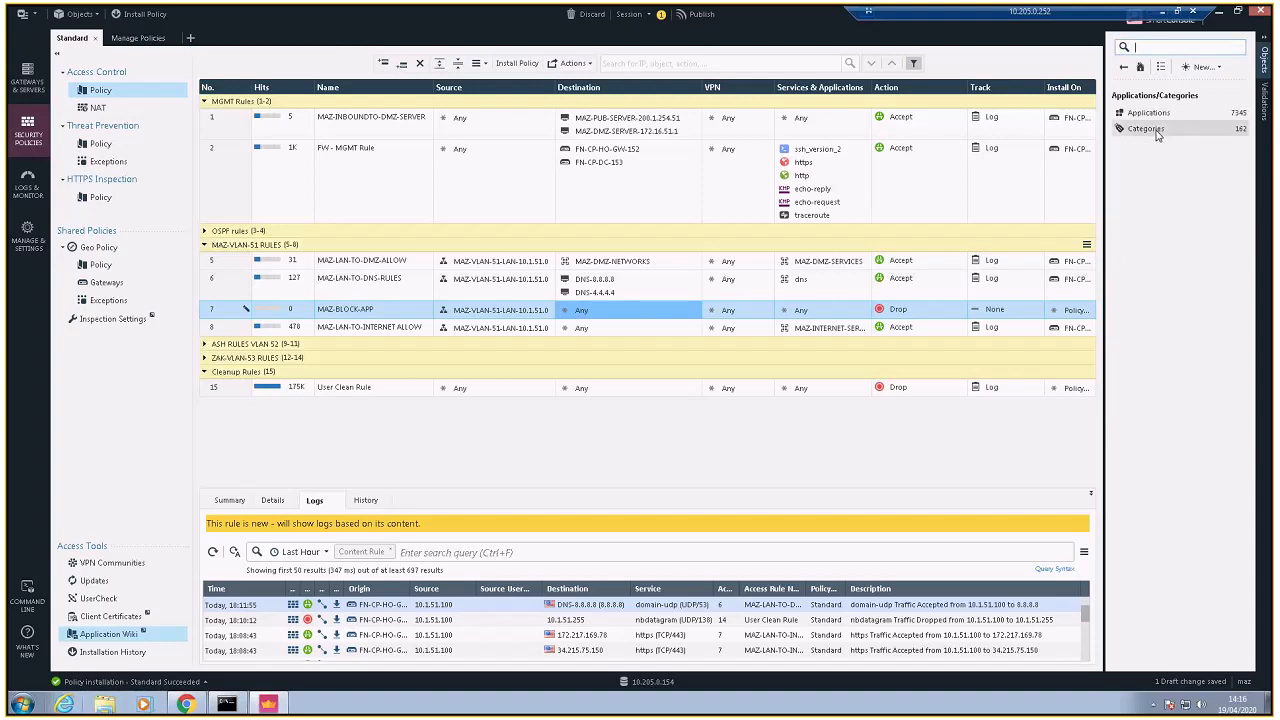
{"action": "left_click", "coordinate": [1157, 133]}
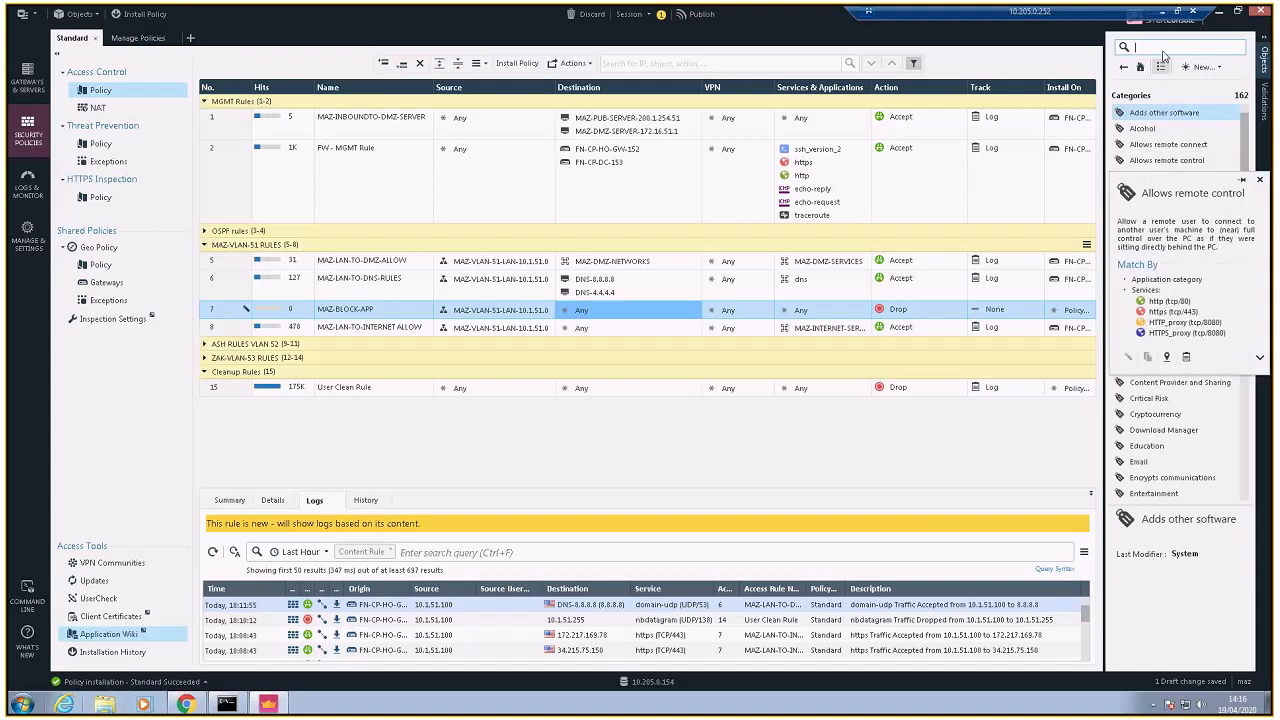
{"action": "type", "text": "social"}
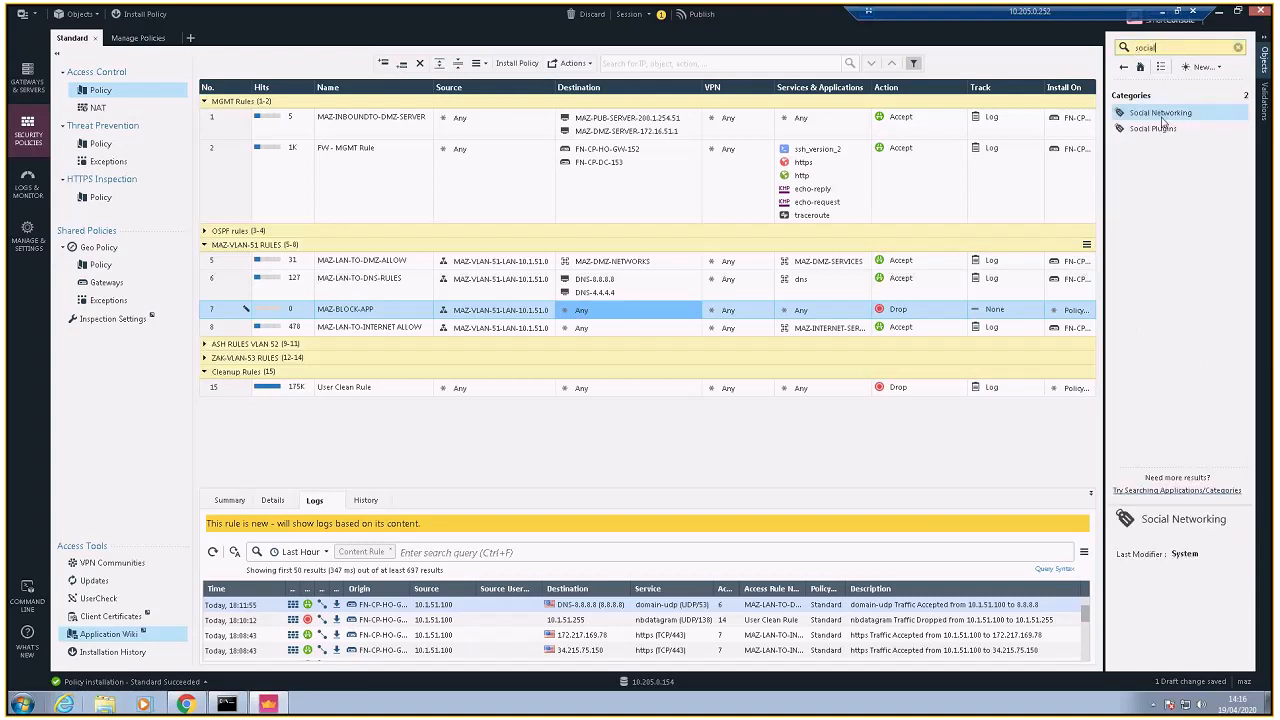
{"action": "left_click_drag", "start_coordinate": [1163, 121], "coordinate": [804, 314]}
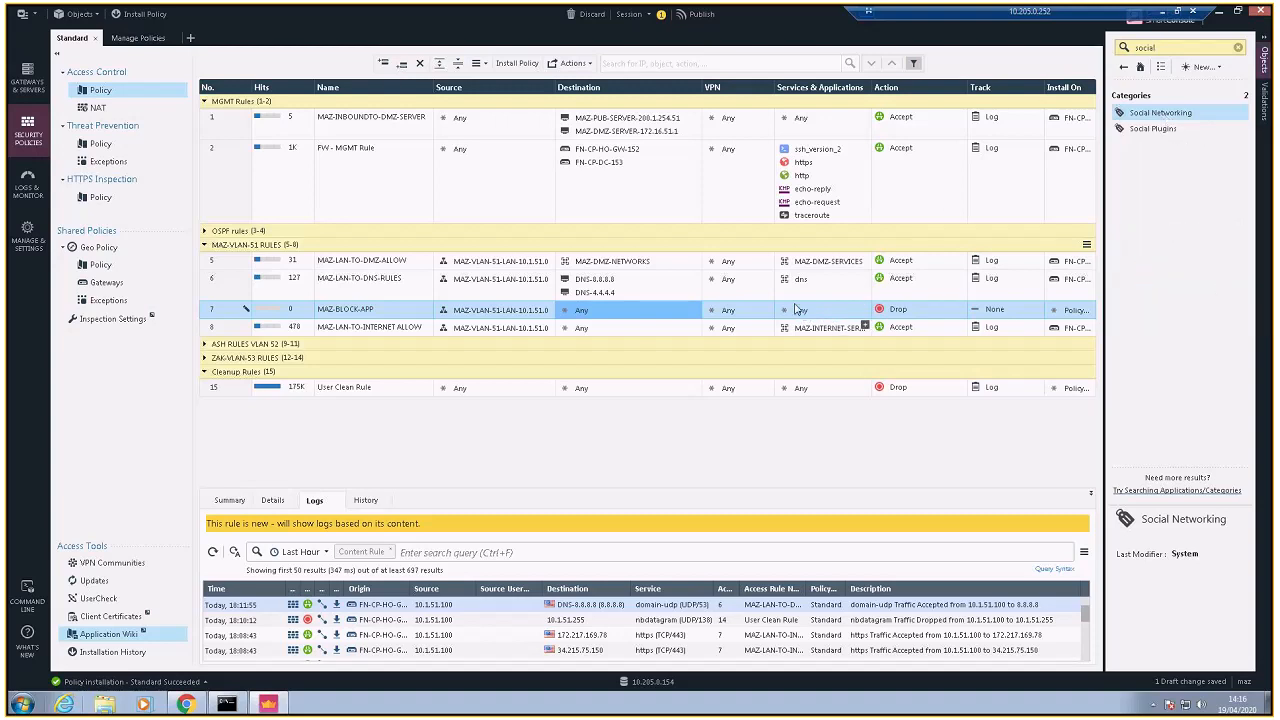
- Try to find a social category among the services that can be added to MAZ-BLOCK-APP
{"action": "left_click", "coordinate": [864, 309]}
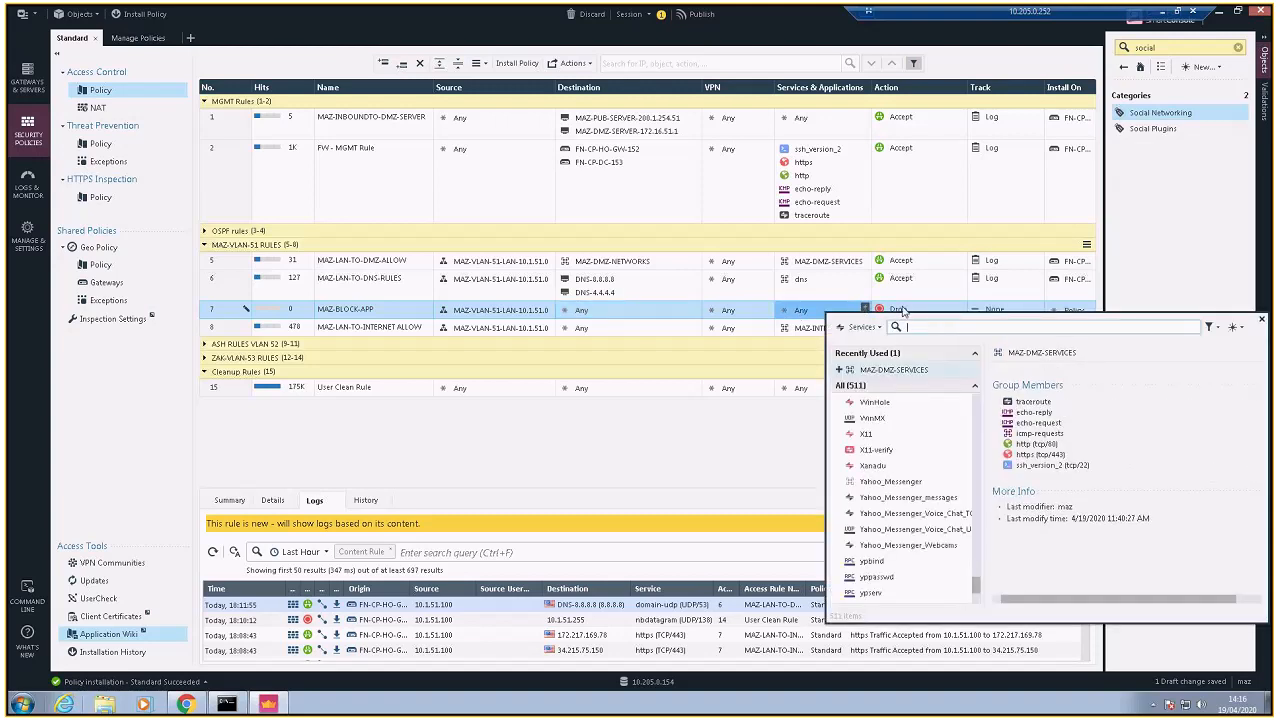
{"action": "type", "text": "soci"}
{"action": "key", "text": "Escape"}
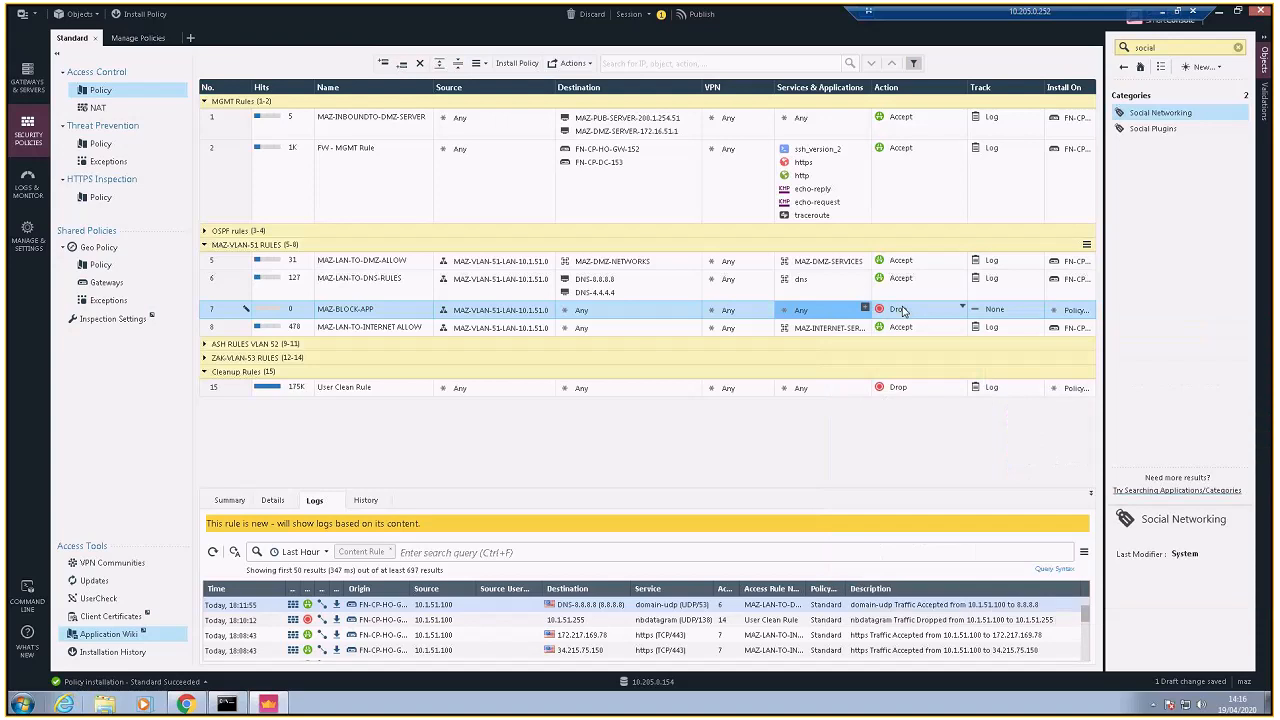
{"action": "left_click", "coordinate": [866, 310]}
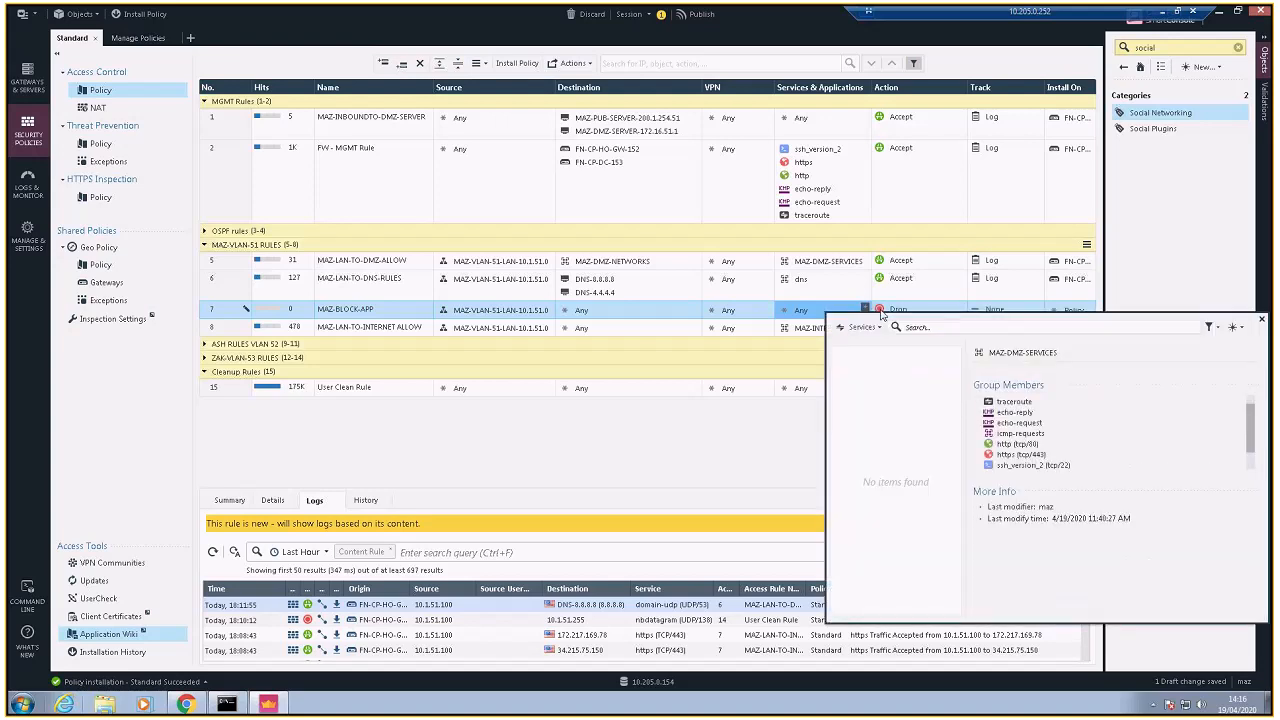
{"action": "left_click", "coordinate": [939, 327]}
{"action": "type", "text": "social"}
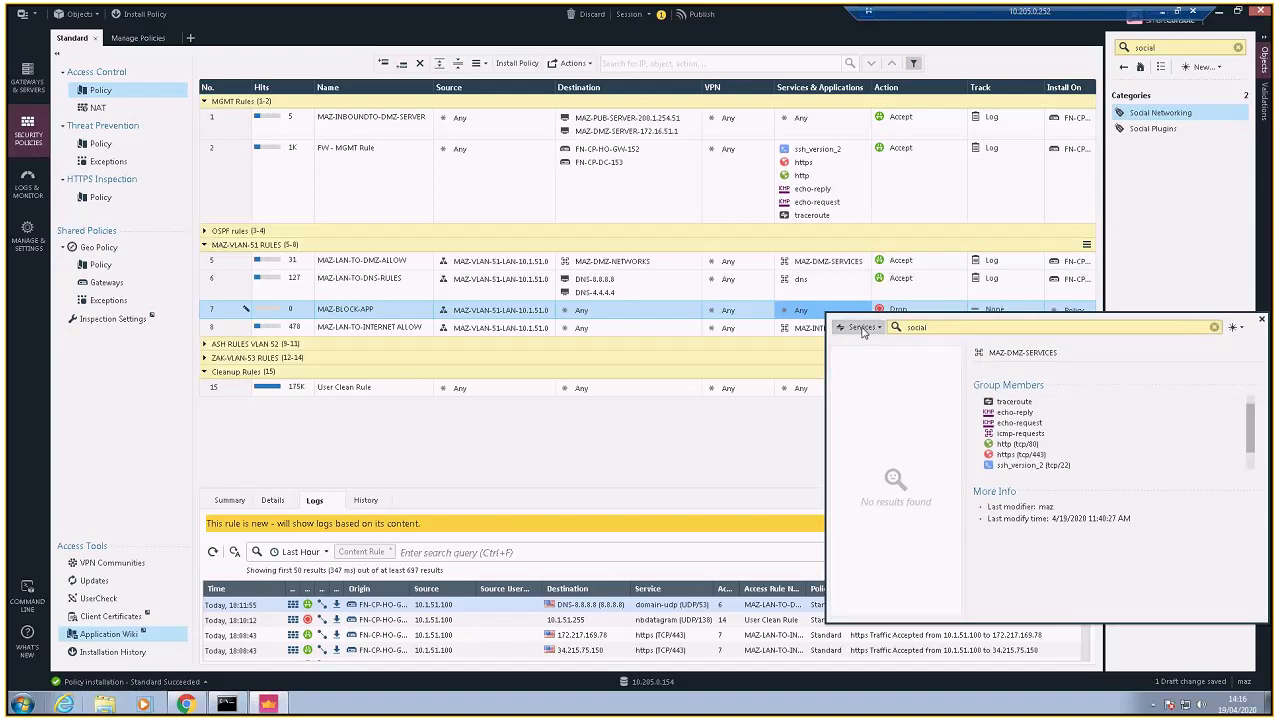
{"action": "left_click", "coordinate": [1262, 319]}
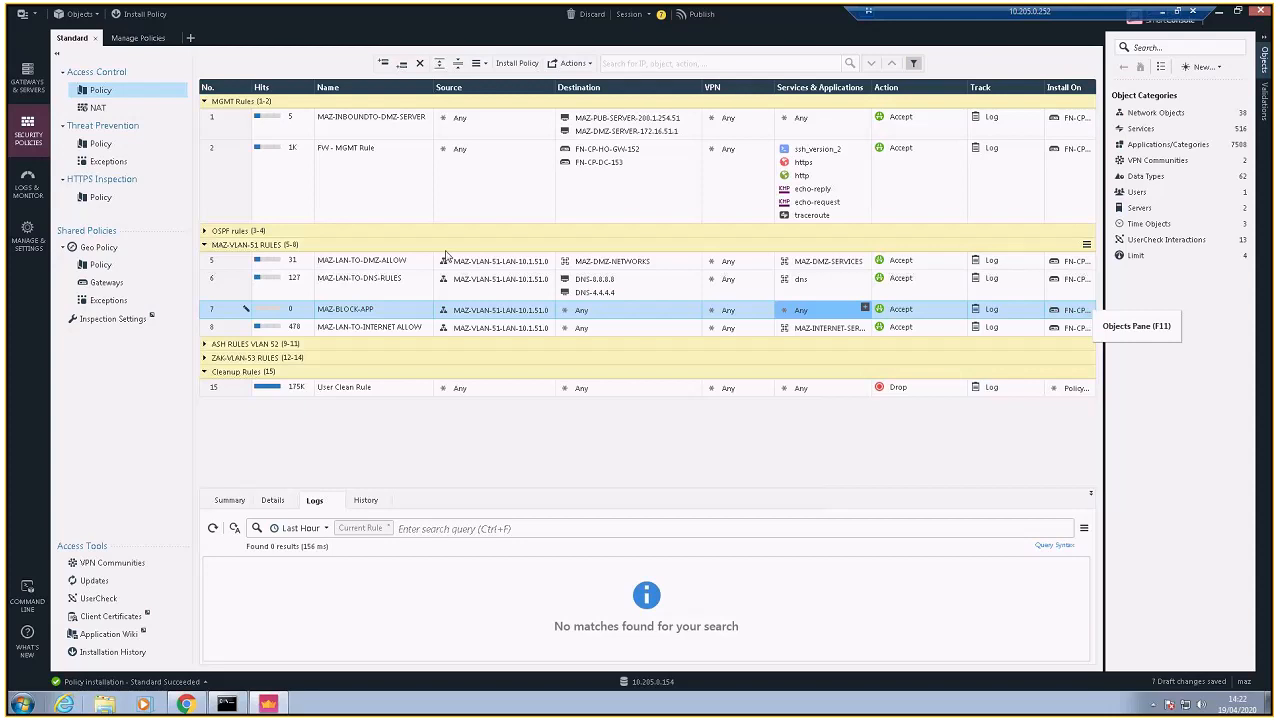
- Open the Standard policy for editing and review which blades are enabled in its Access Control layer
{"action": "left_click", "coordinate": [157, 44]}
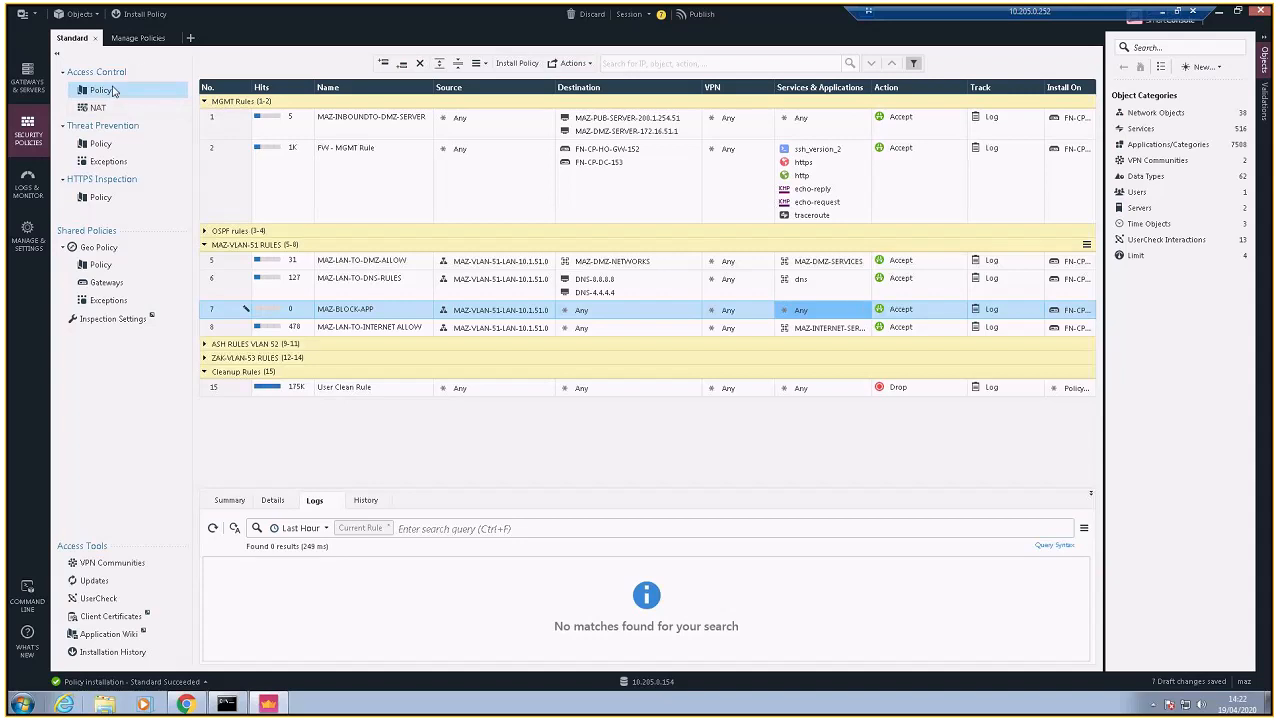
{"action": "left_click", "coordinate": [135, 38]}
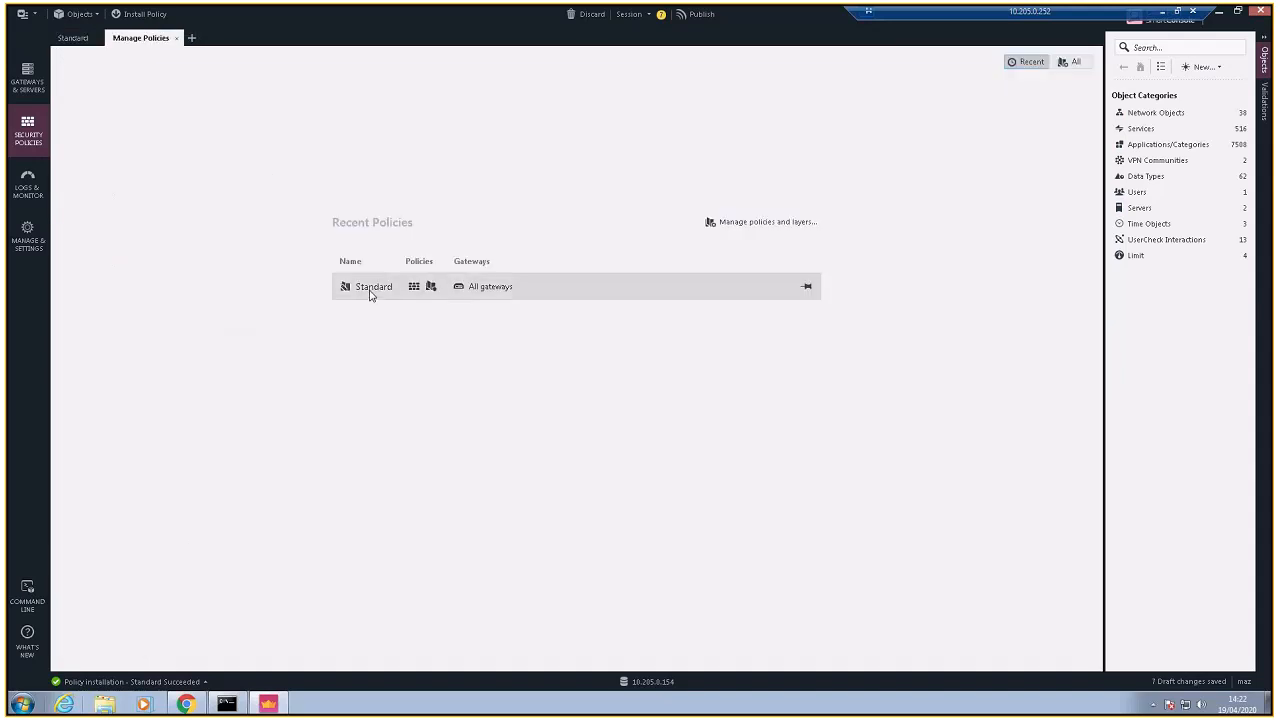
{"action": "right_click", "coordinate": [388, 293]}
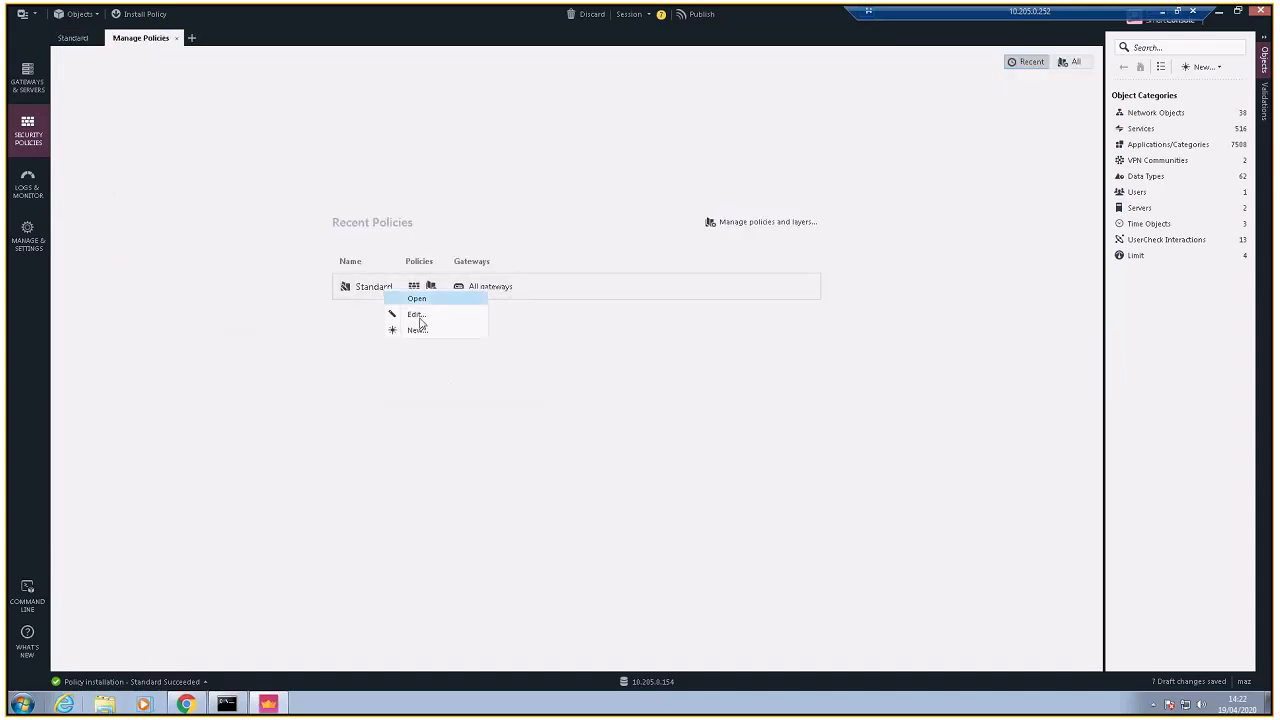
{"action": "left_click", "coordinate": [414, 314]}
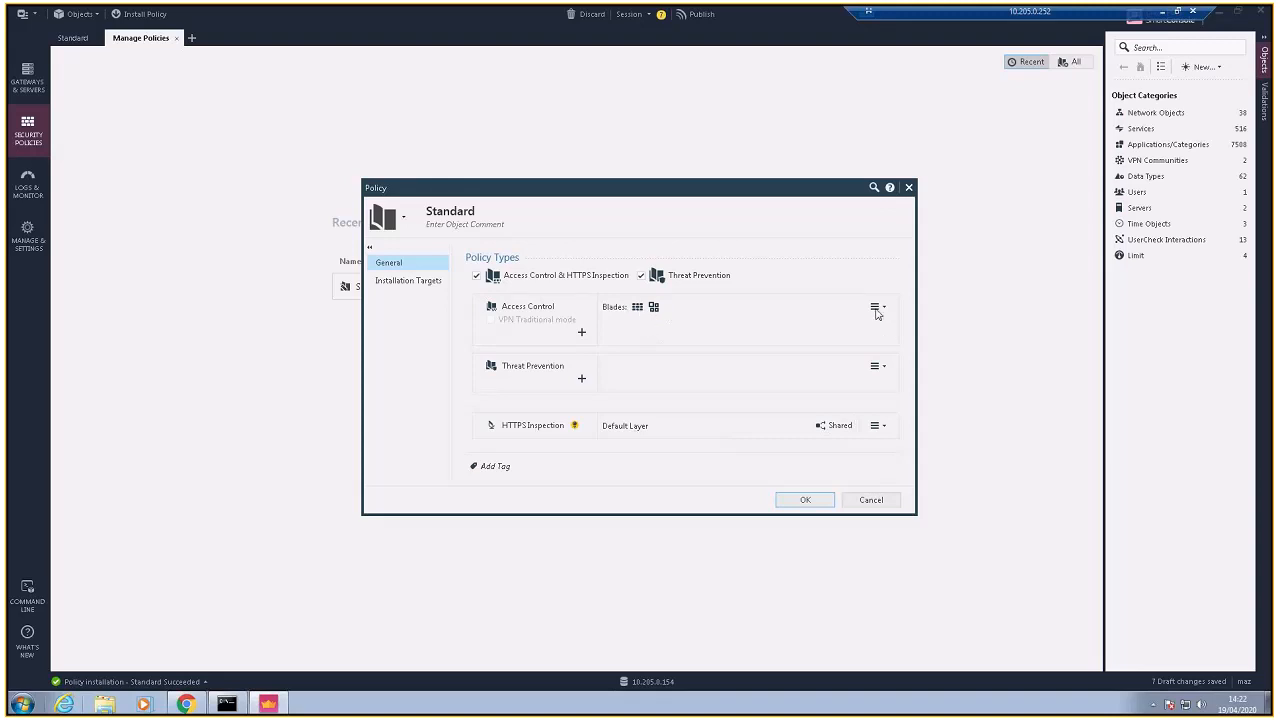
{"action": "left_click", "coordinate": [582, 333]}
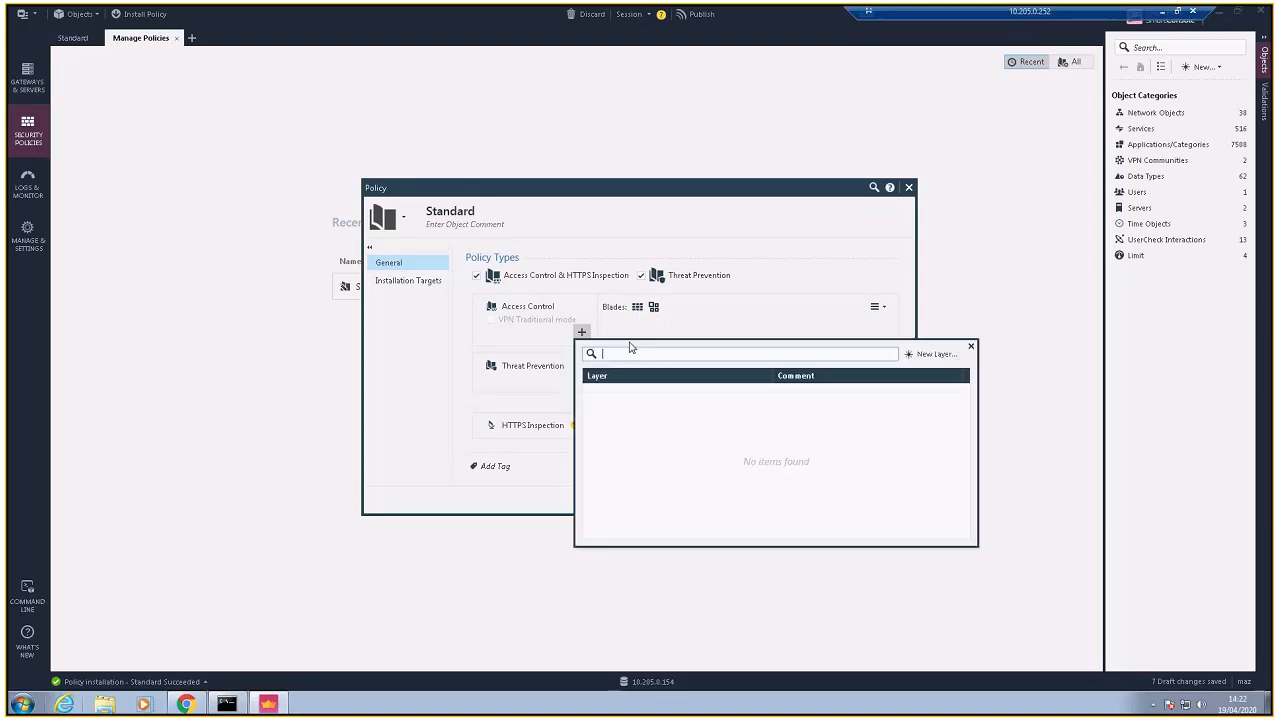
{"action": "left_click", "coordinate": [971, 350]}
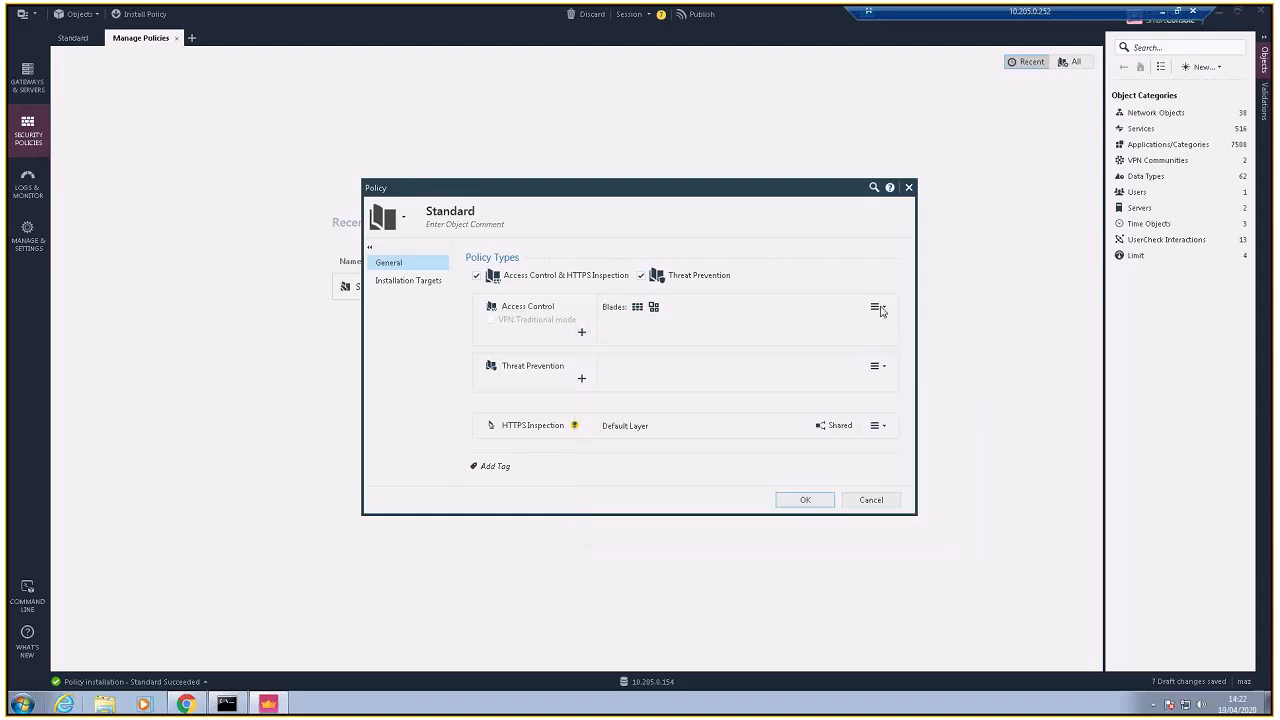
{"action": "left_click", "coordinate": [877, 307]}
{"action": "left_click", "coordinate": [937, 343]}
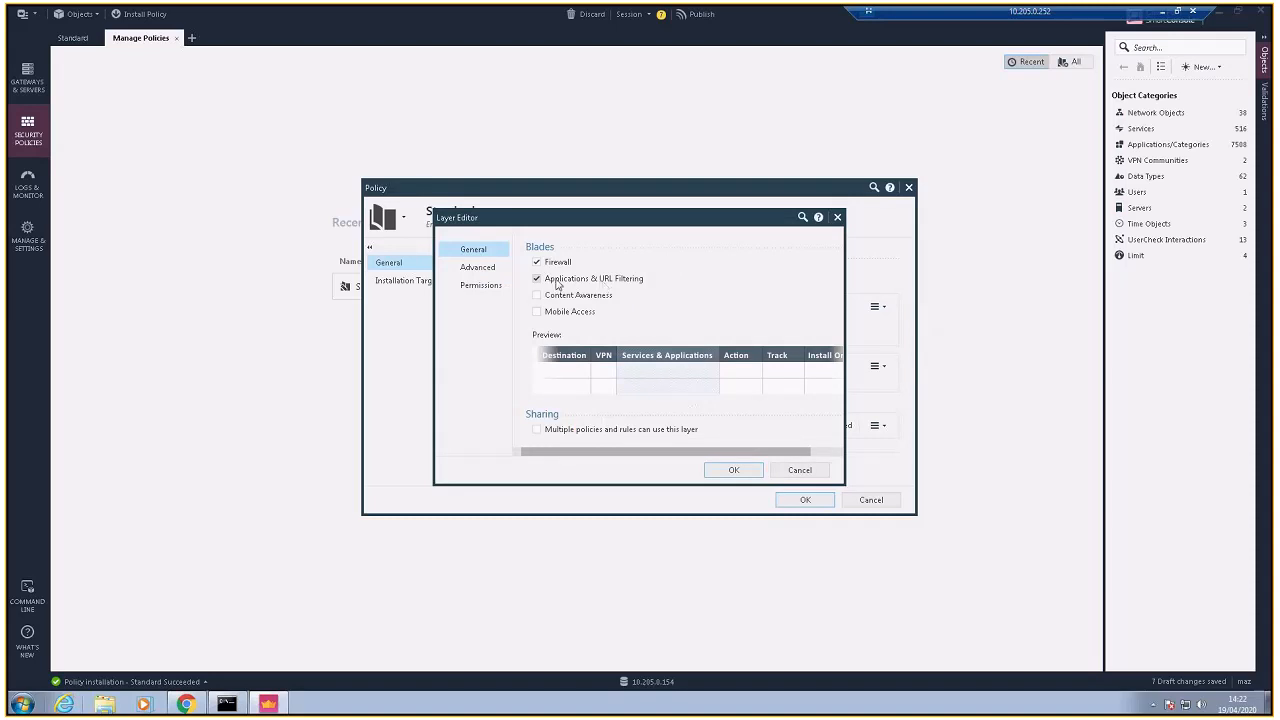
{"action": "left_click", "coordinate": [790, 472]}
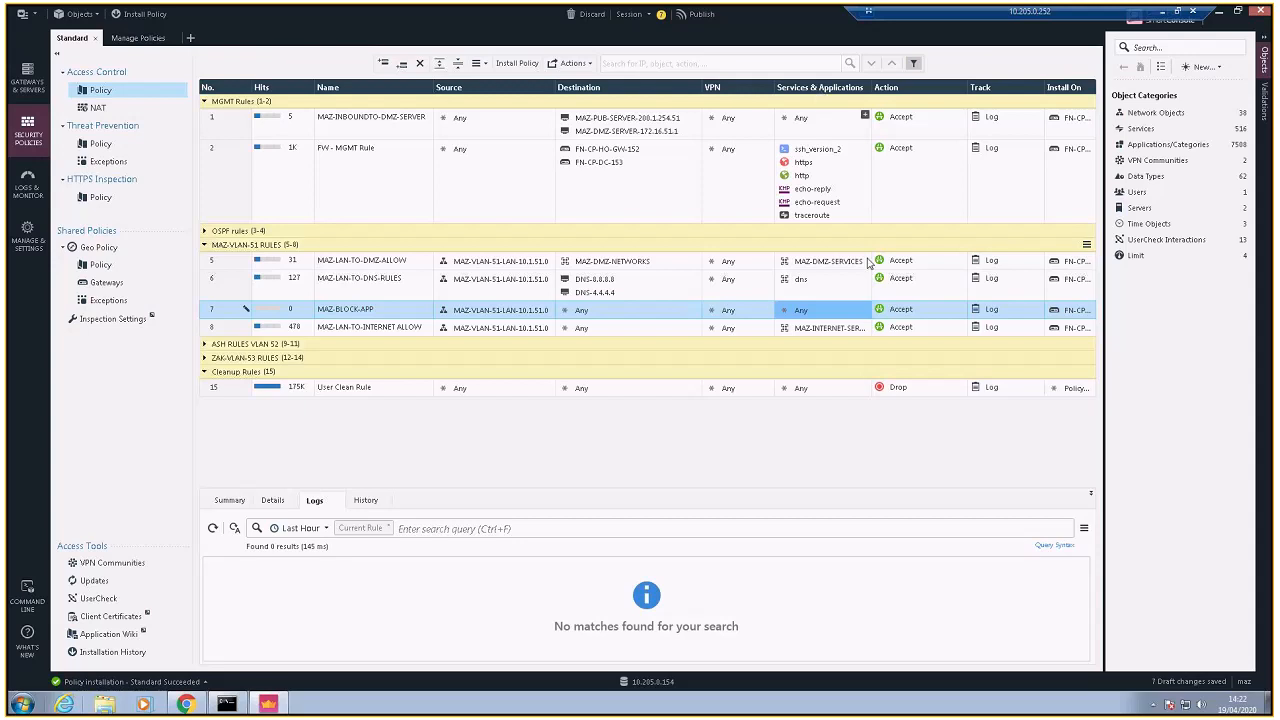
- Find social under Categories and add Social Networking to the Services & Applications of MAZ-BLOCK-APP
{"action": "left_click", "coordinate": [865, 309]}
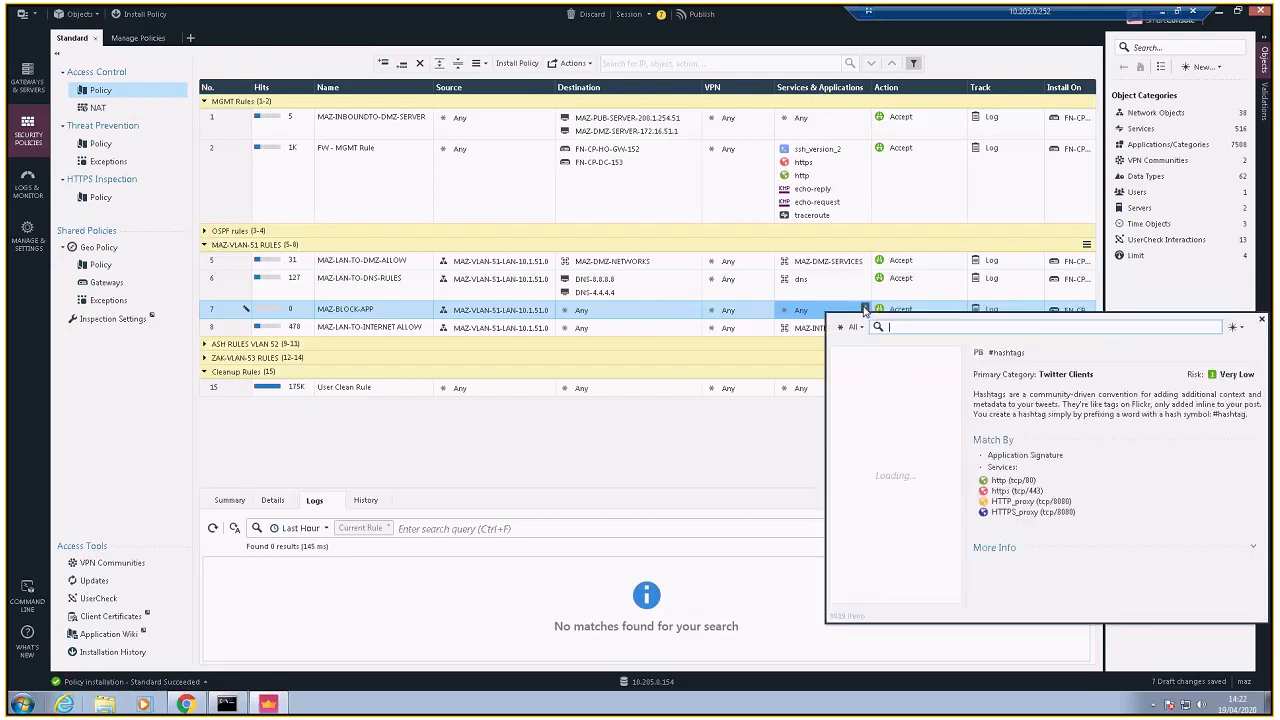
{"action": "left_click", "coordinate": [853, 330]}
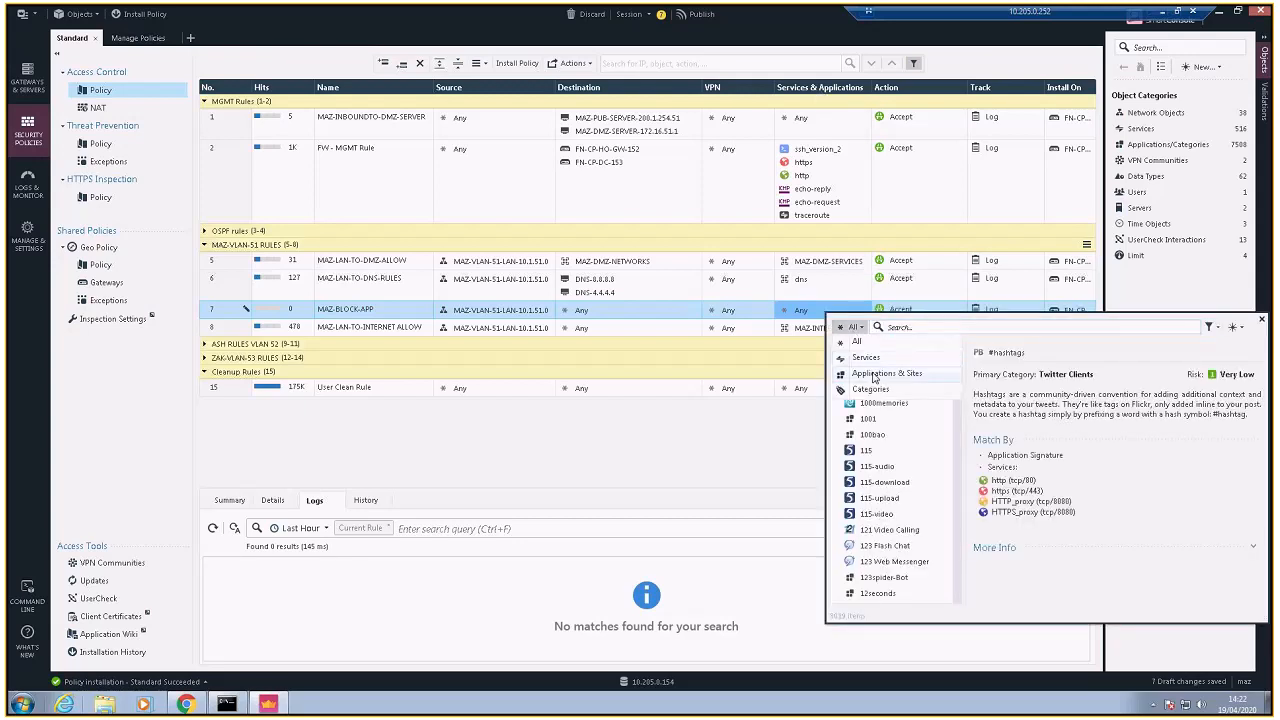
{"action": "left_click", "coordinate": [869, 390]}
{"action": "left_click", "coordinate": [935, 327]}
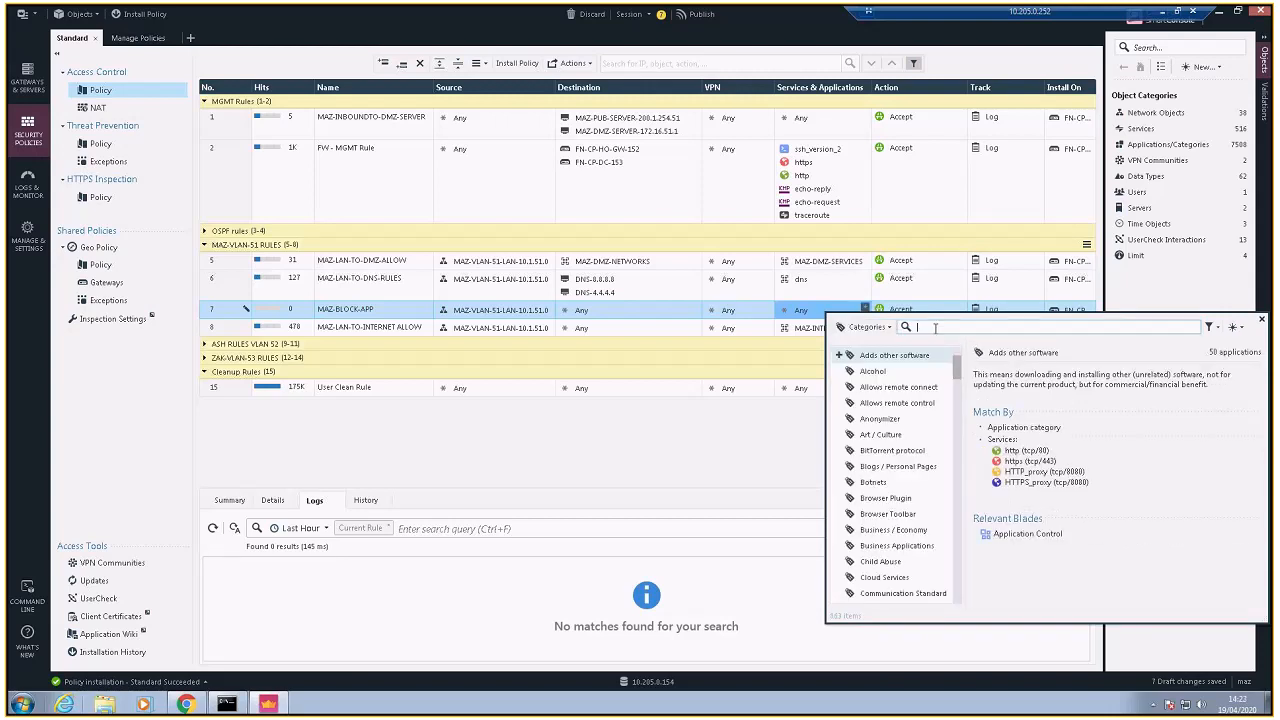
{"action": "type", "text": "socail"}
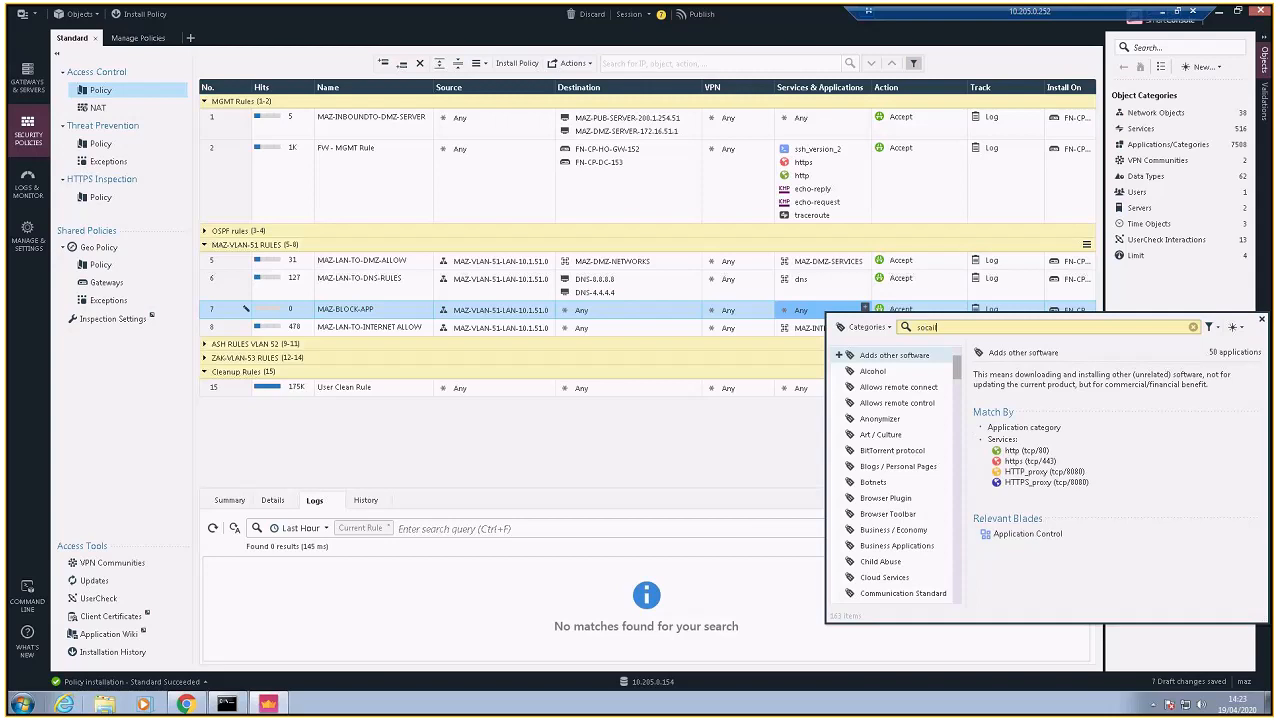
{"action": "key", "text": "BackSpace"}
{"action": "key", "text": "BackSpace"}
{"action": "key", "text": "BackSpace"}
{"action": "key", "text": "BackSpace"}
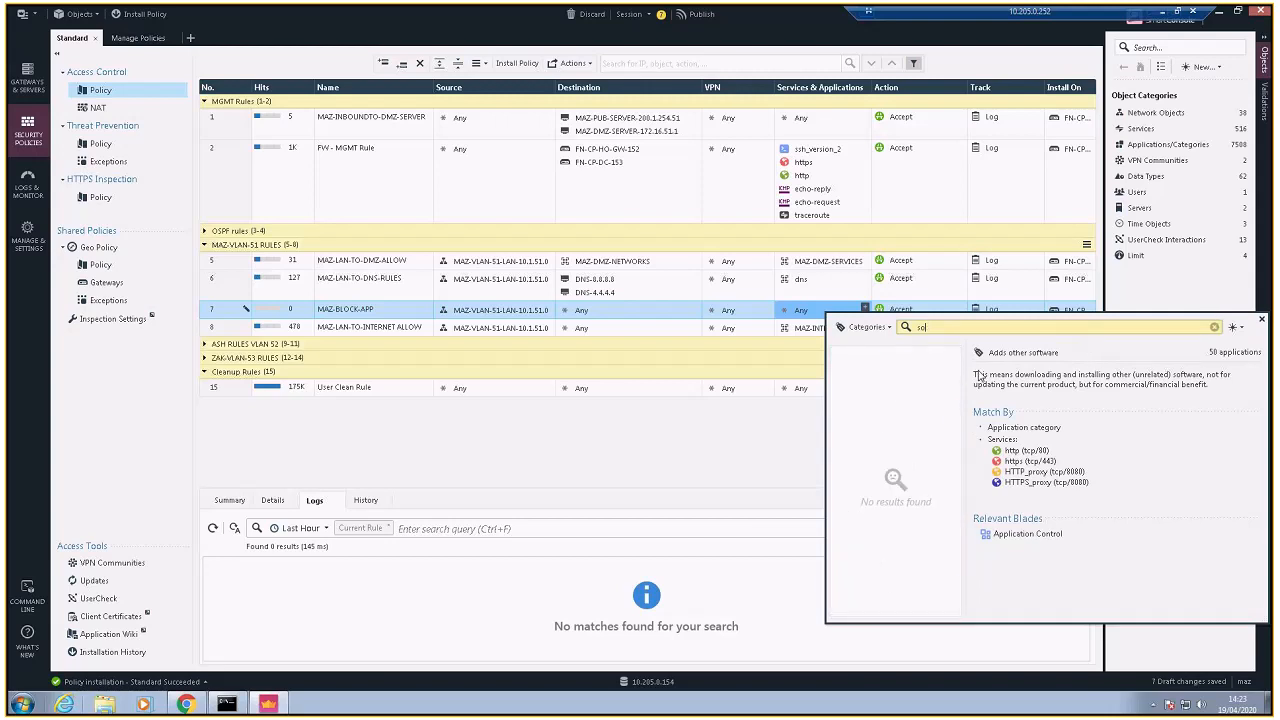
{"action": "type", "text": "cial"}
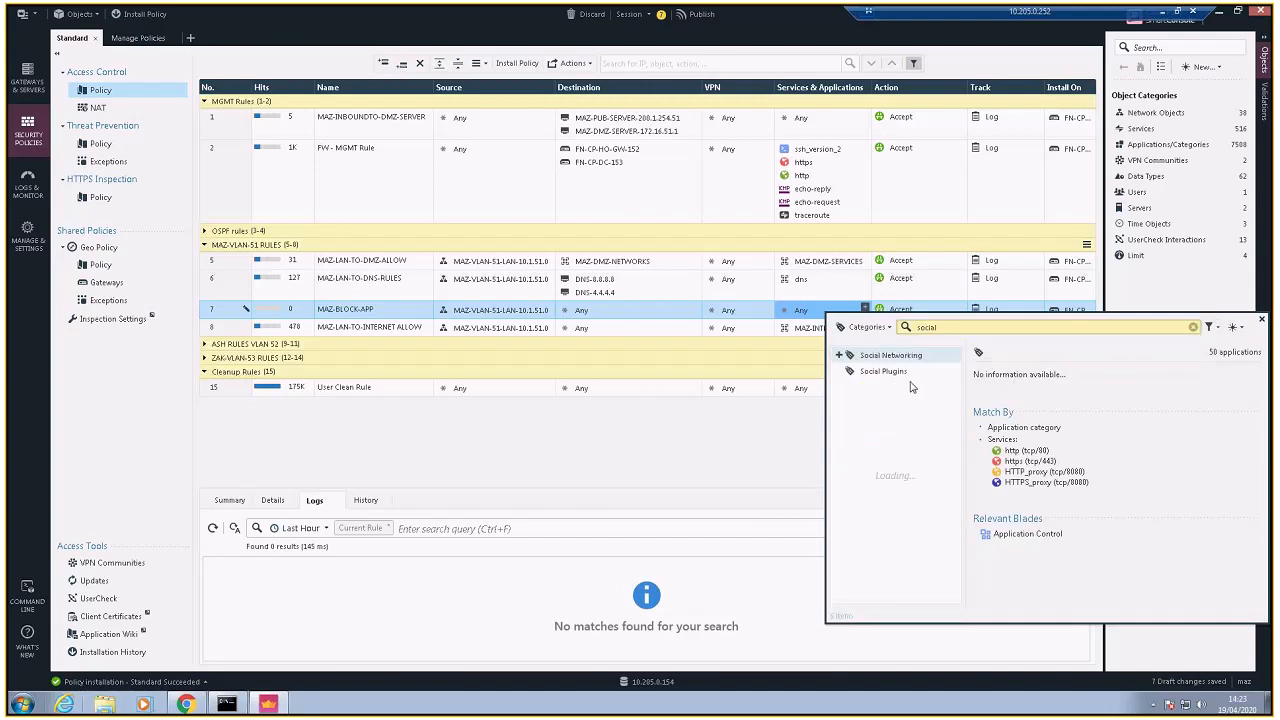
{"action": "left_click", "coordinate": [845, 356]}
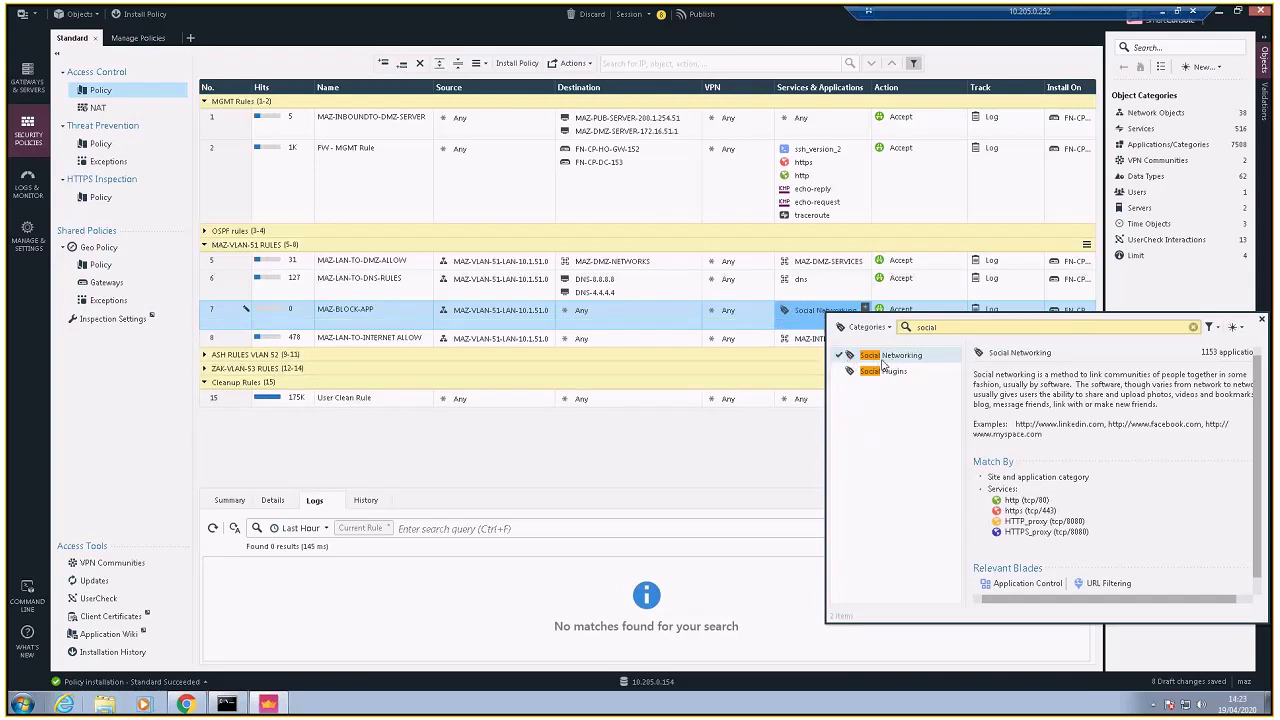
{"action": "left_click", "coordinate": [1262, 320]}
- Examine the general details and match settings of the Social Networking category in MAZ-BLOCK-APP without keeping any changes
{"action": "mouse_move", "coordinate": [840, 326]}
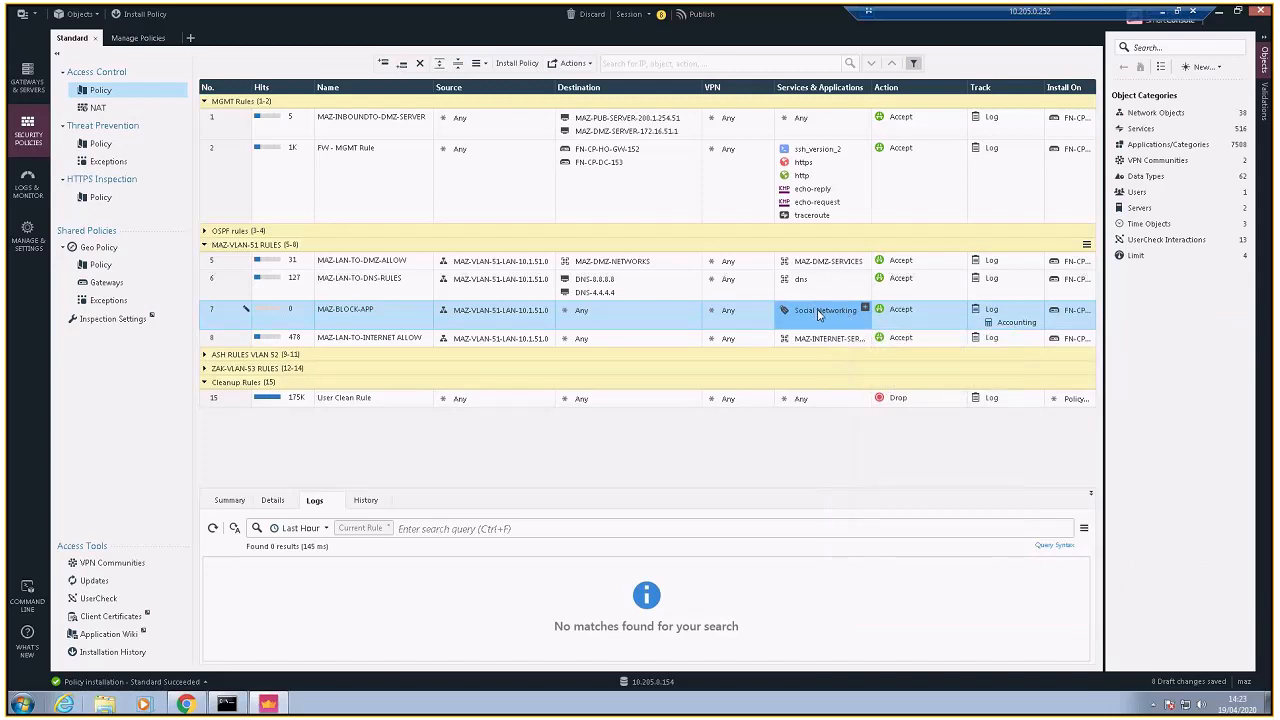
{"action": "left_click", "coordinate": [818, 313]}
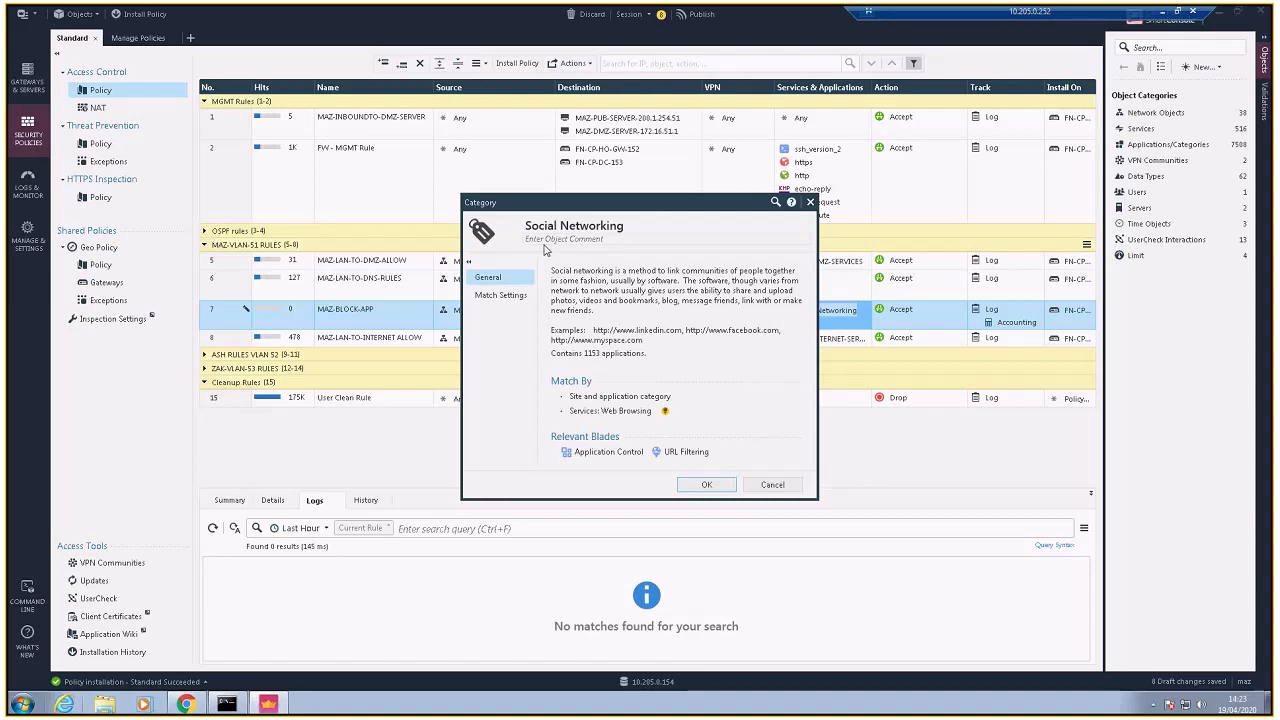
{"action": "left_click", "coordinate": [499, 295]}
{"action": "left_click", "coordinate": [490, 279]}
{"action": "left_click", "coordinate": [811, 202]}
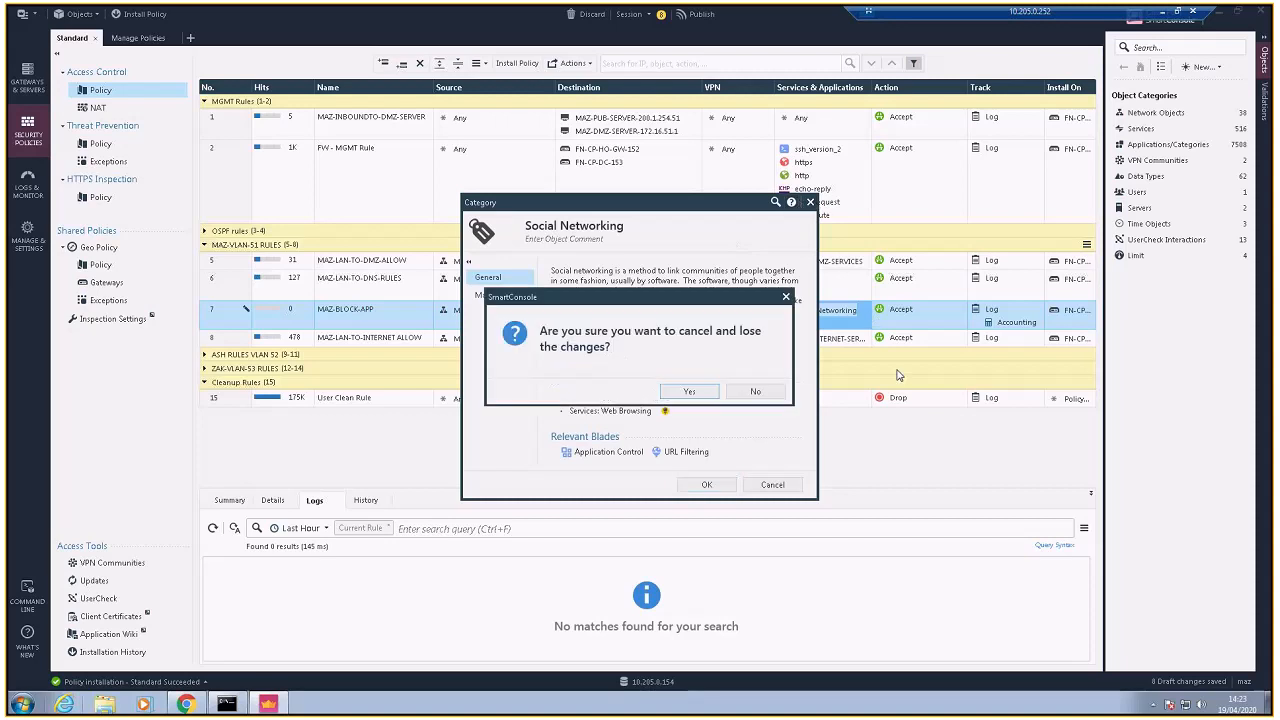
{"action": "key", "text": "Return"}
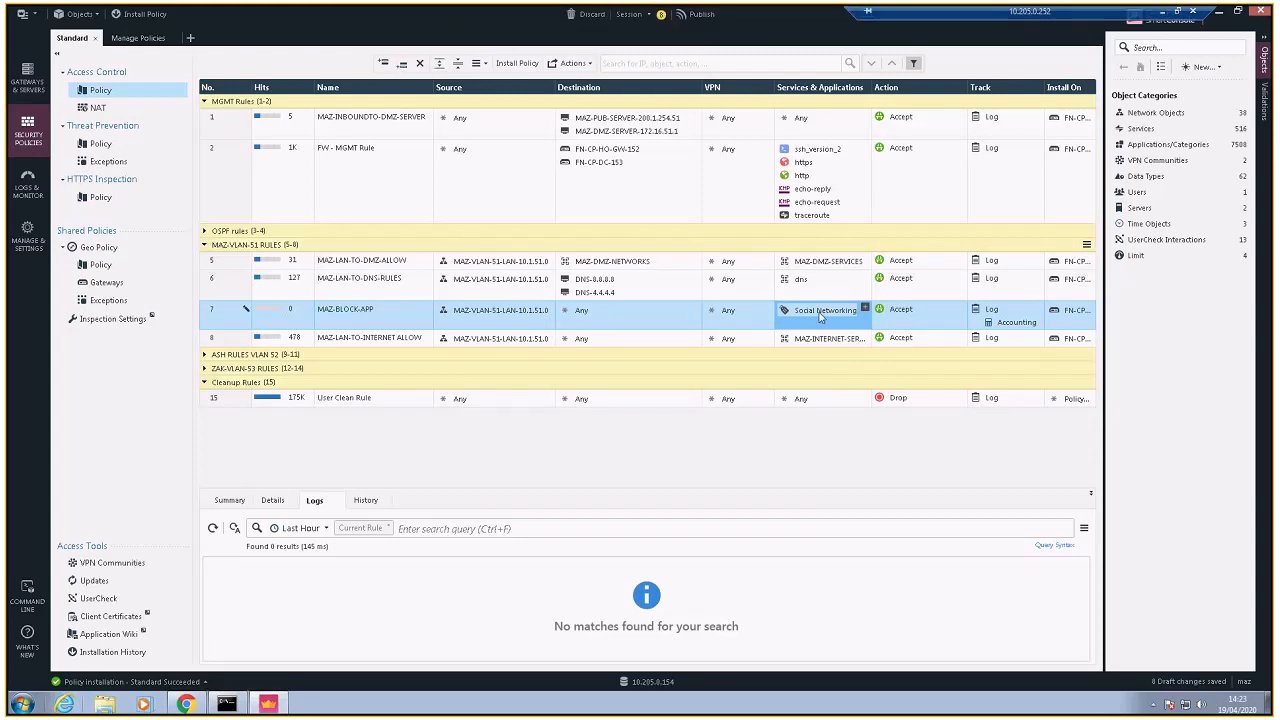
{"action": "mouse_move", "coordinate": [820, 315]}
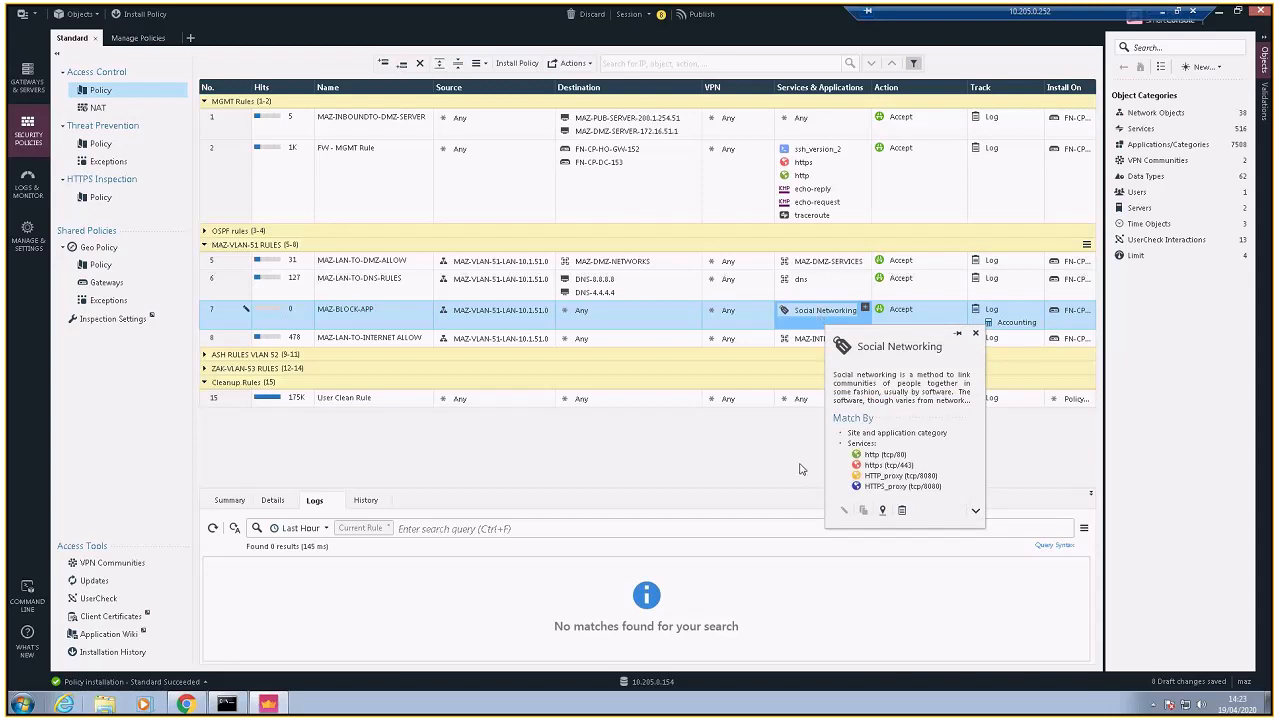
- Publish the session changes and install the Standard policy's Access Control on both gateways
{"action": "left_click", "coordinate": [700, 15]}
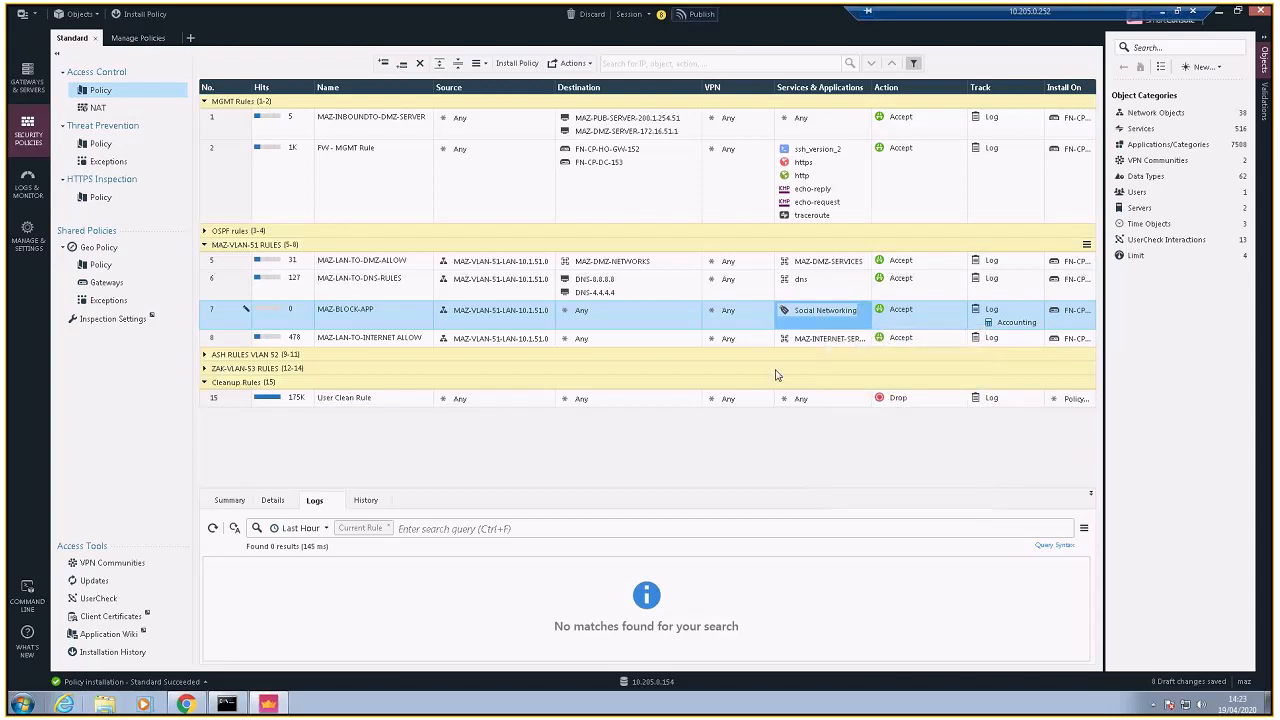
{"action": "left_click", "coordinate": [765, 443]}
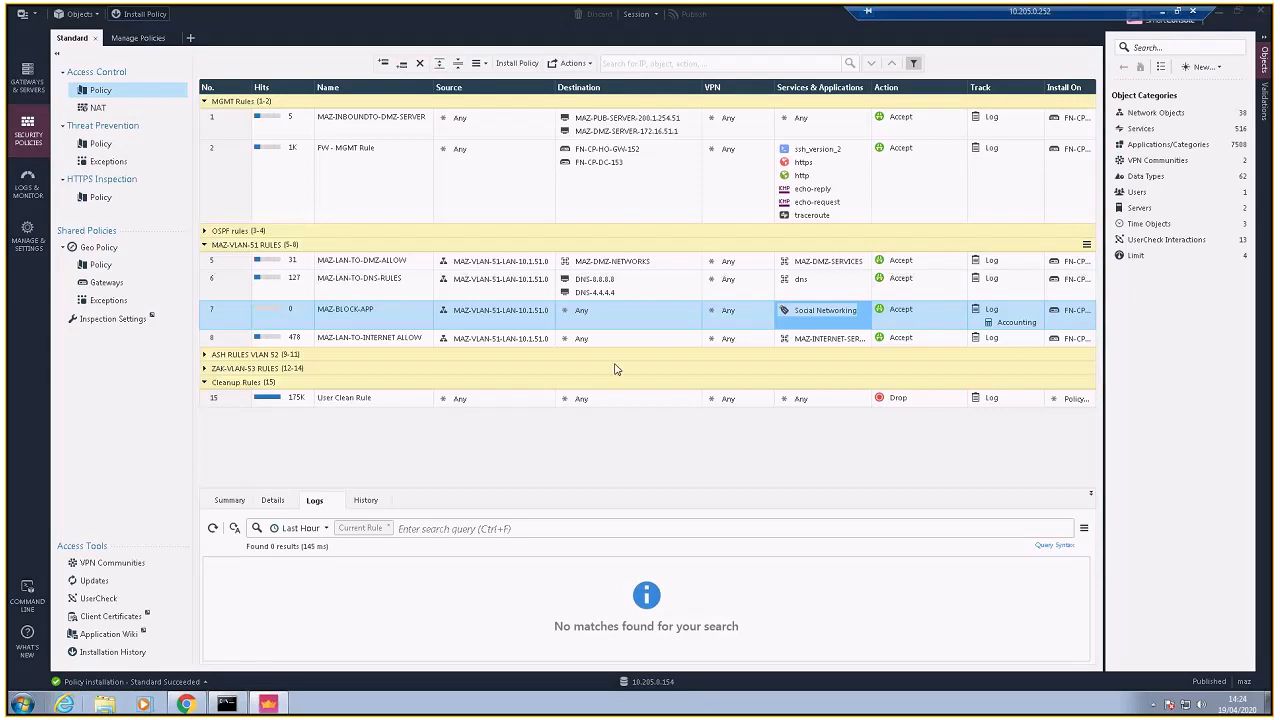
{"action": "left_click", "coordinate": [140, 14]}
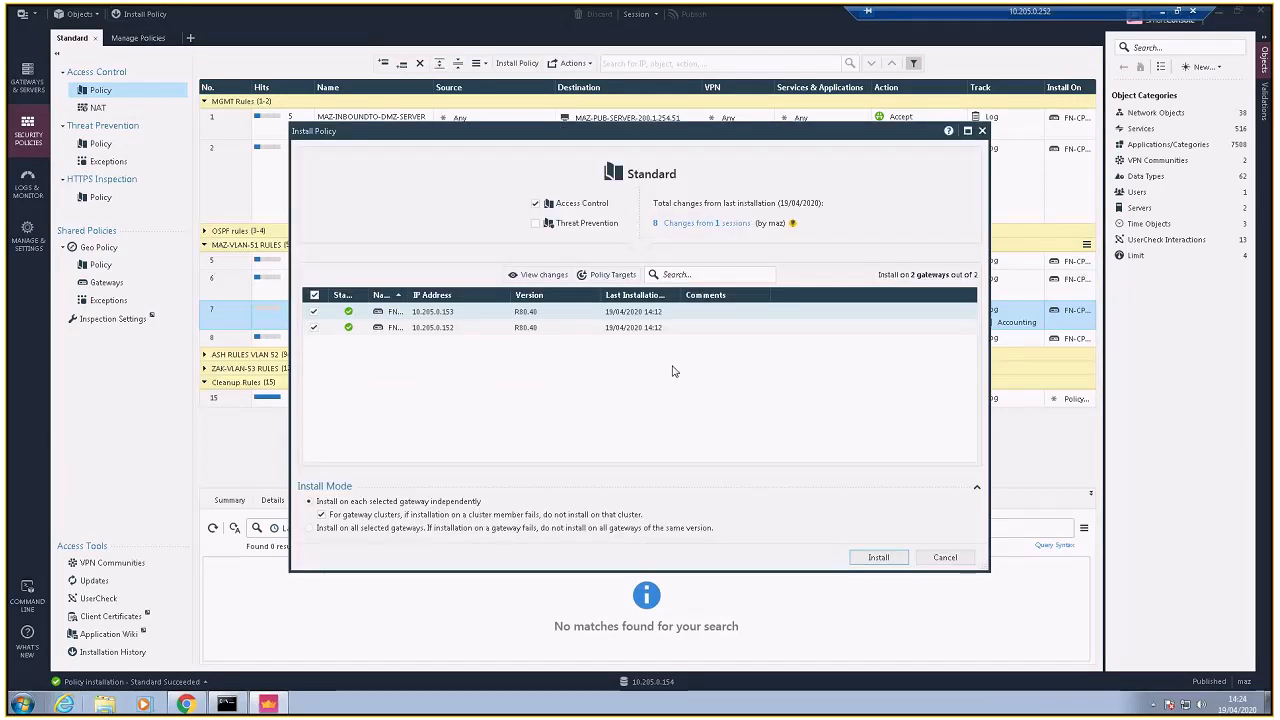
{"action": "left_click", "coordinate": [880, 557]}
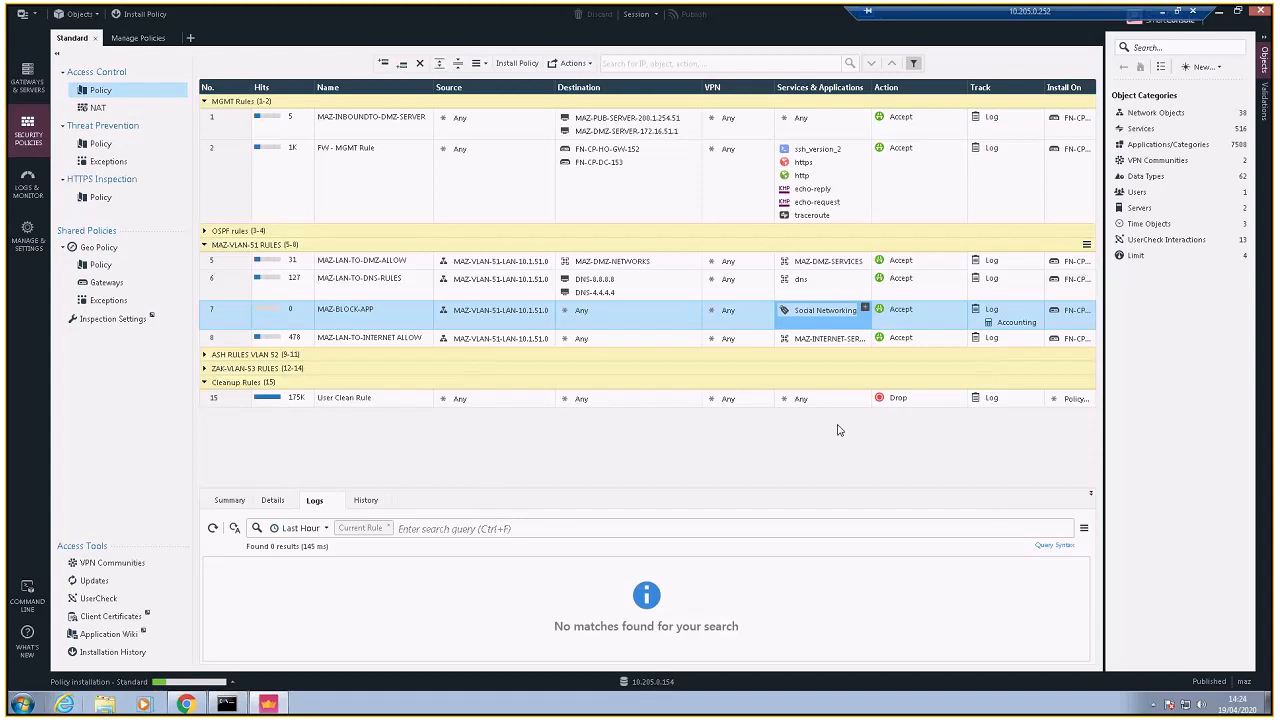
{"action": "key", "text": "alt+Tab"}
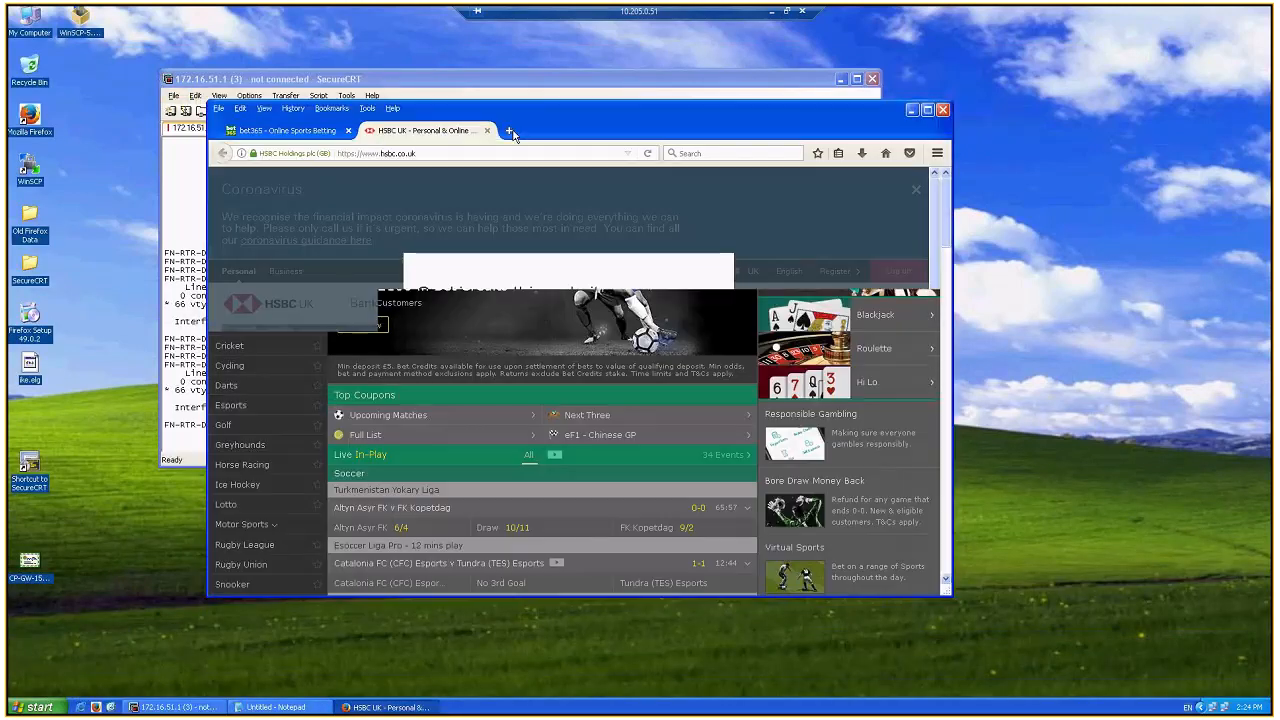
{"action": "left_click", "coordinate": [509, 130]}
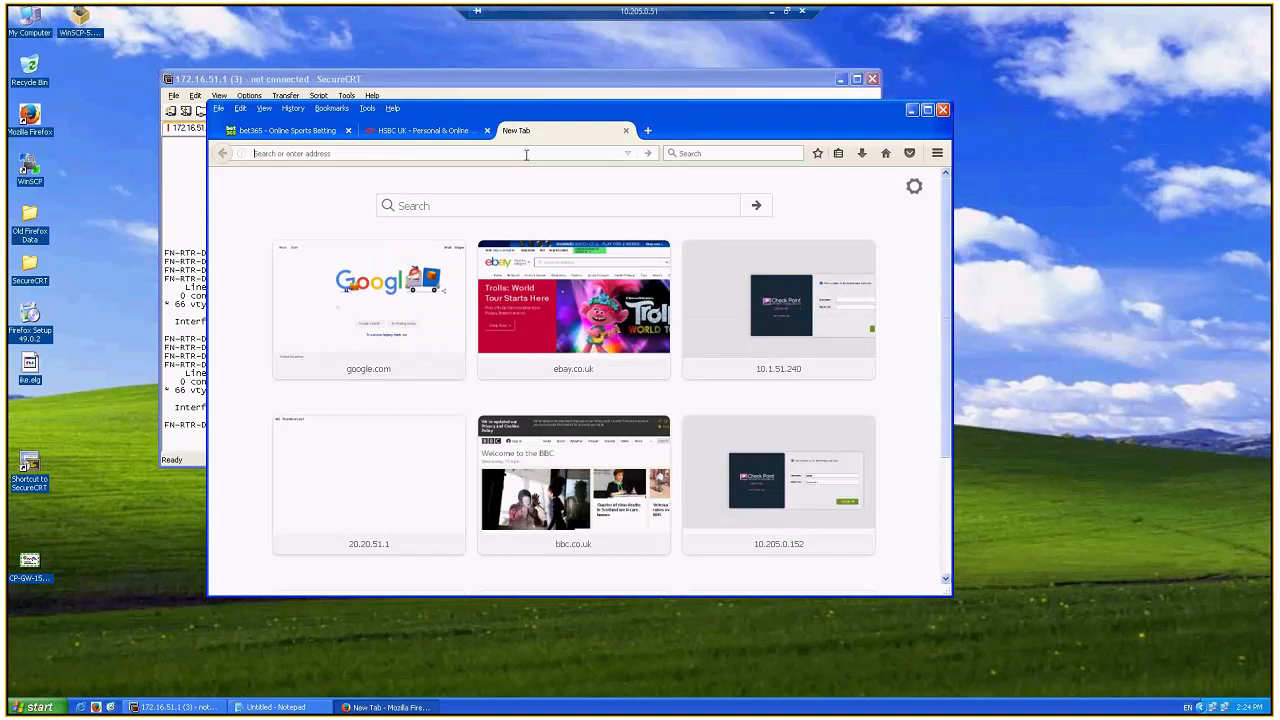
{"action": "type", "text": "www.linkedin.com/"}
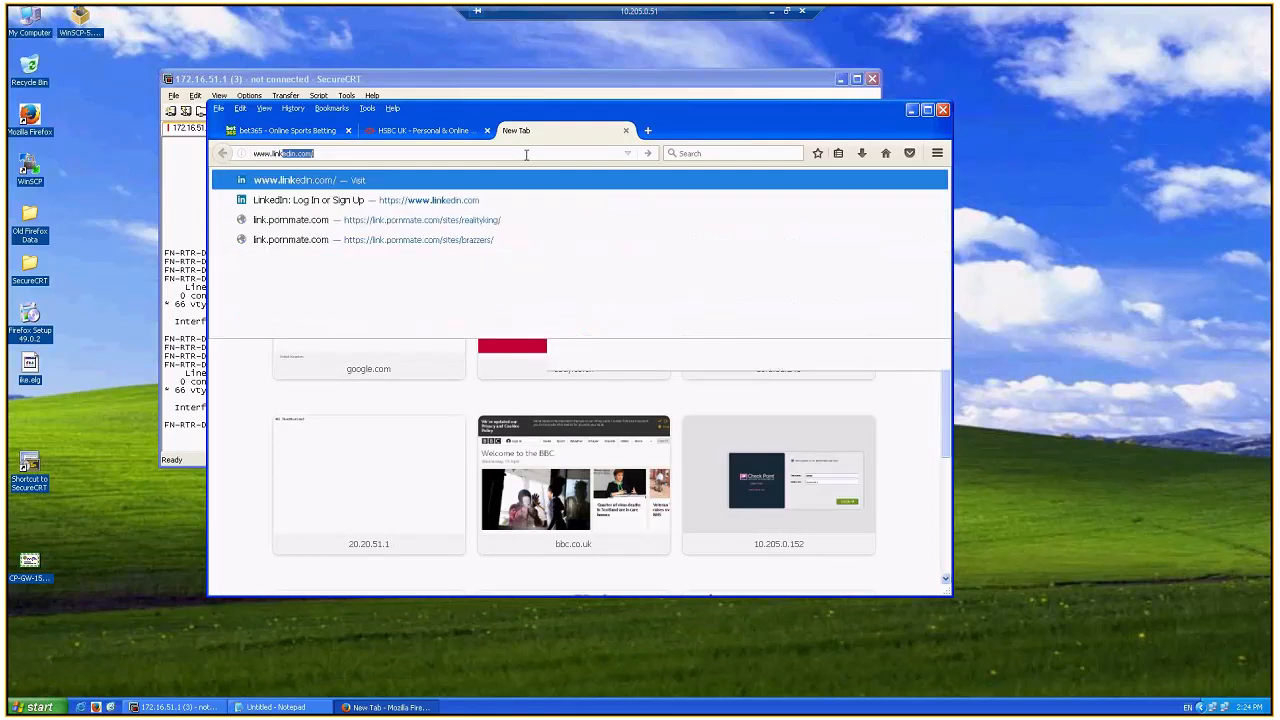
{"action": "left_click", "coordinate": [648, 153]}
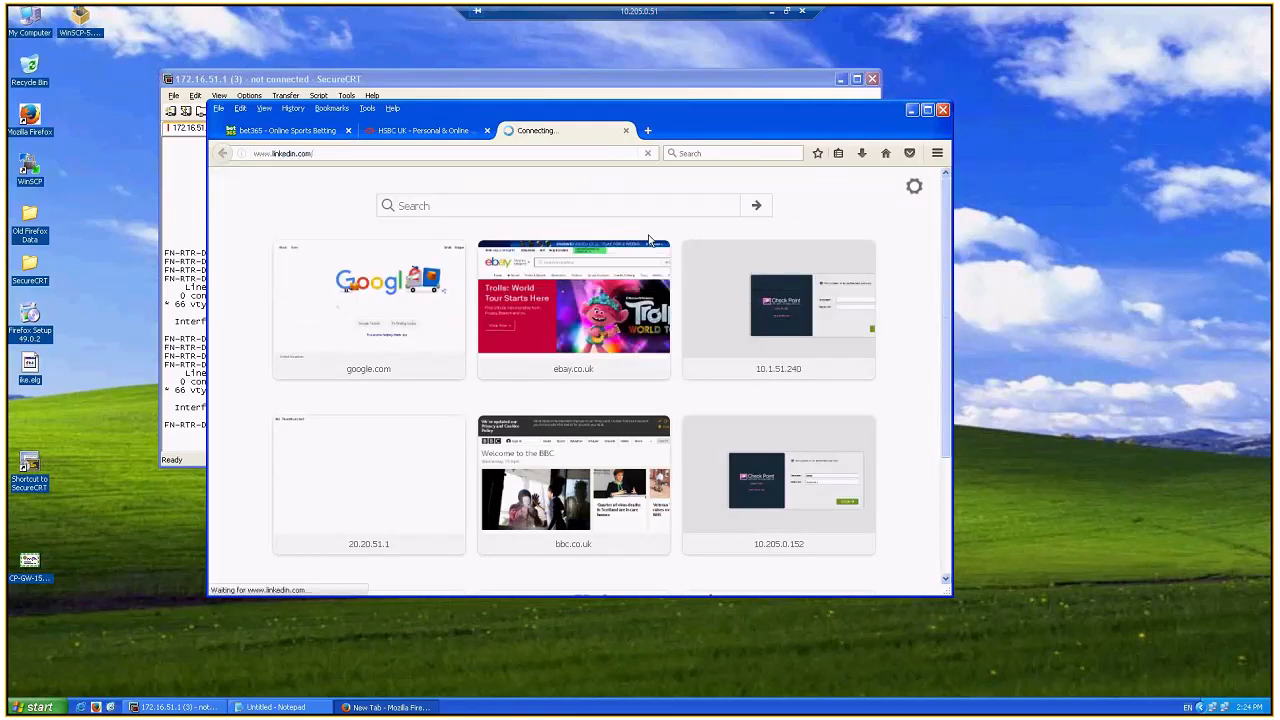
- Load facebook.com in another new browser tab
{"action": "double_click", "coordinate": [648, 130]}
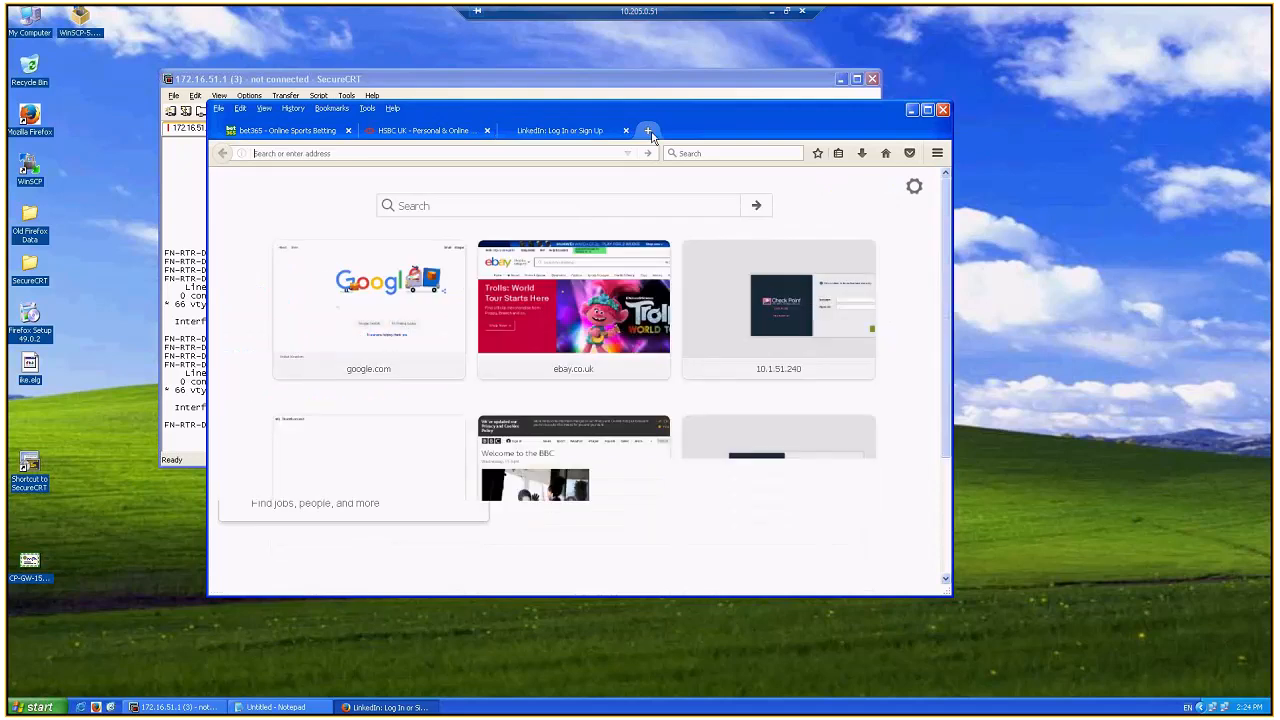
{"action": "type", "text": ".face"}
{"action": "key", "text": "BackSpace"}
{"action": "key", "text": "BackSpace"}
{"action": "key", "text": "BackSpace"}
{"action": "key", "text": "BackSpace"}
{"action": "key", "text": "BackSpace"}
{"action": "type", "text": "w"}
{"action": "key", "text": "BackSpace"}
{"action": "type", "text": "facebook.com/"}
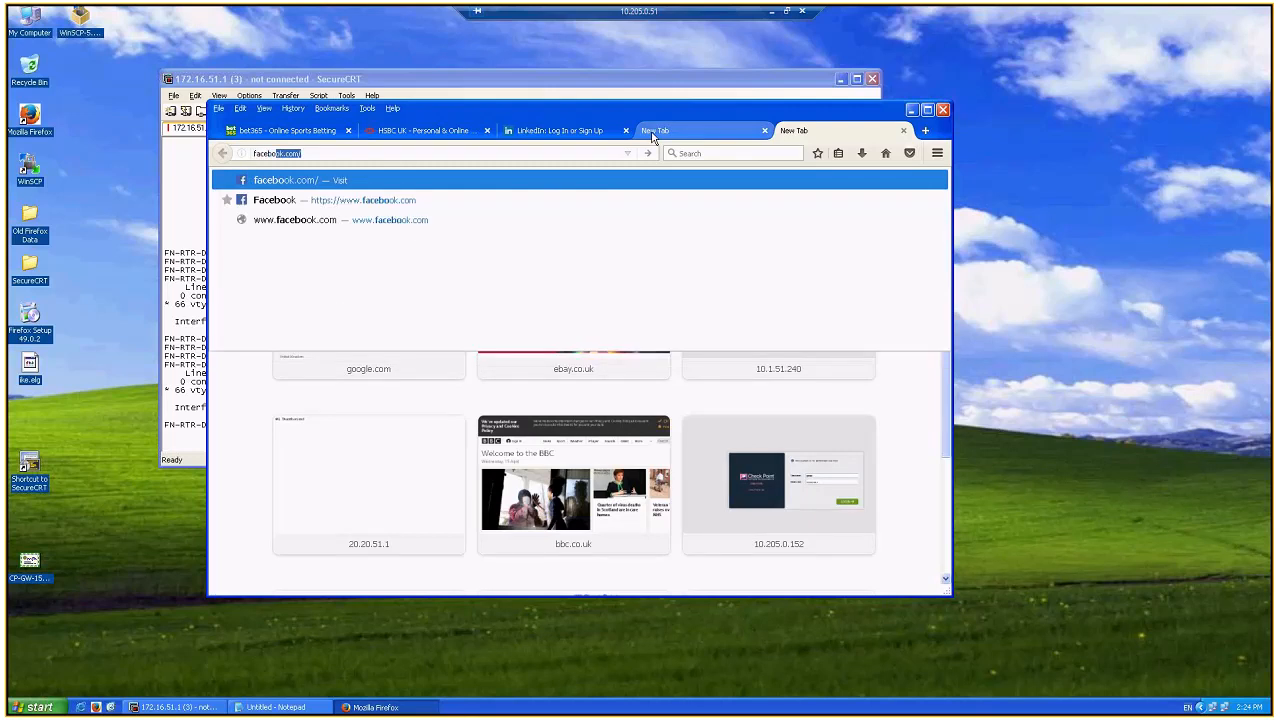
{"action": "key", "text": "Return"}
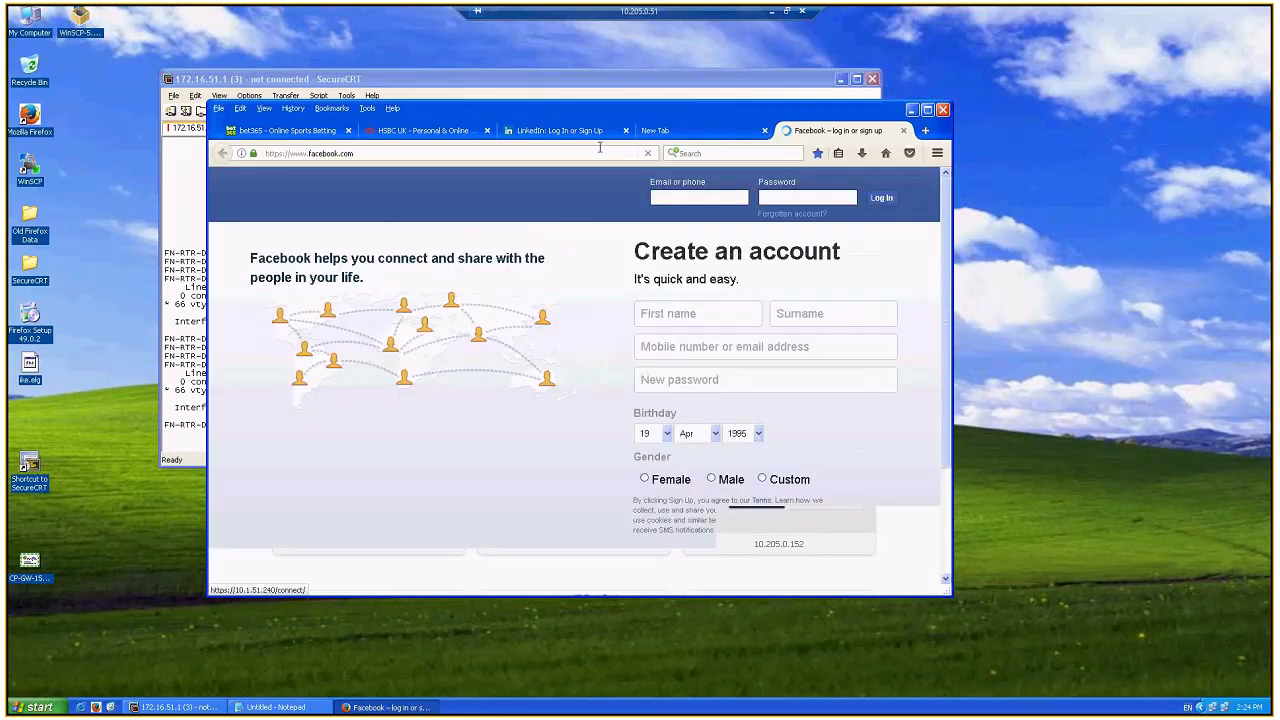
{"action": "left_click", "coordinate": [709, 131]}
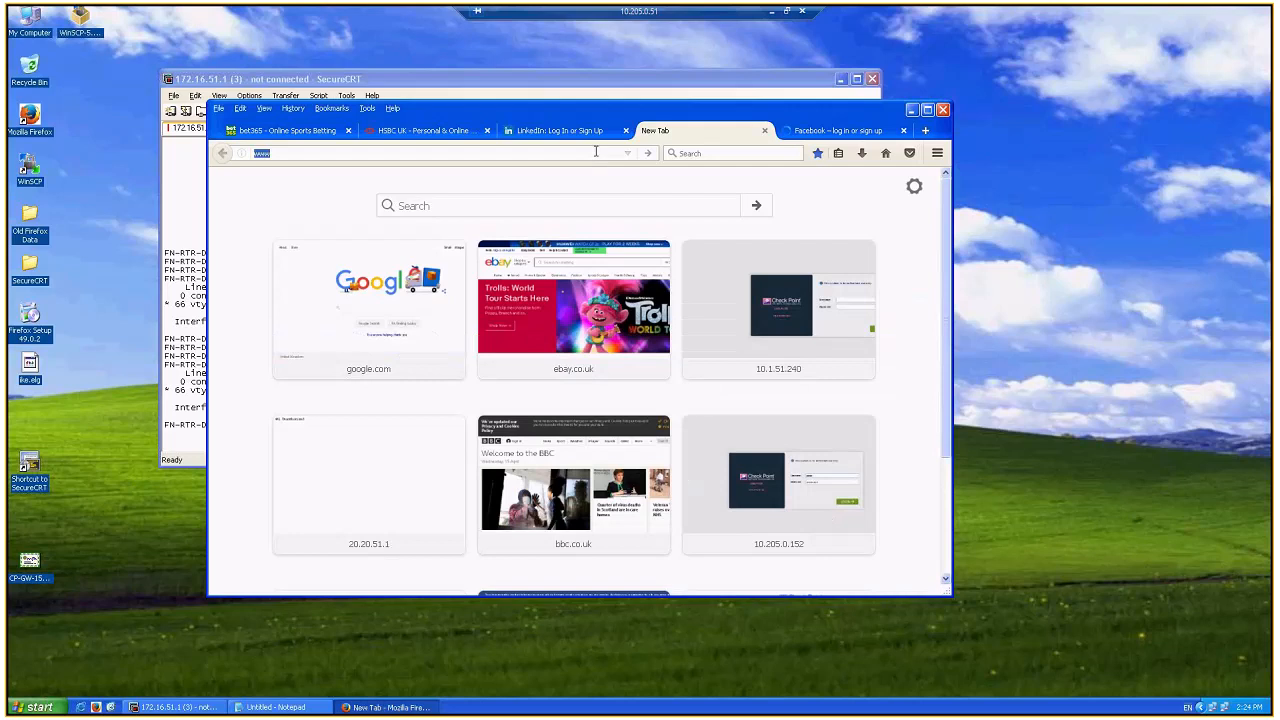
{"action": "left_click", "coordinate": [596, 153]}
{"action": "type", "text": "www."}
{"action": "key", "text": "BackSpace"}
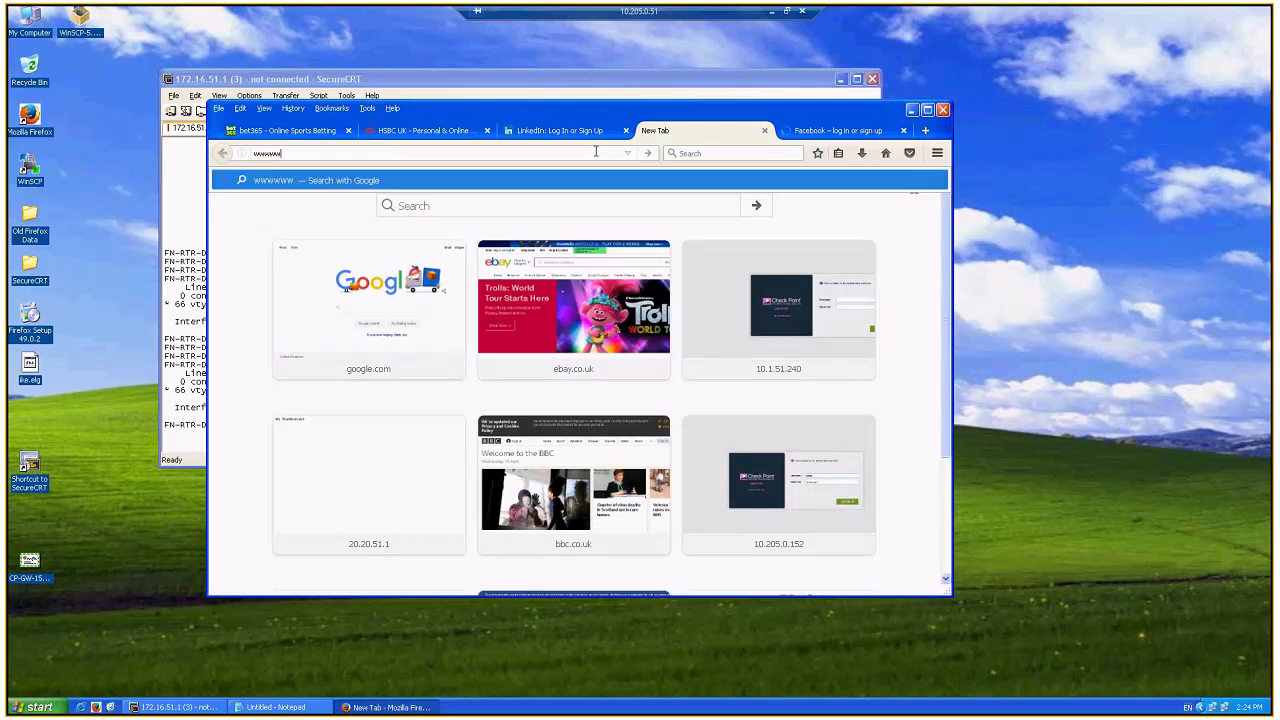
{"action": "key", "text": "BackSpace"}
{"action": "key", "text": "BackSpace"}
{"action": "key", "text": "BackSpace"}
{"action": "key", "text": "BackSpace"}
{"action": "type", "text": "."}
{"action": "key", "text": "BackSpace"}
{"action": "type", "text": "w.twitter.com/"}
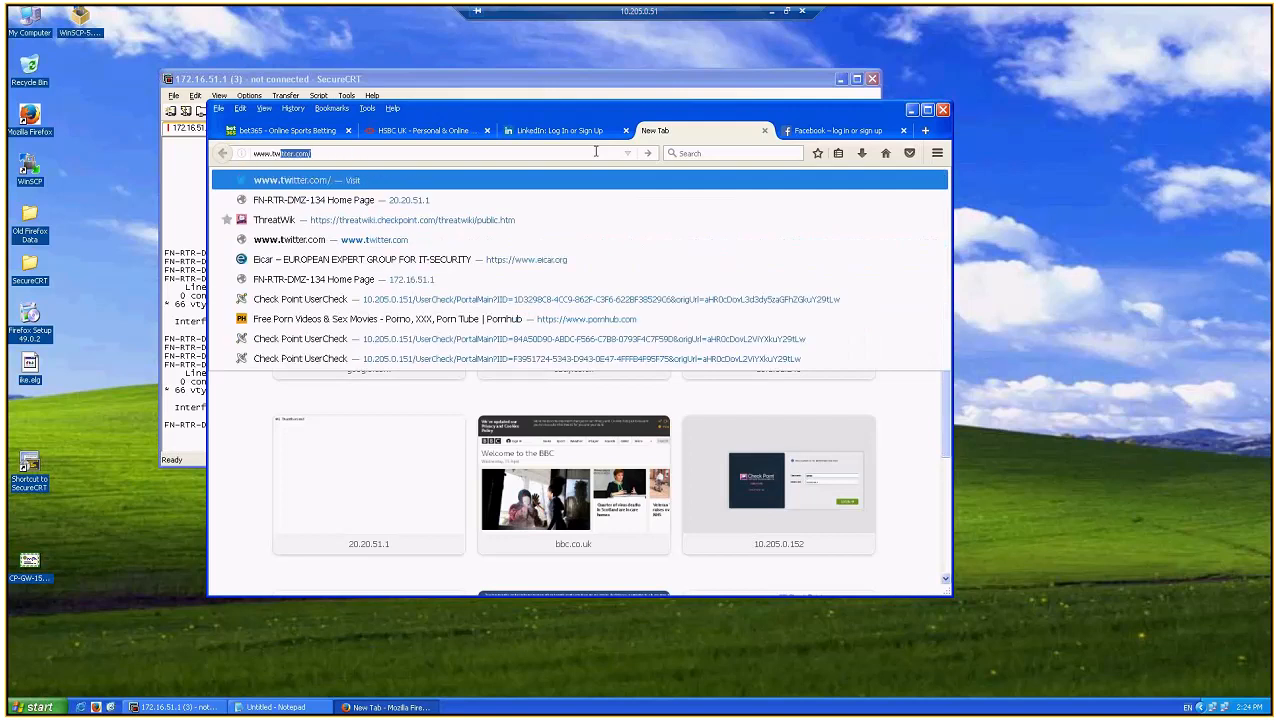
{"action": "key", "text": "Return"}
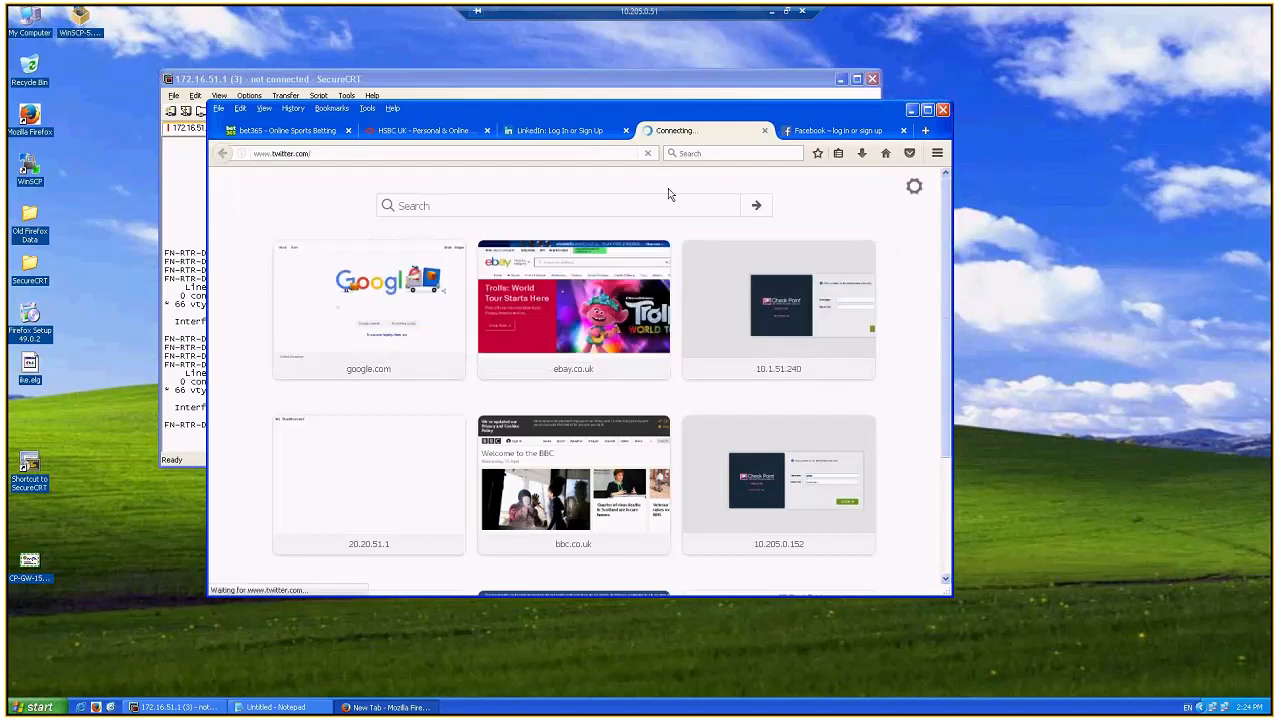
{"action": "left_click", "coordinate": [562, 131]}
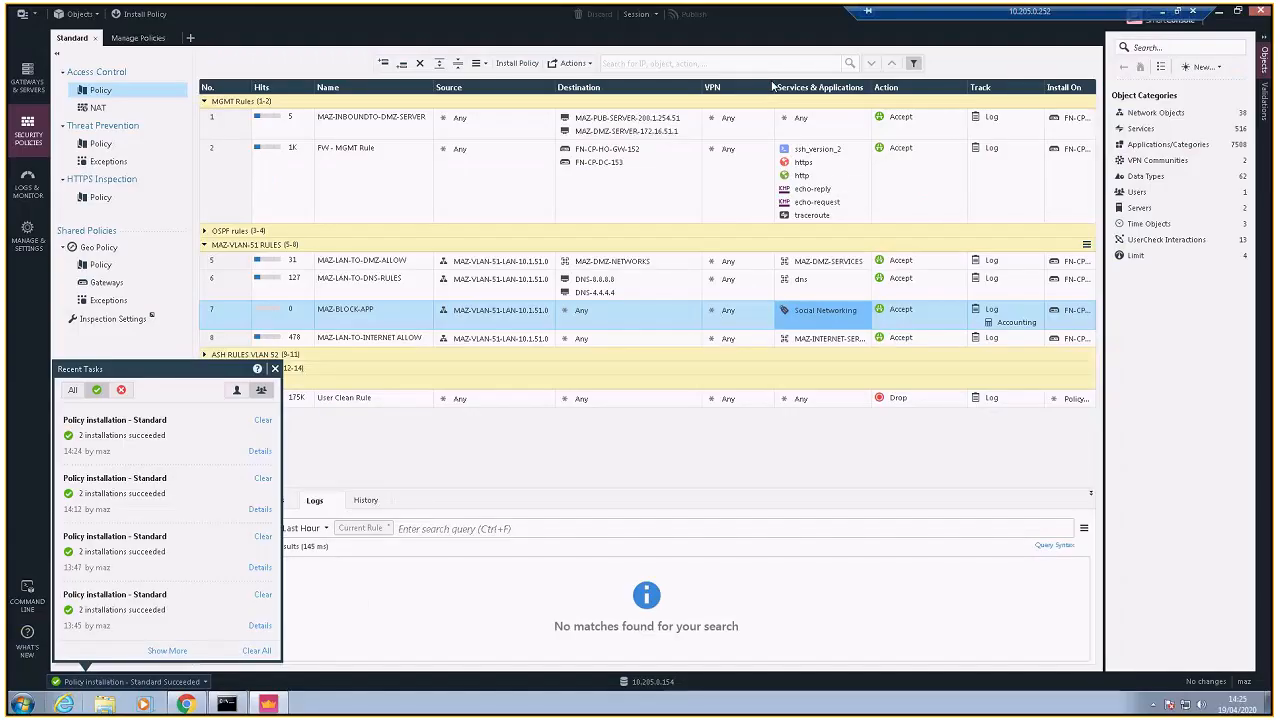
- In SmartConsole, change the action of rule MAZ-BLOCK-APP to Drop and collapse the object list to widen the rule table
{"action": "left_click", "coordinate": [400, 451]}
{"action": "left_click", "coordinate": [709, 316]}
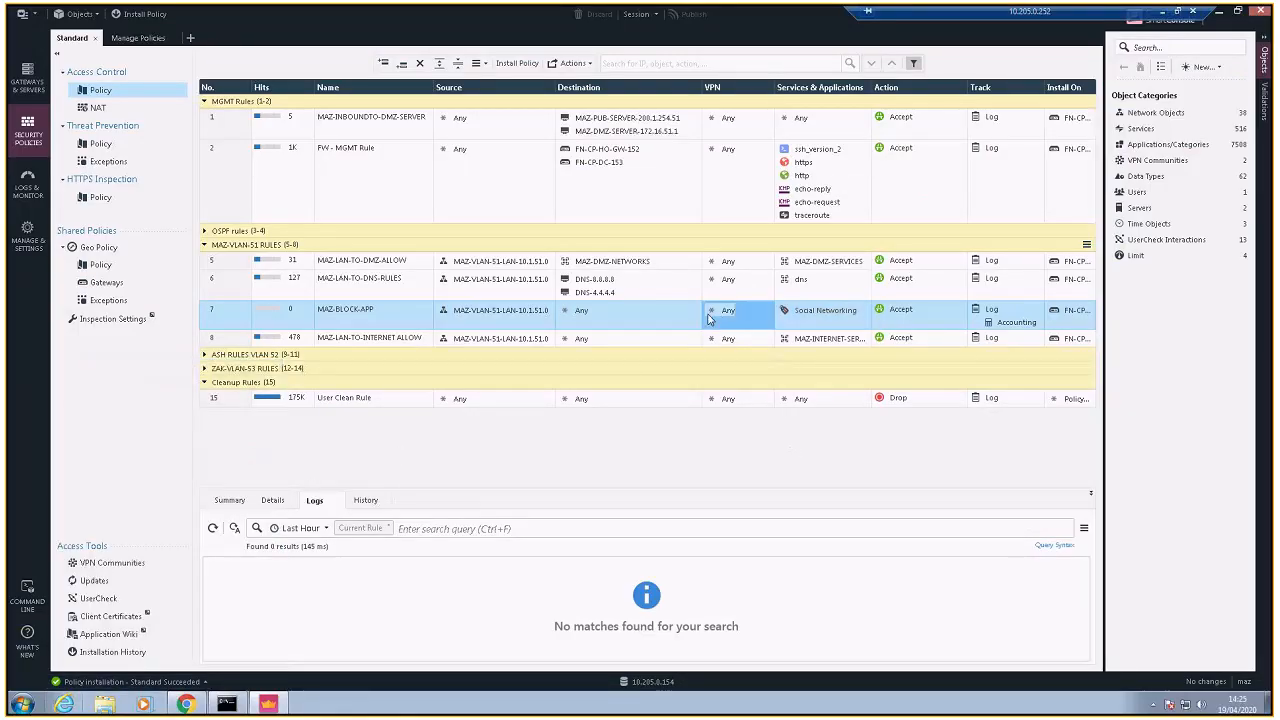
{"action": "left_click", "coordinate": [961, 309]}
{"action": "mouse_move", "coordinate": [1035, 334]}
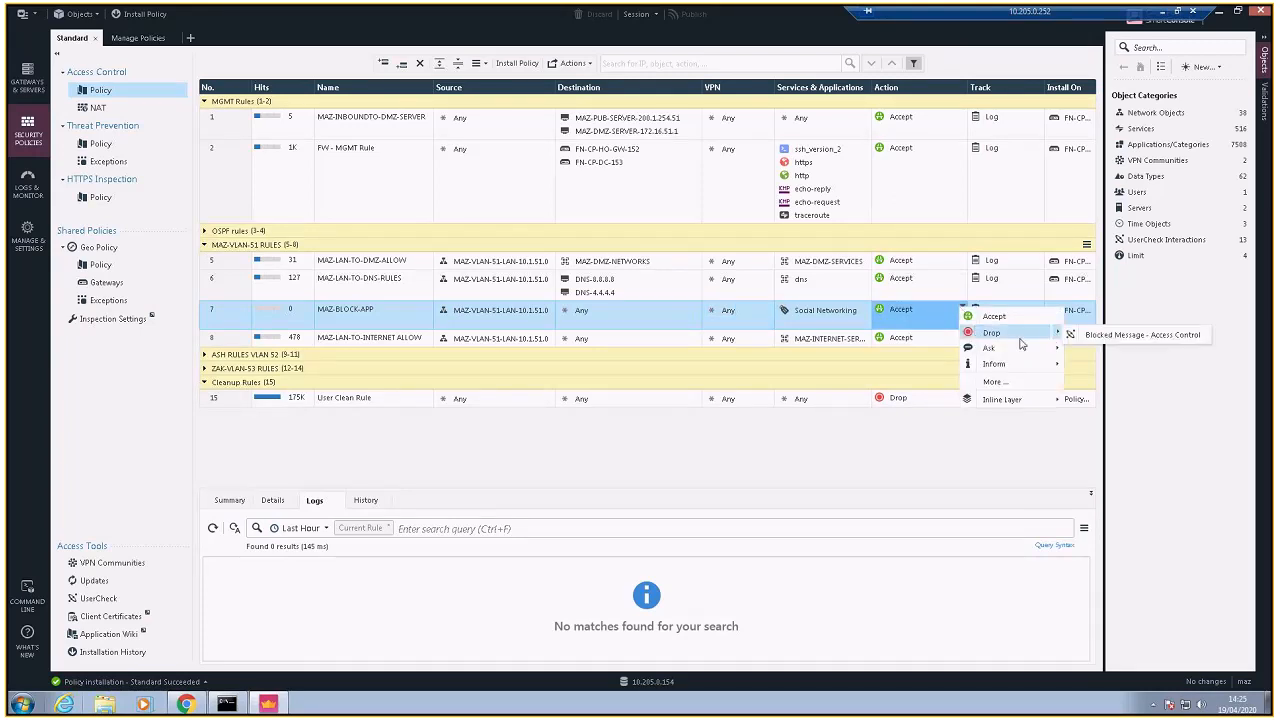
{"action": "left_click", "coordinate": [1043, 335]}
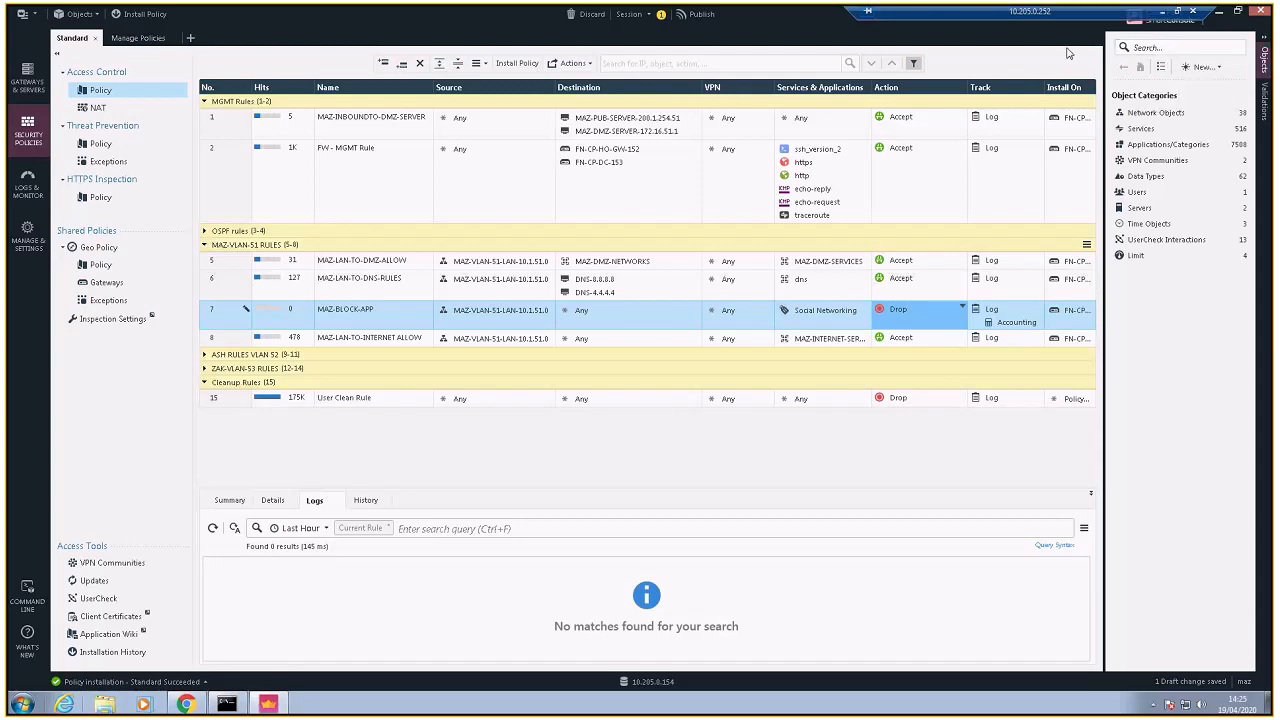
{"action": "left_click", "coordinate": [1264, 50]}
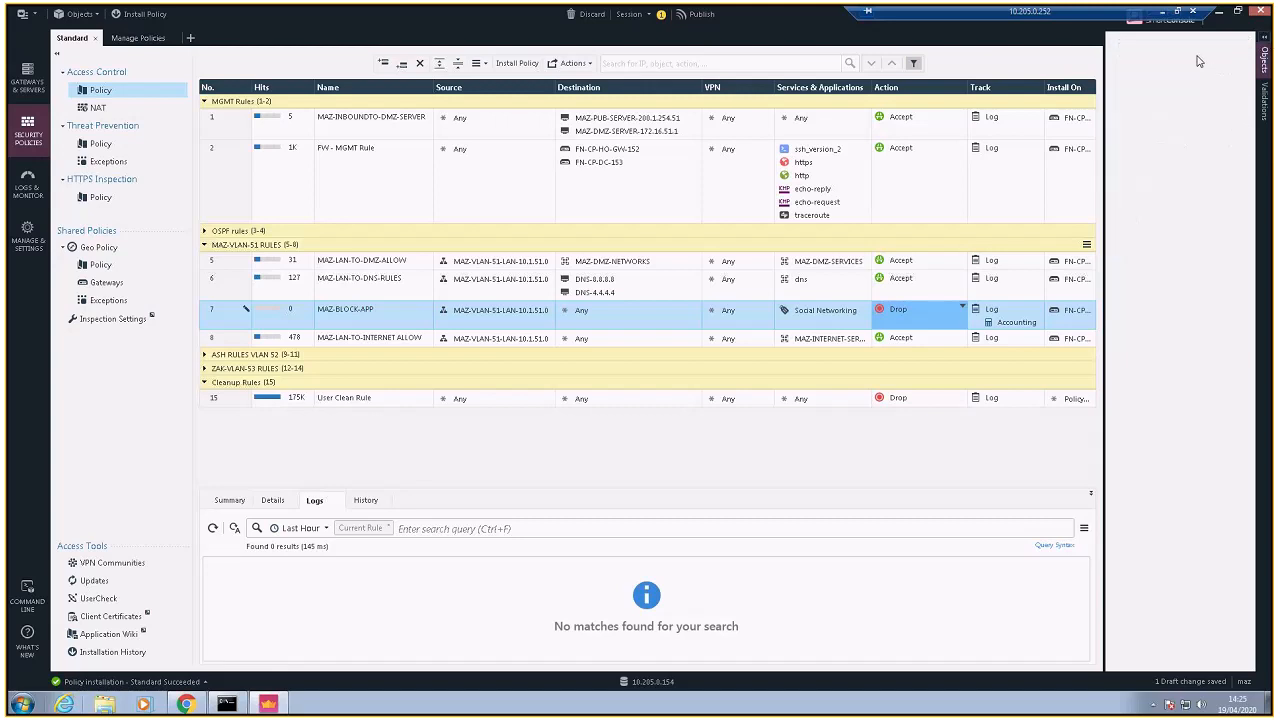
- Publish the action change of MAZ-BLOCK-APP and install the Standard policy again
{"action": "mouse_move", "coordinate": [828, 320]}
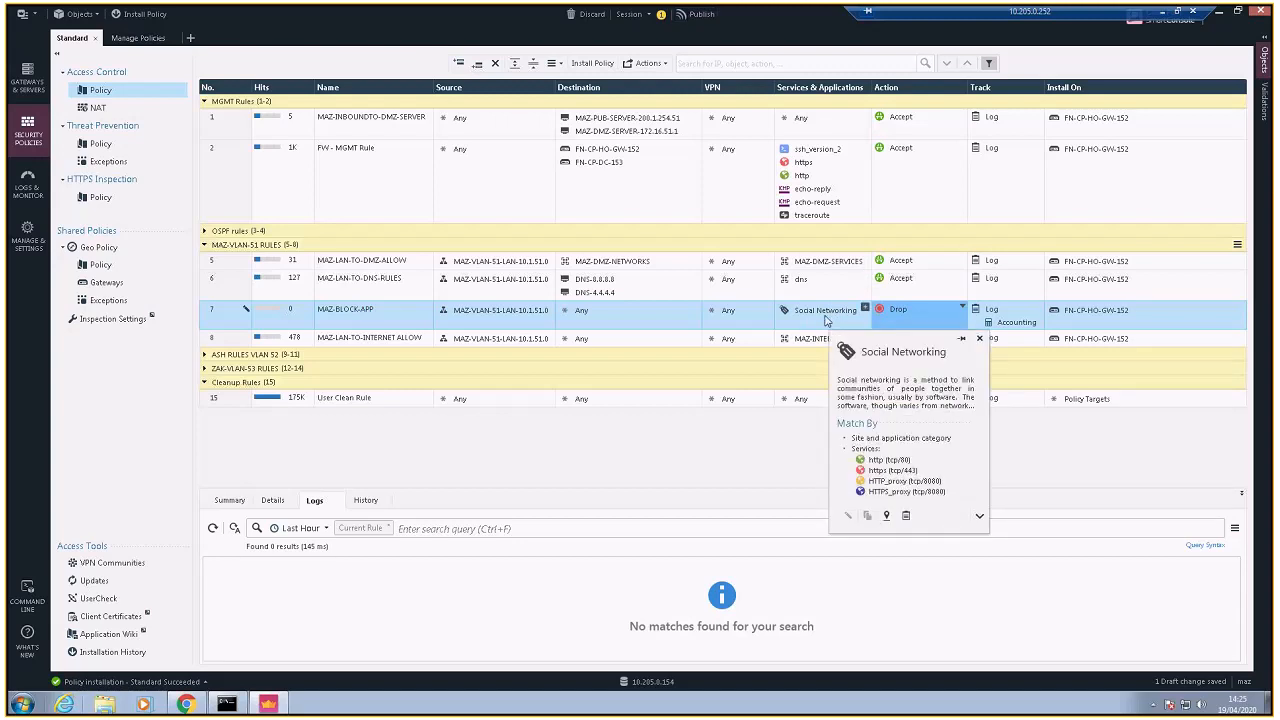
{"action": "left_click", "coordinate": [697, 14]}
{"action": "left_click", "coordinate": [702, 442]}
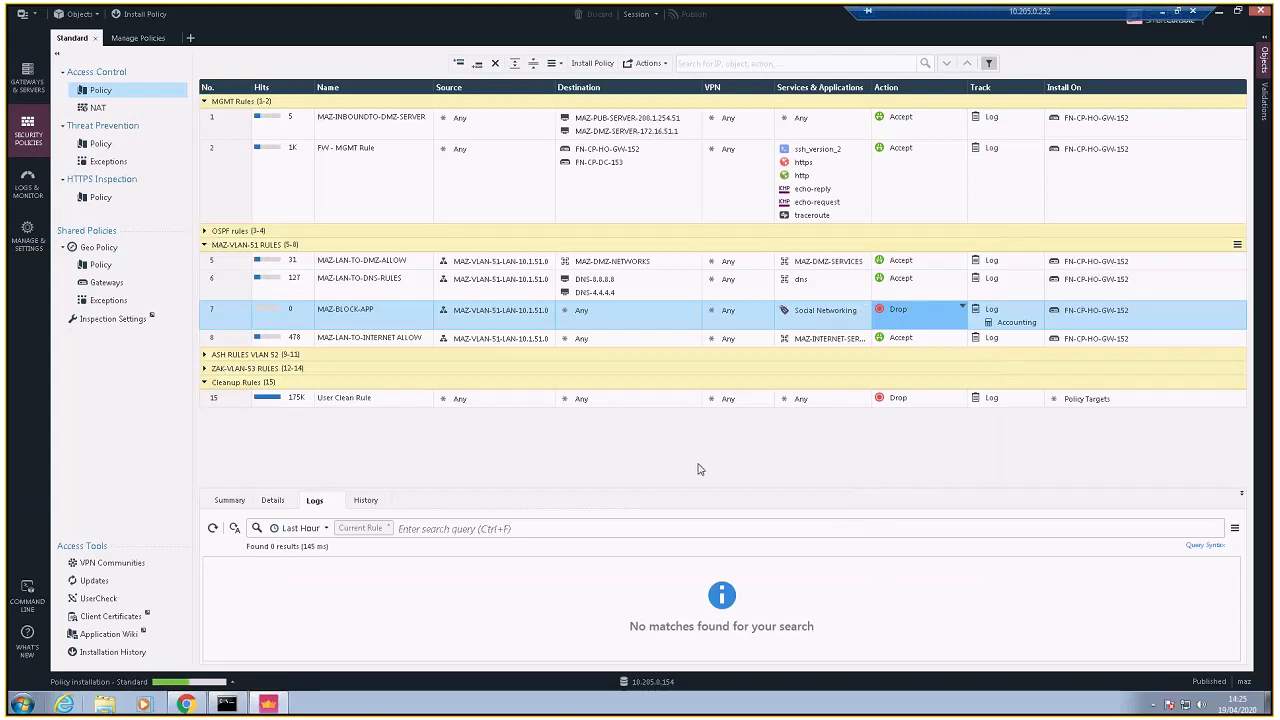
- Compare the services and logs of MAZ-BLOCK-APP with those of MAZ-LAN-TO-INTERNET ALLOW below it
{"action": "left_click", "coordinate": [505, 339]}
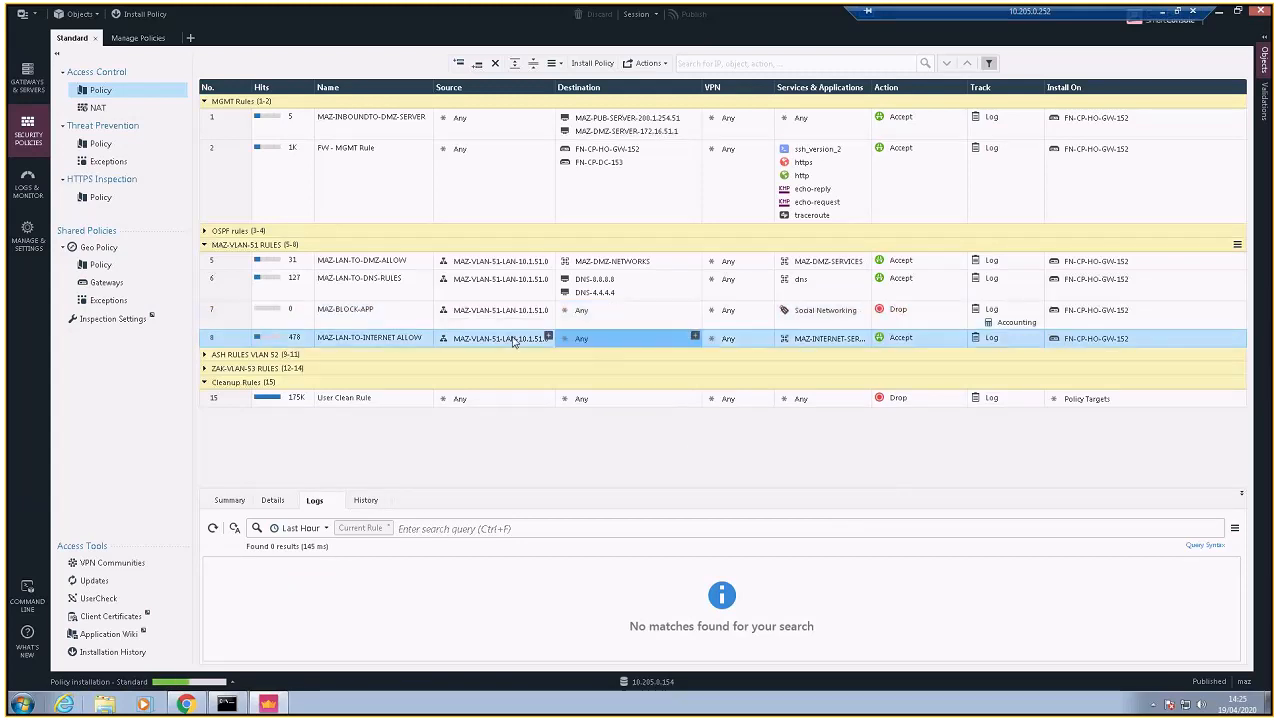
{"action": "left_click", "coordinate": [525, 325]}
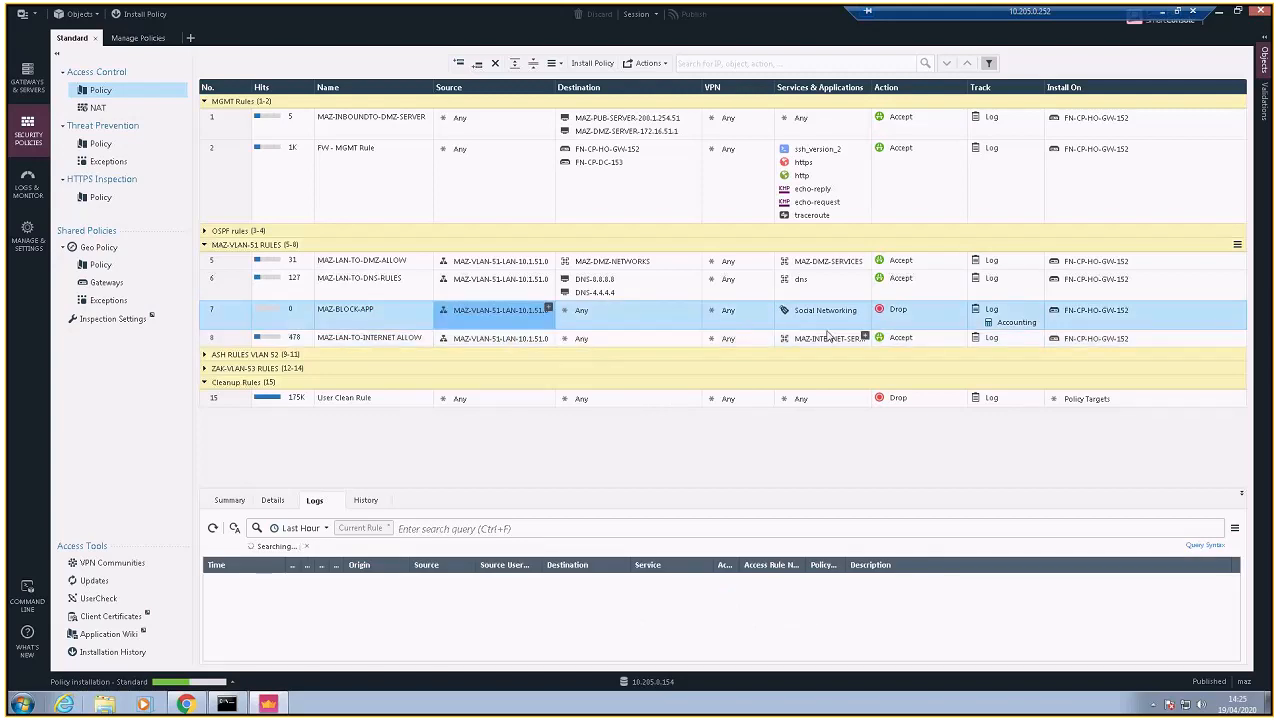
{"action": "left_click", "coordinate": [772, 340]}
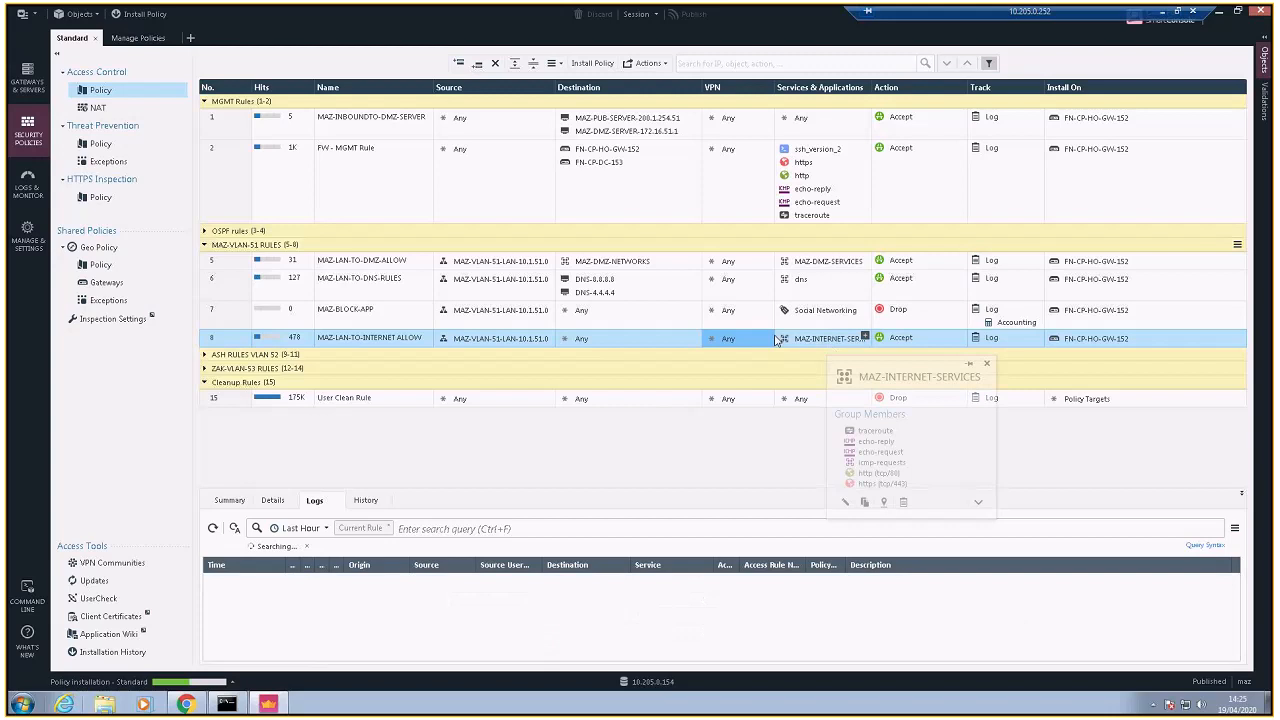
{"action": "left_click", "coordinate": [675, 320]}
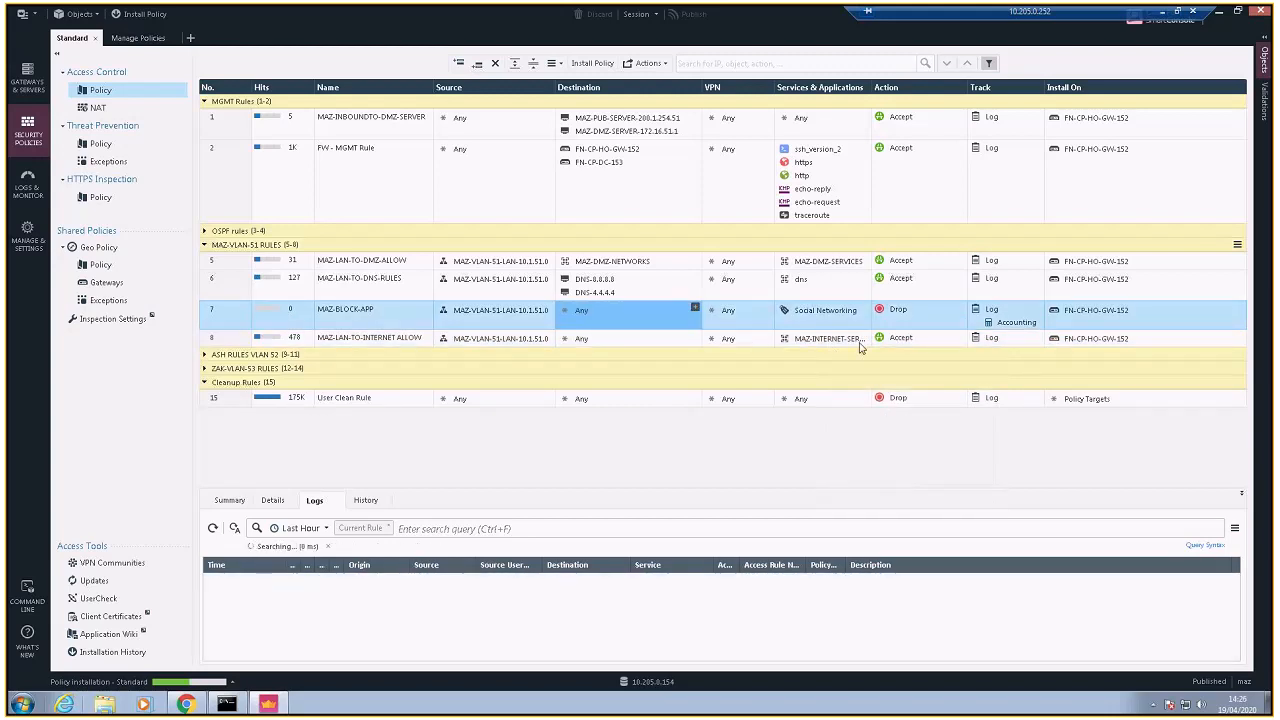
{"action": "mouse_move", "coordinate": [859, 346]}
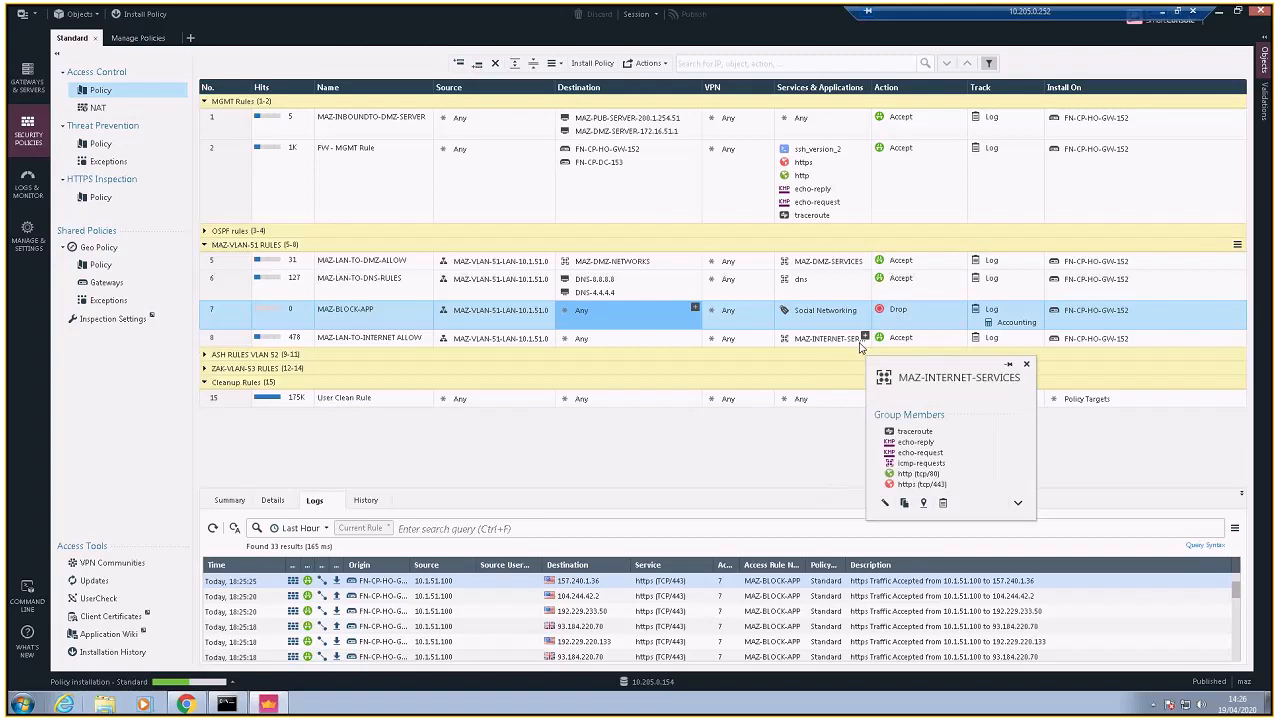
{"action": "left_click", "coordinate": [695, 343]}
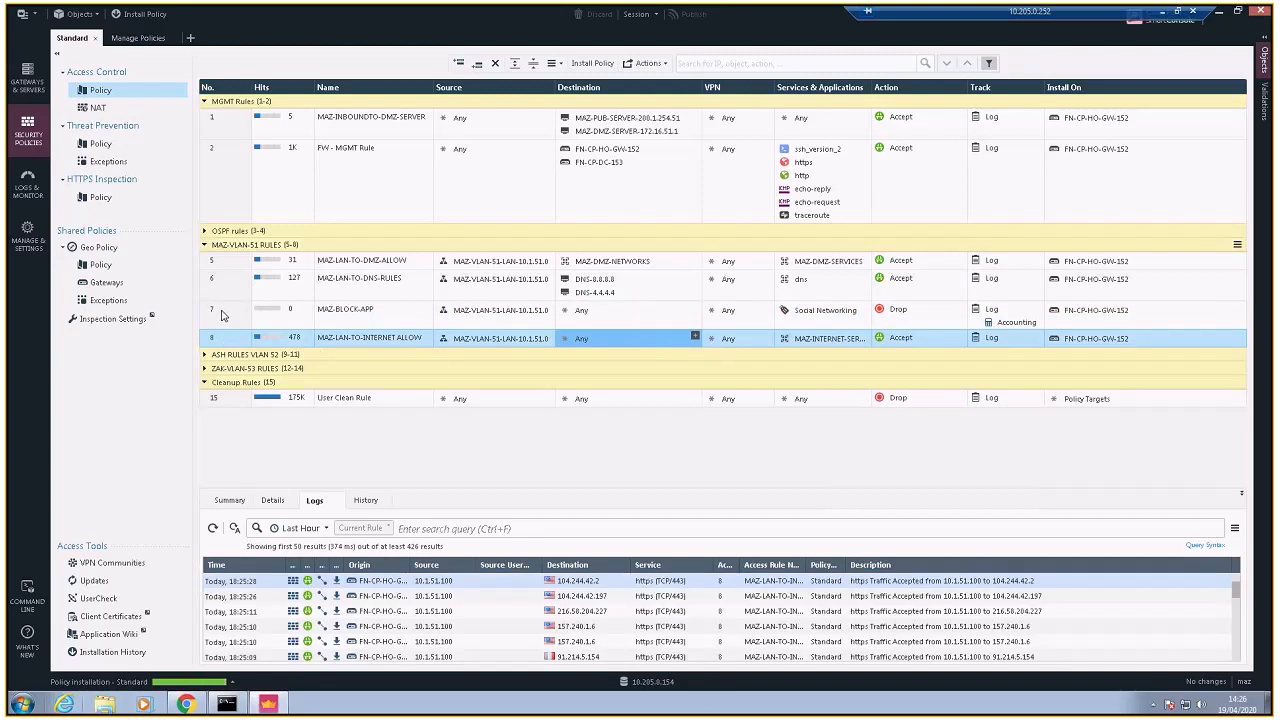
{"action": "left_click", "coordinate": [746, 310]}
{"action": "left_click", "coordinate": [843, 343]}
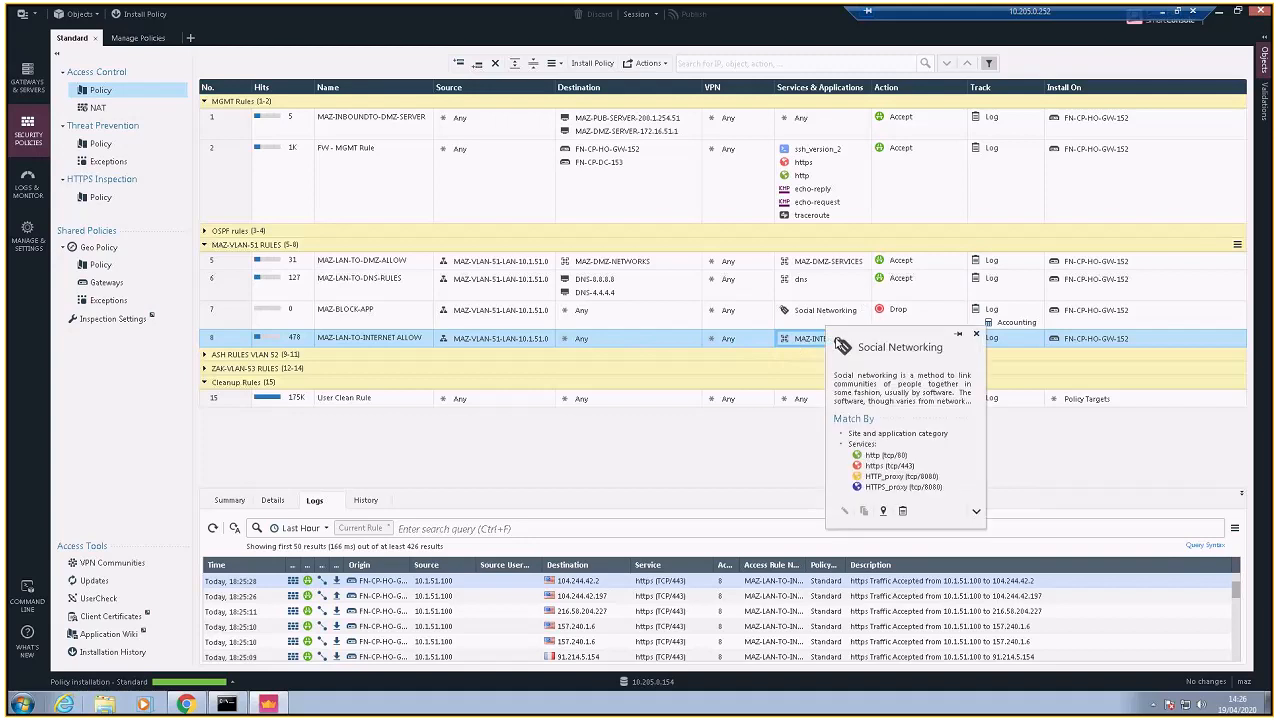
{"action": "left_click", "coordinate": [811, 314]}
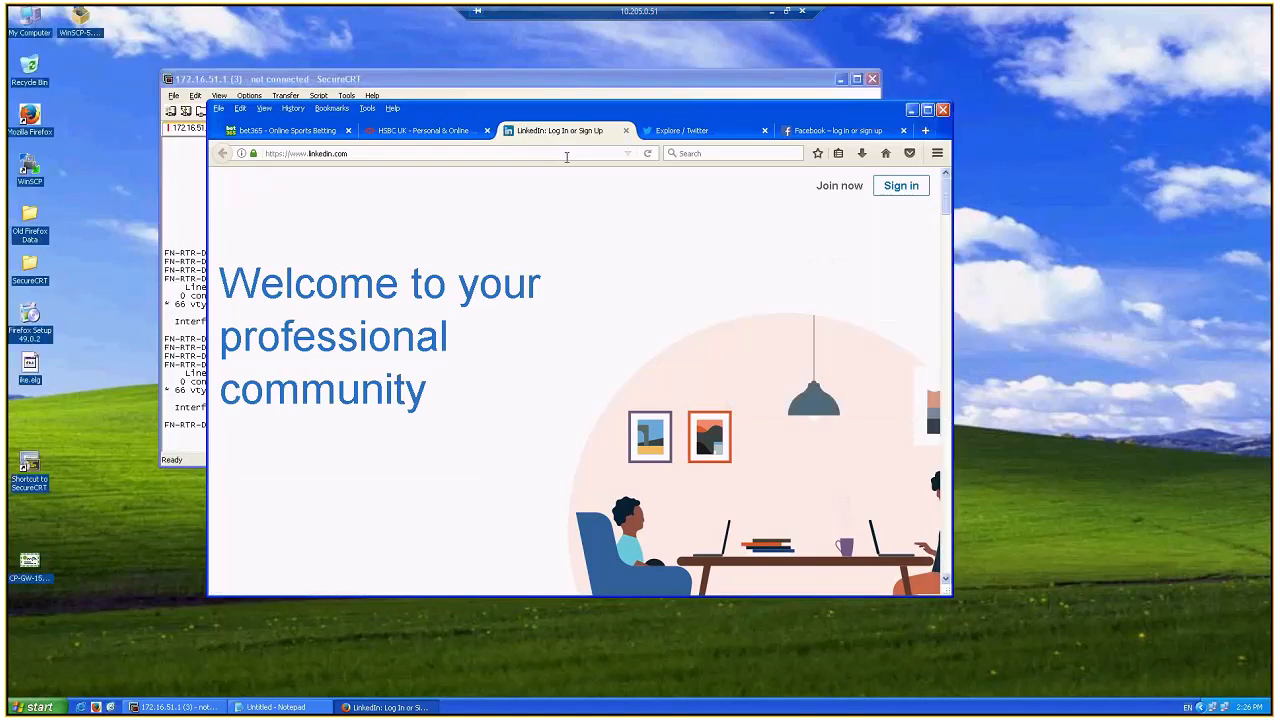
- Close the LinkedIn, Twitter and Facebook tabs in Firefox on the client machine
{"action": "left_click", "coordinate": [627, 131]}
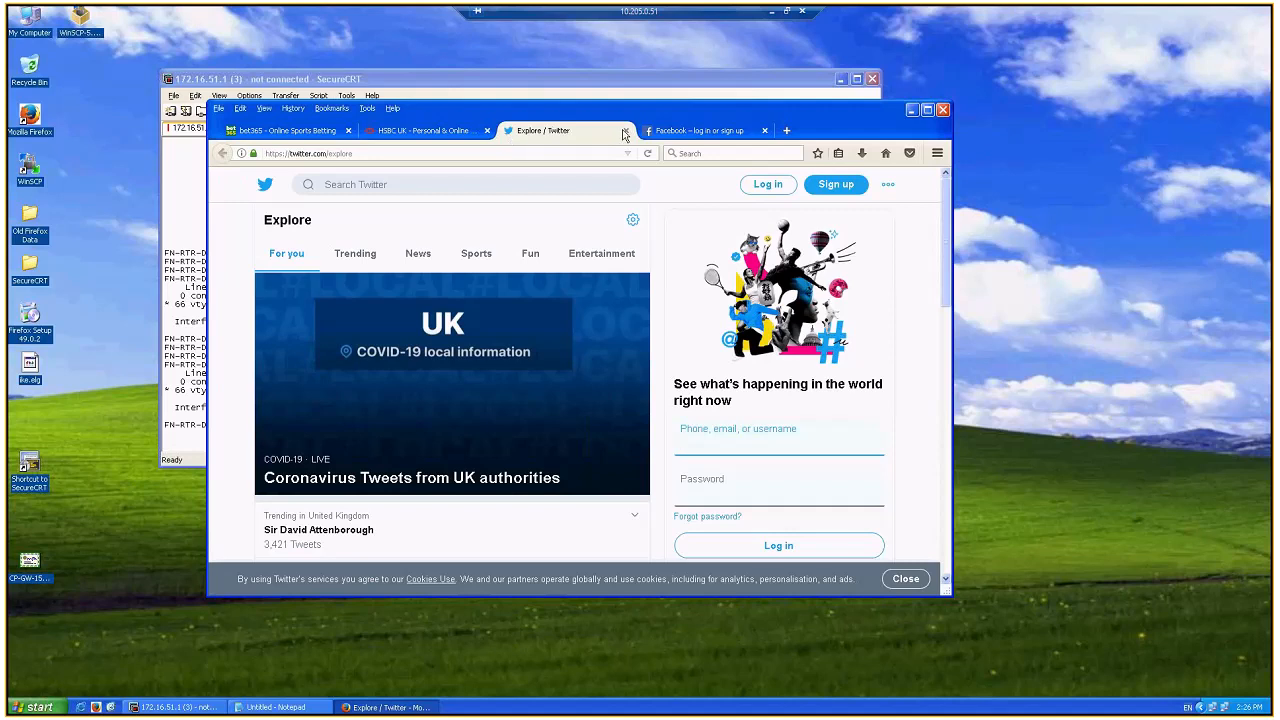
{"action": "left_click", "coordinate": [625, 131]}
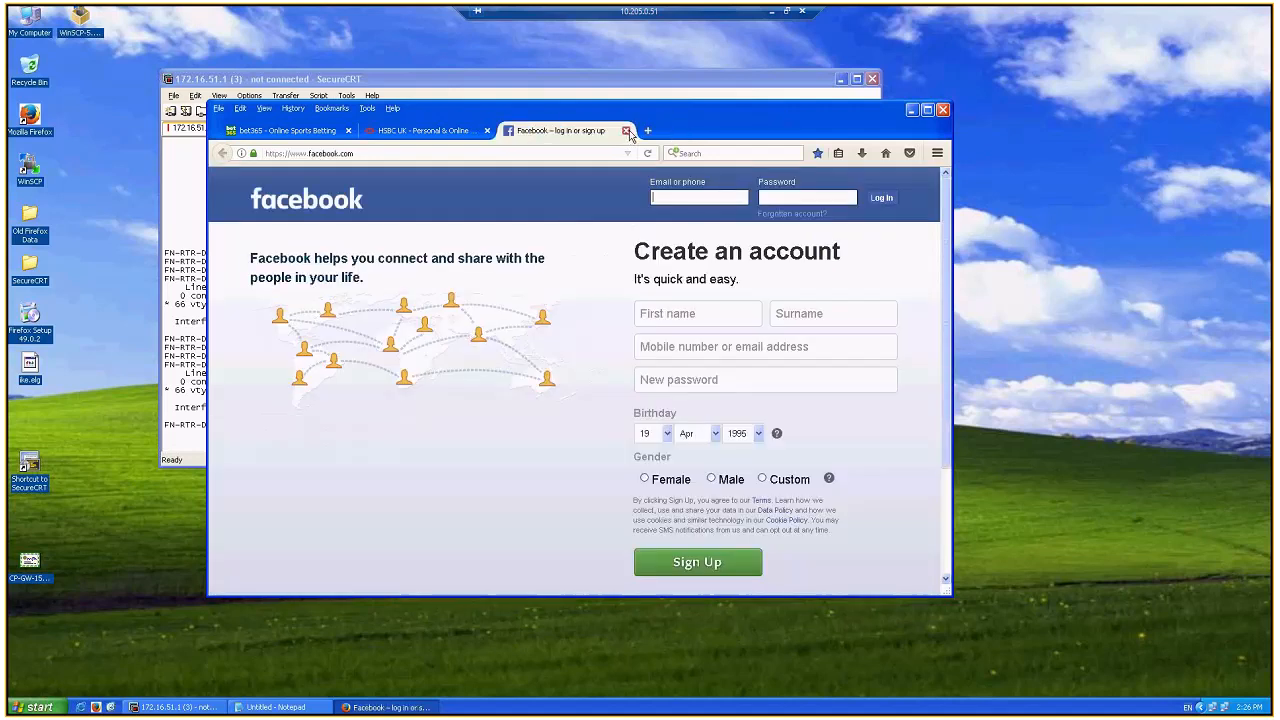
{"action": "left_click", "coordinate": [626, 131]}
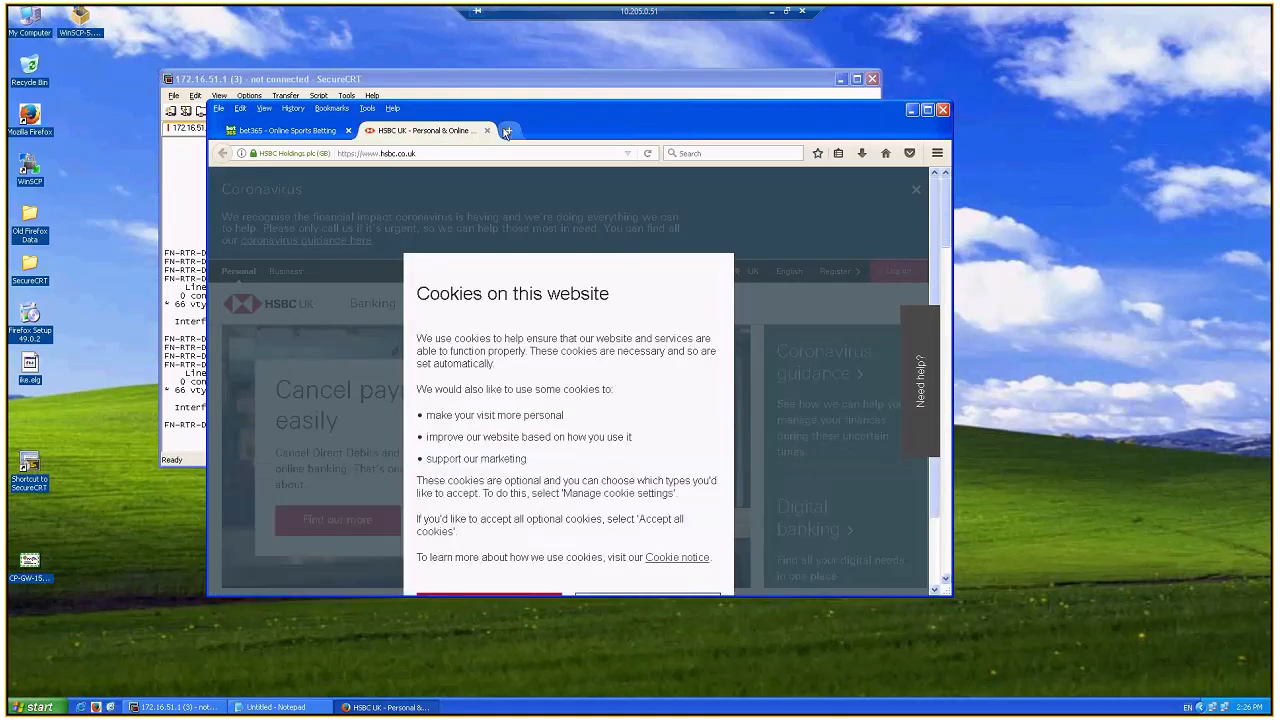
{"action": "left_click", "coordinate": [507, 131]}
{"action": "type", "text": "ww.fa"}
{"action": "key", "text": "BackSpace"}
{"action": "key", "text": "BackSpace"}
{"action": "key", "text": "BackSpace"}
{"action": "key", "text": "BackSpace"}
{"action": "key", "text": "BackSpace"}
{"action": "type", "text": "www.facebook.com/"}
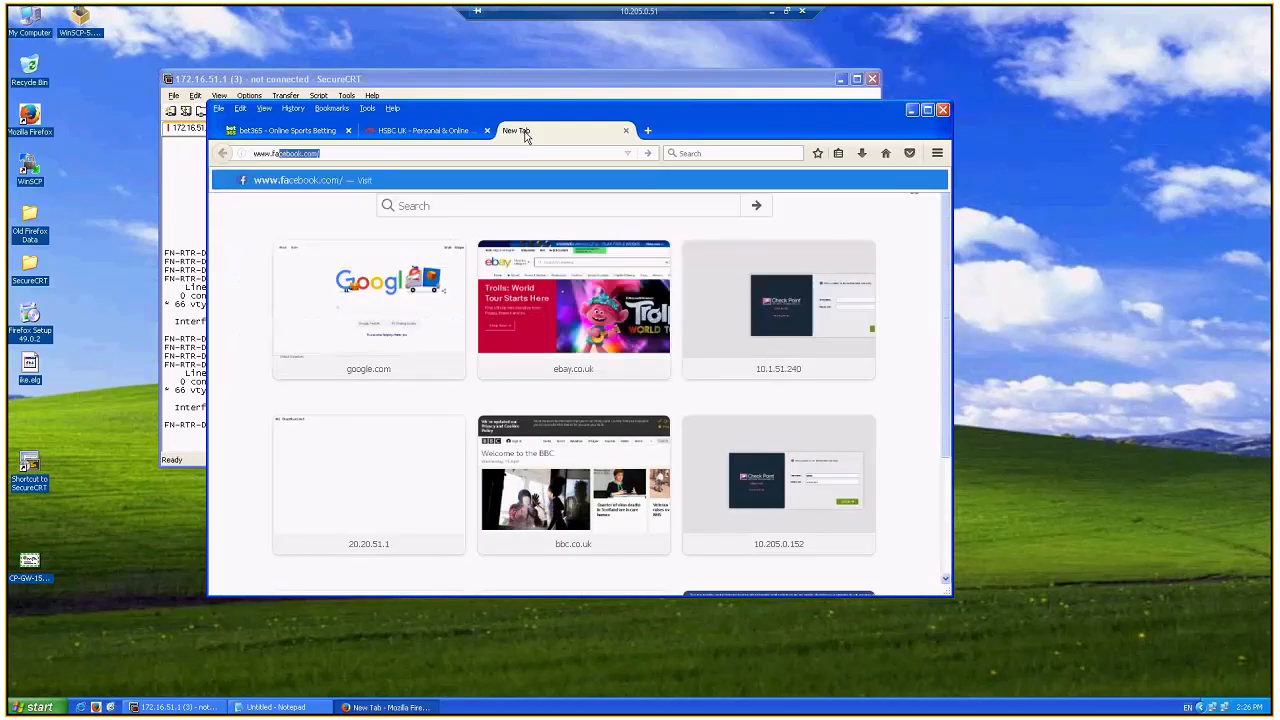
{"action": "key", "text": "Return"}
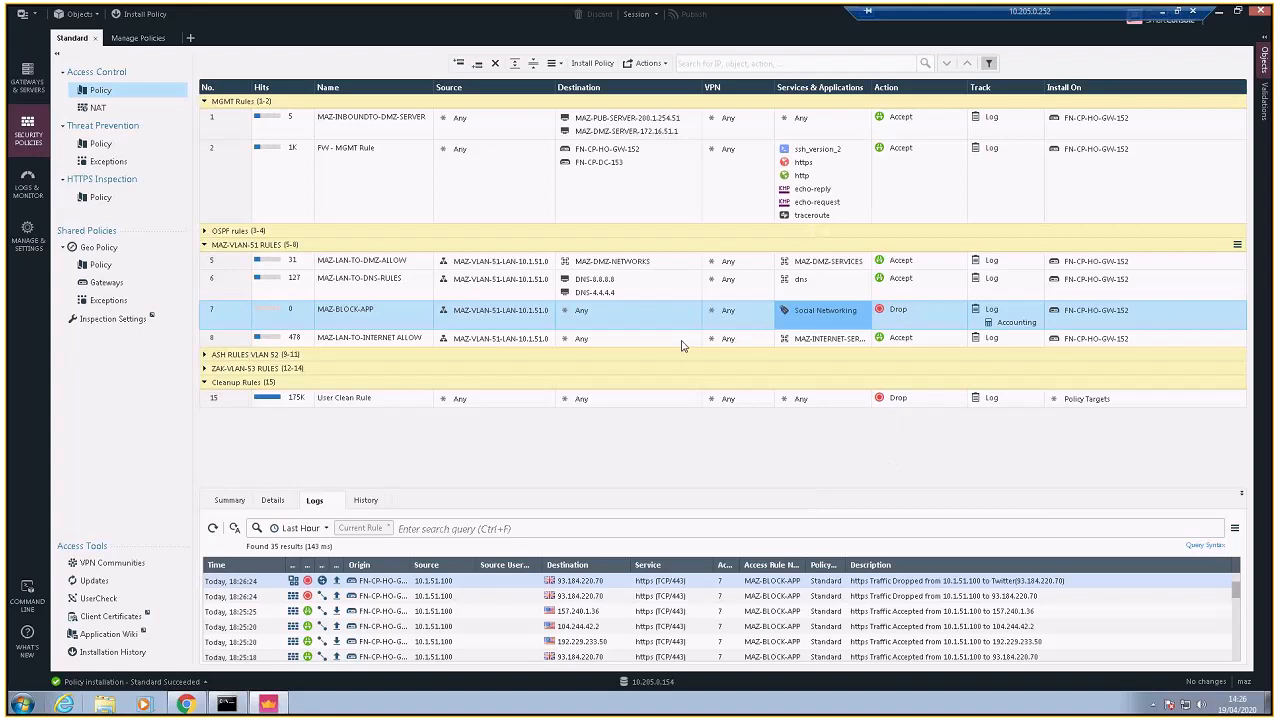
- Check the logs and hit count of the MAZ-BLOCK-APP rule, using its Hit Count options
{"action": "left_click", "coordinate": [375, 322]}
{"action": "left_click", "coordinate": [264, 327]}
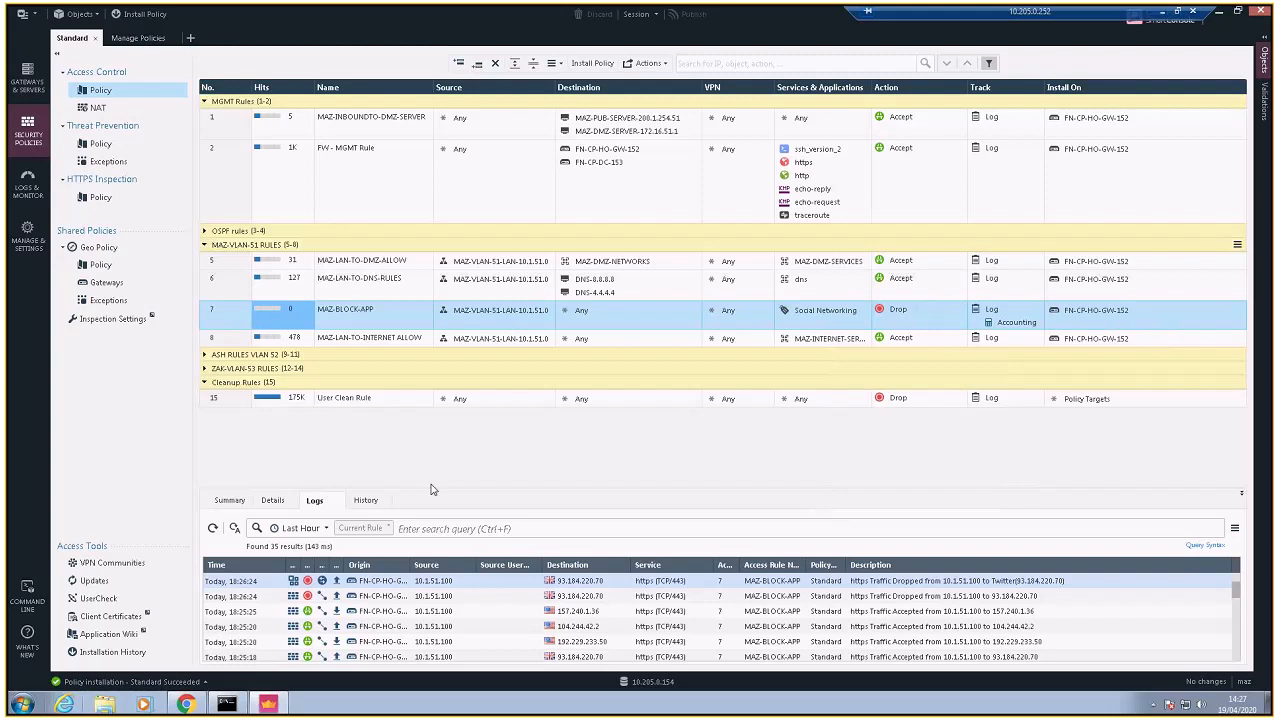
{"action": "left_click", "coordinate": [268, 355]}
{"action": "left_click", "coordinate": [263, 341]}
{"action": "left_click", "coordinate": [249, 316]}
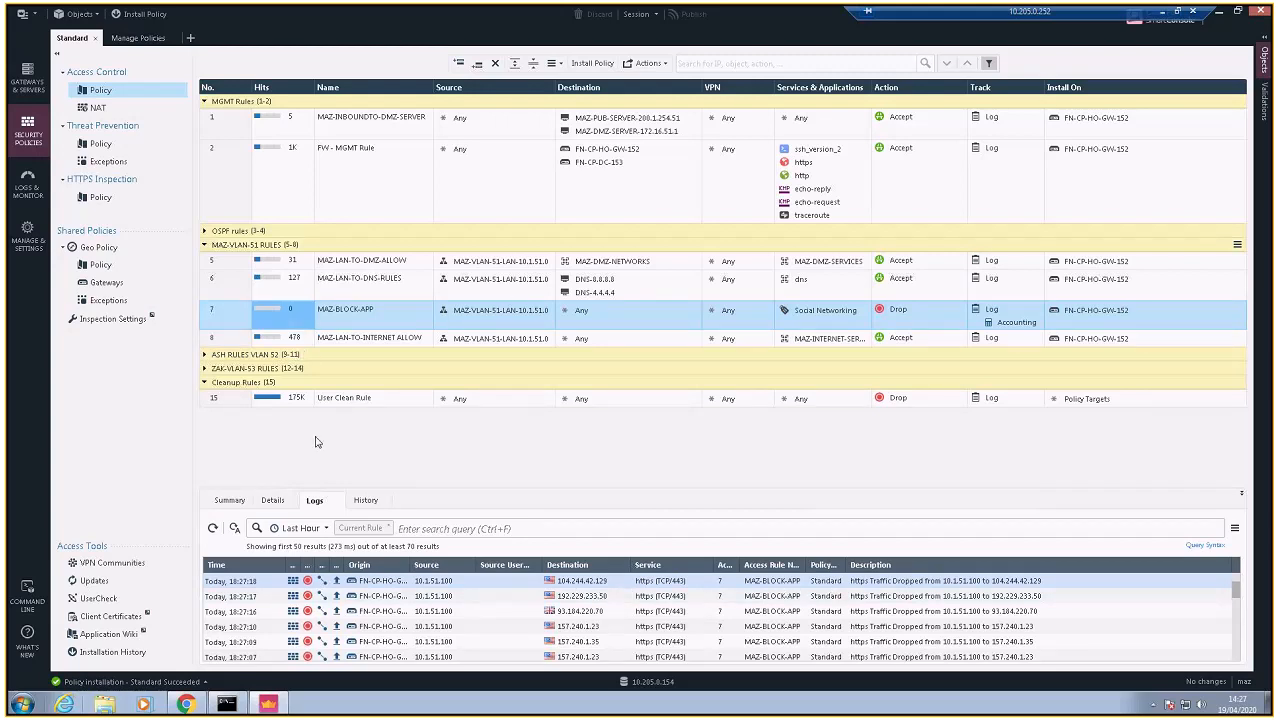
{"action": "right_click", "coordinate": [246, 320]}
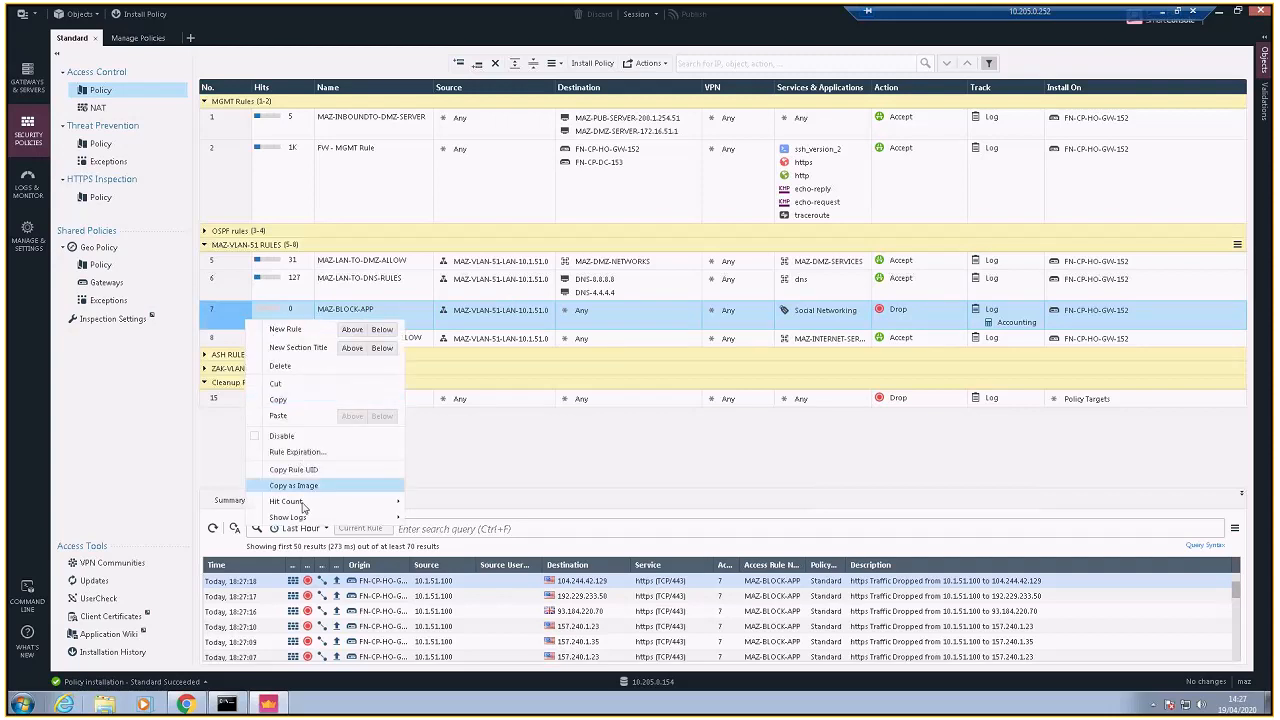
{"action": "mouse_move", "coordinate": [303, 503]}
{"action": "left_click", "coordinate": [432, 504]}
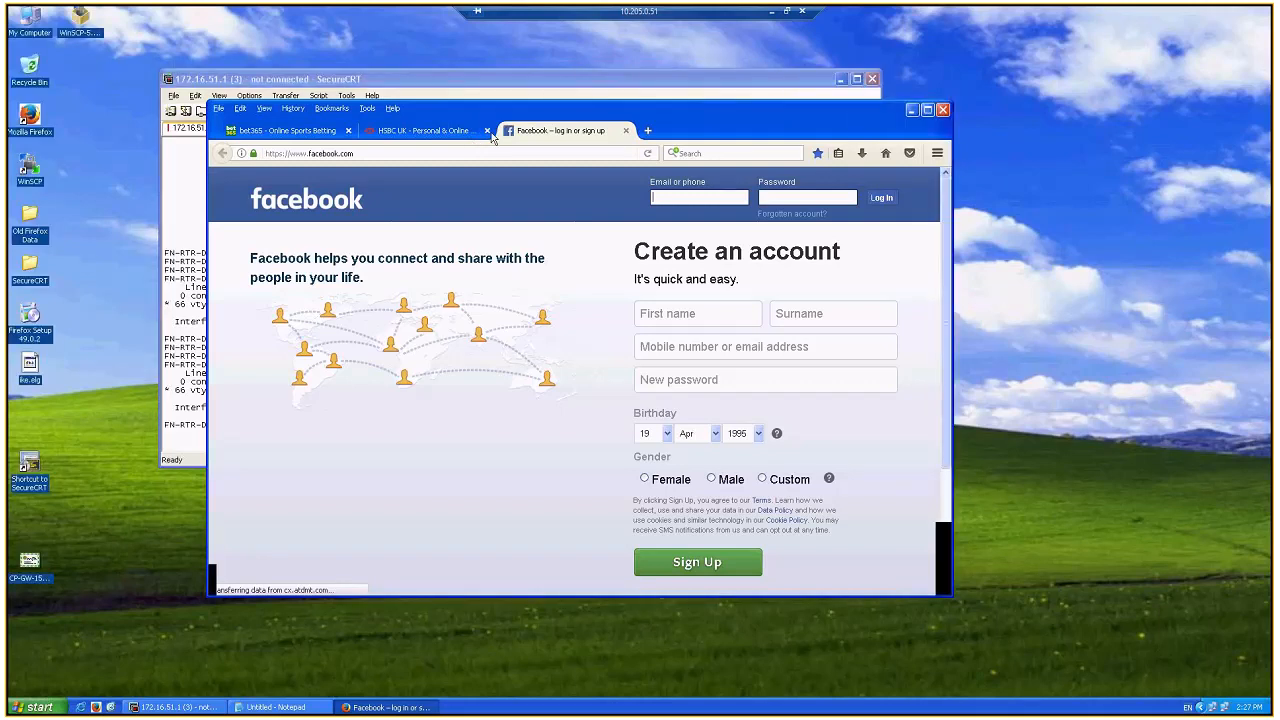
{"action": "left_click", "coordinate": [487, 131]}
{"action": "left_click", "coordinate": [487, 131]}
{"action": "left_click", "coordinate": [372, 132]}
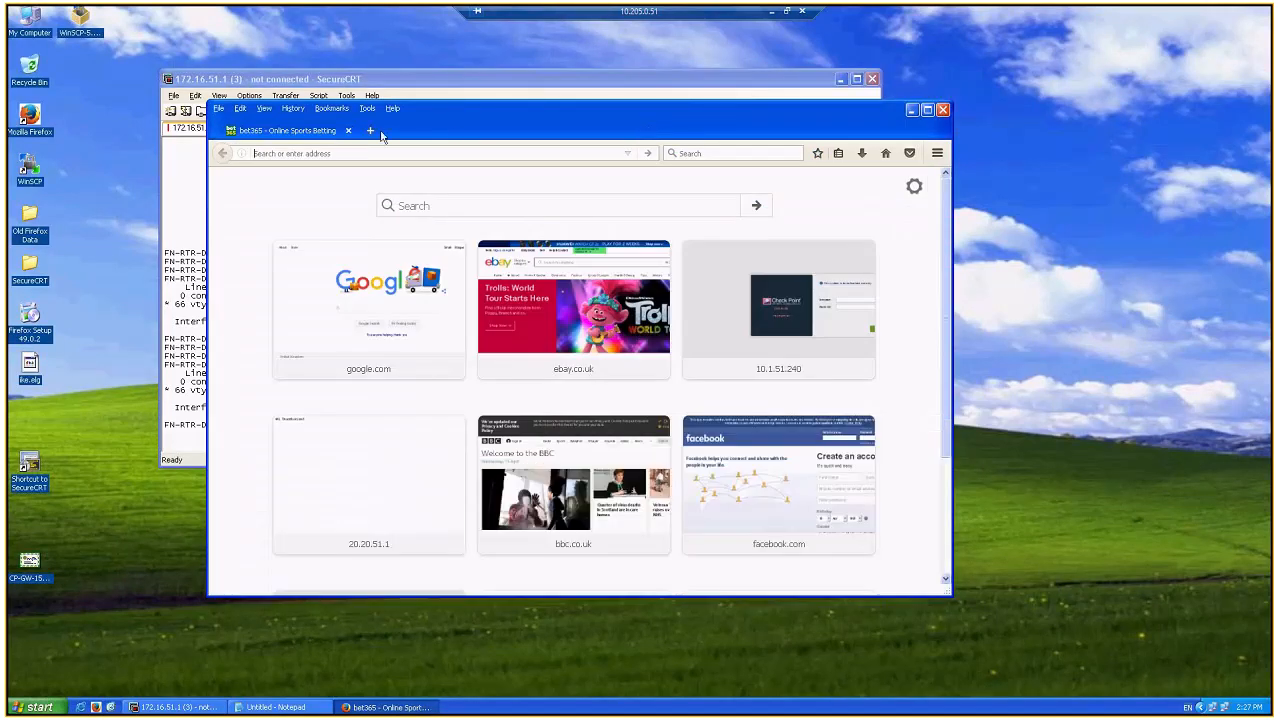
{"action": "left_click", "coordinate": [410, 152]}
{"action": "type", "text": "www."}
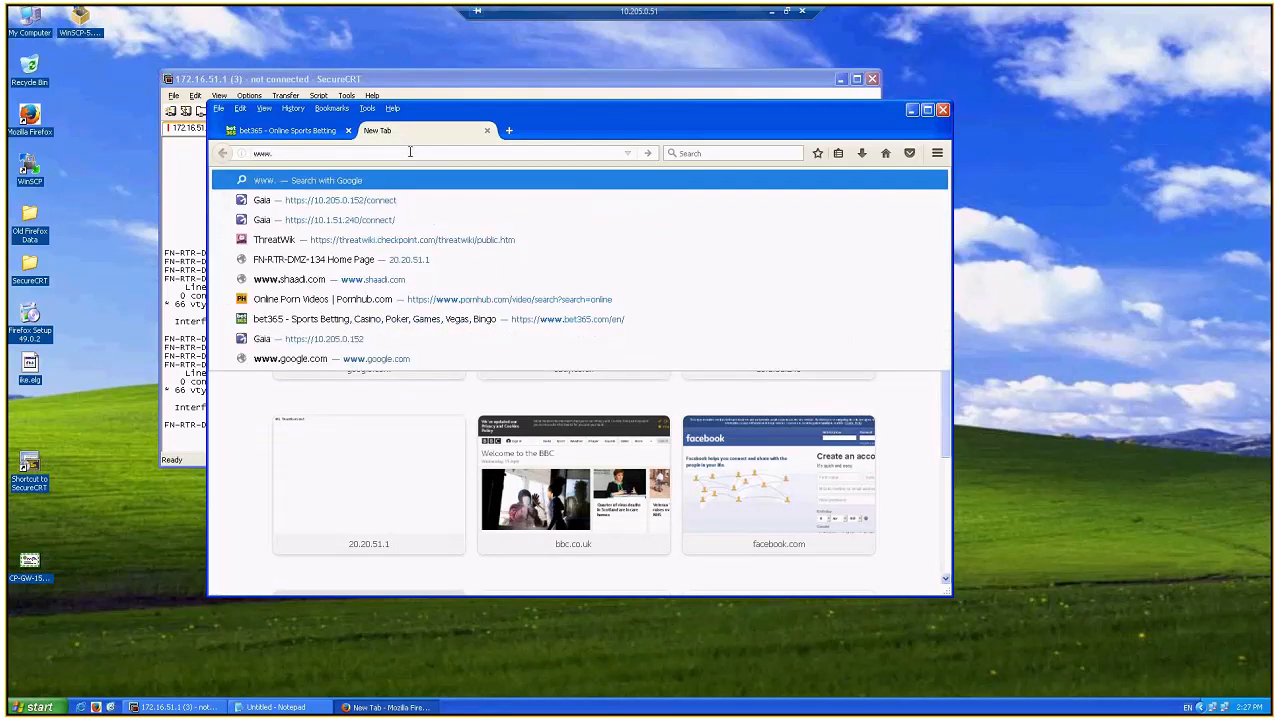
{"action": "type", "text": "linkedin.com"}
{"action": "key", "text": "Return"}
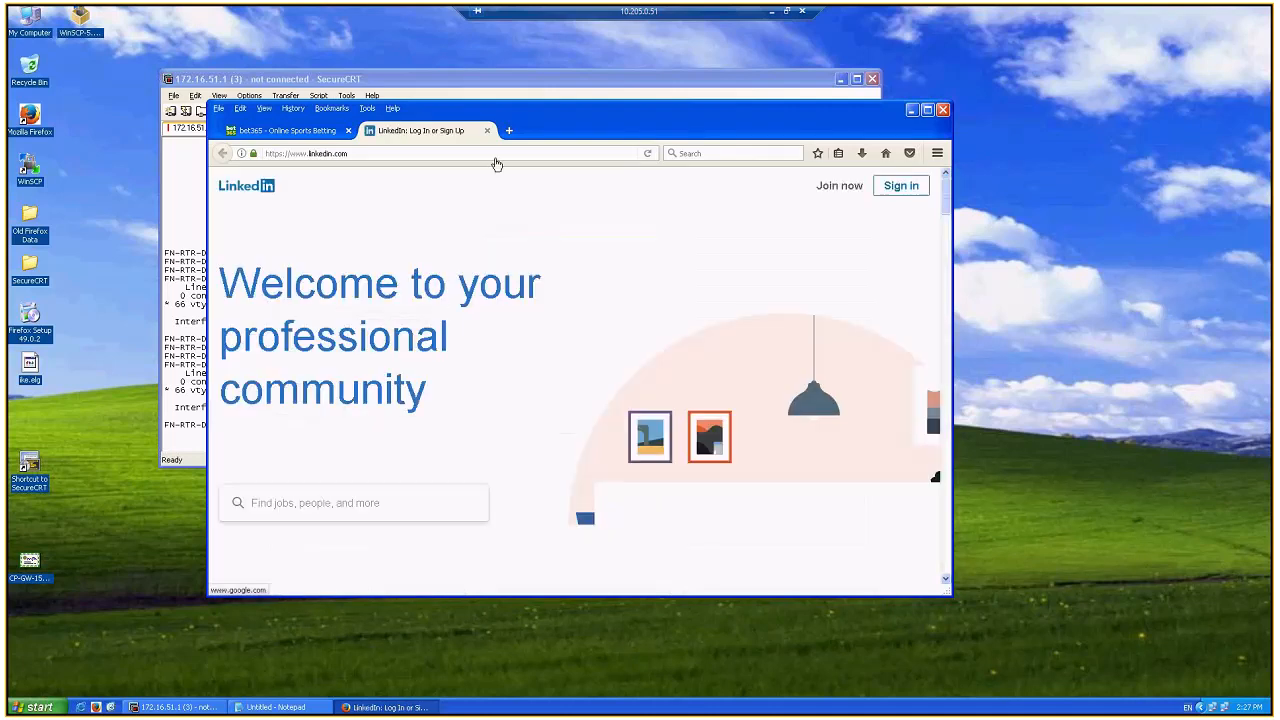
{"action": "left_click", "coordinate": [510, 130]}
{"action": "type", "text": "www."}
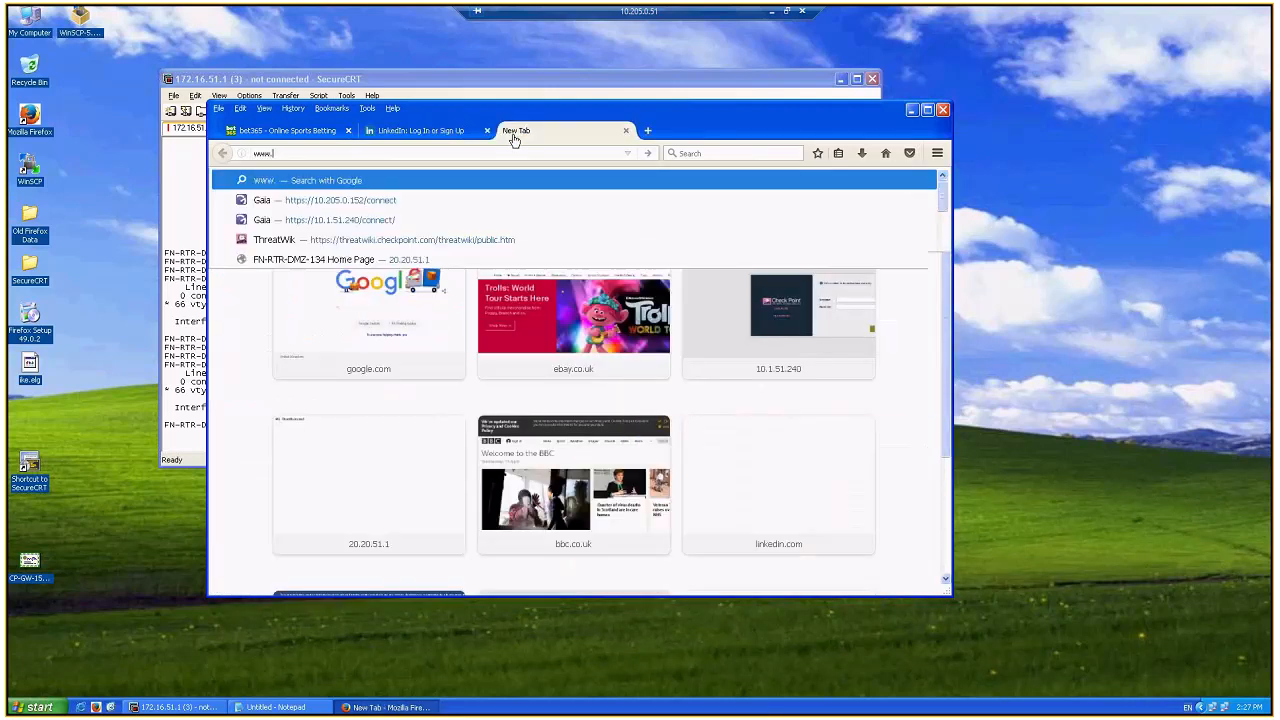
{"action": "type", "text": "f"}
{"action": "key", "text": "Return"}
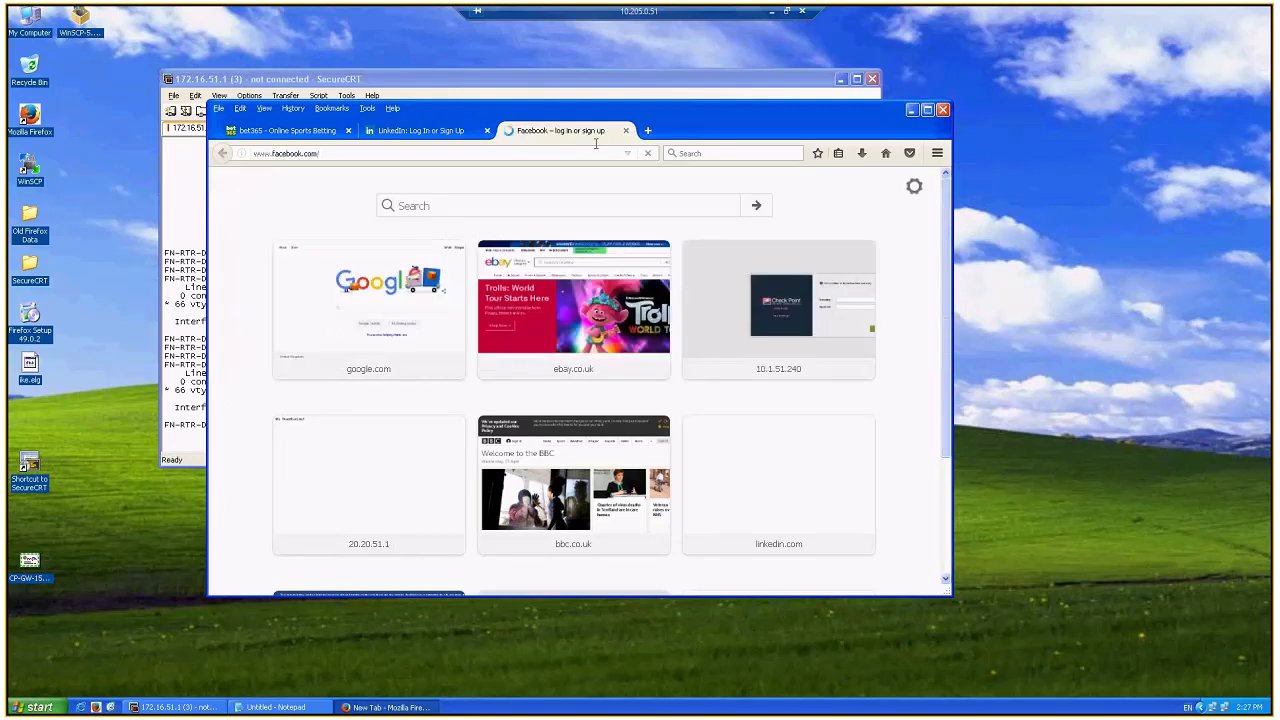
{"action": "left_click", "coordinate": [658, 132]}
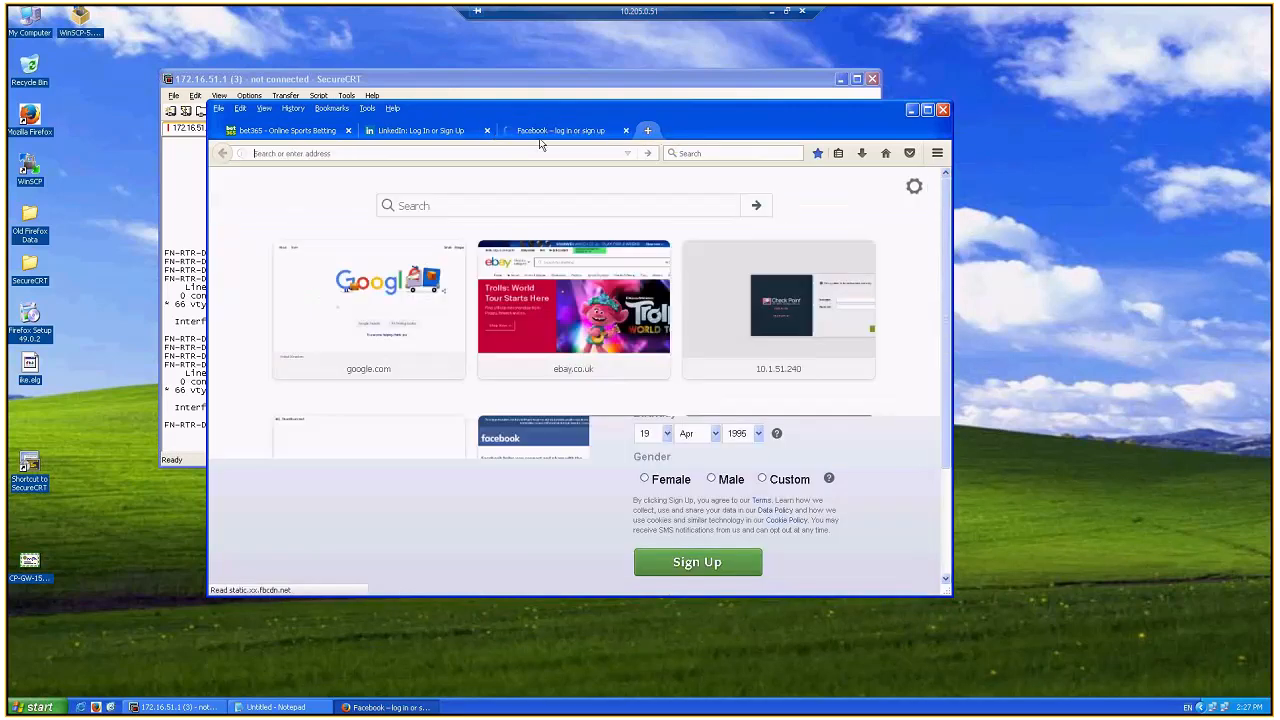
{"action": "type", "text": "www."}
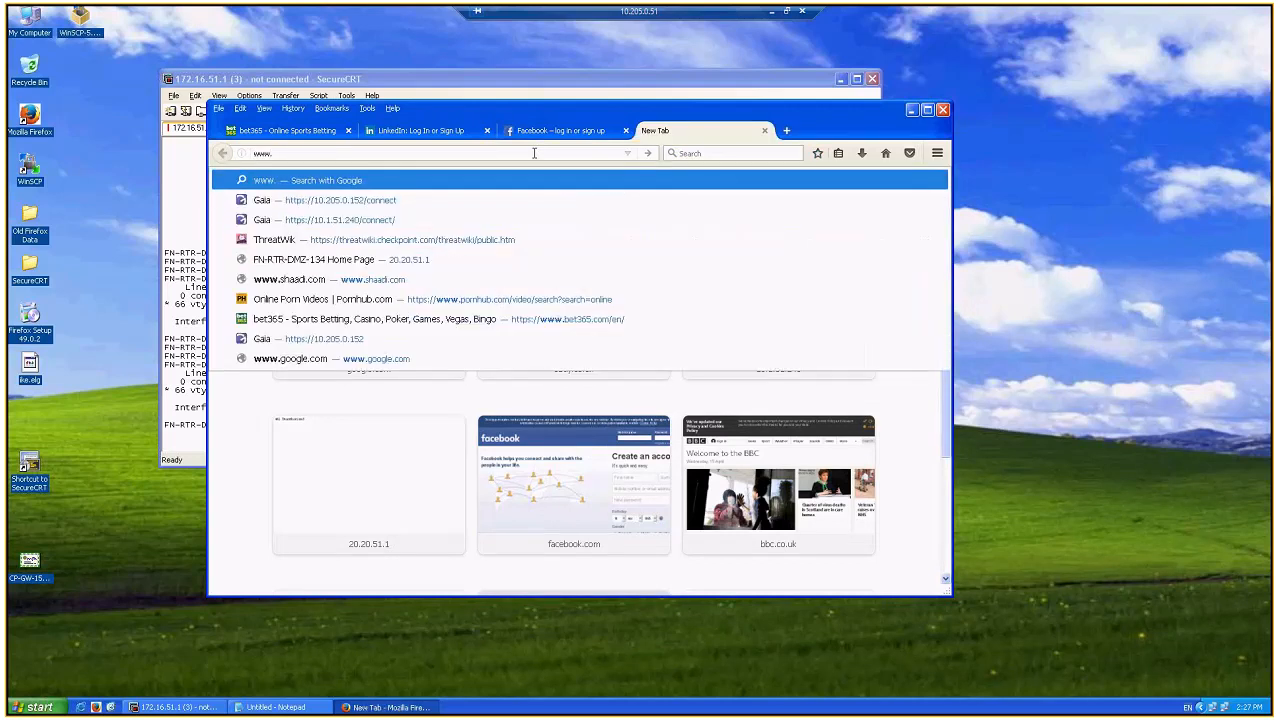
{"action": "type", "text": "twitter.com"}
{"action": "key", "text": "Return"}
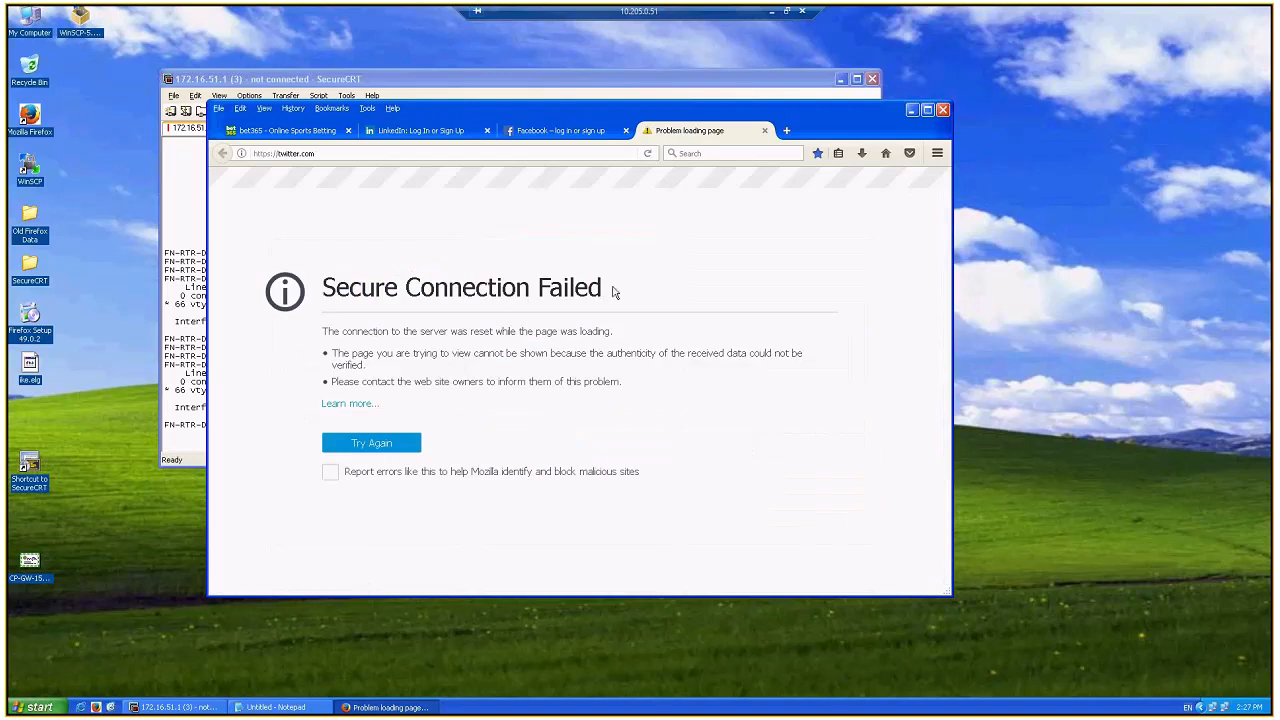
- Reload the Facebook page, recheck the LinkedIn and Twitter tabs, and minimize the SecureCRT window
{"action": "left_click", "coordinate": [565, 131]}
{"action": "left_click", "coordinate": [568, 152]}
{"action": "key", "text": "Return"}
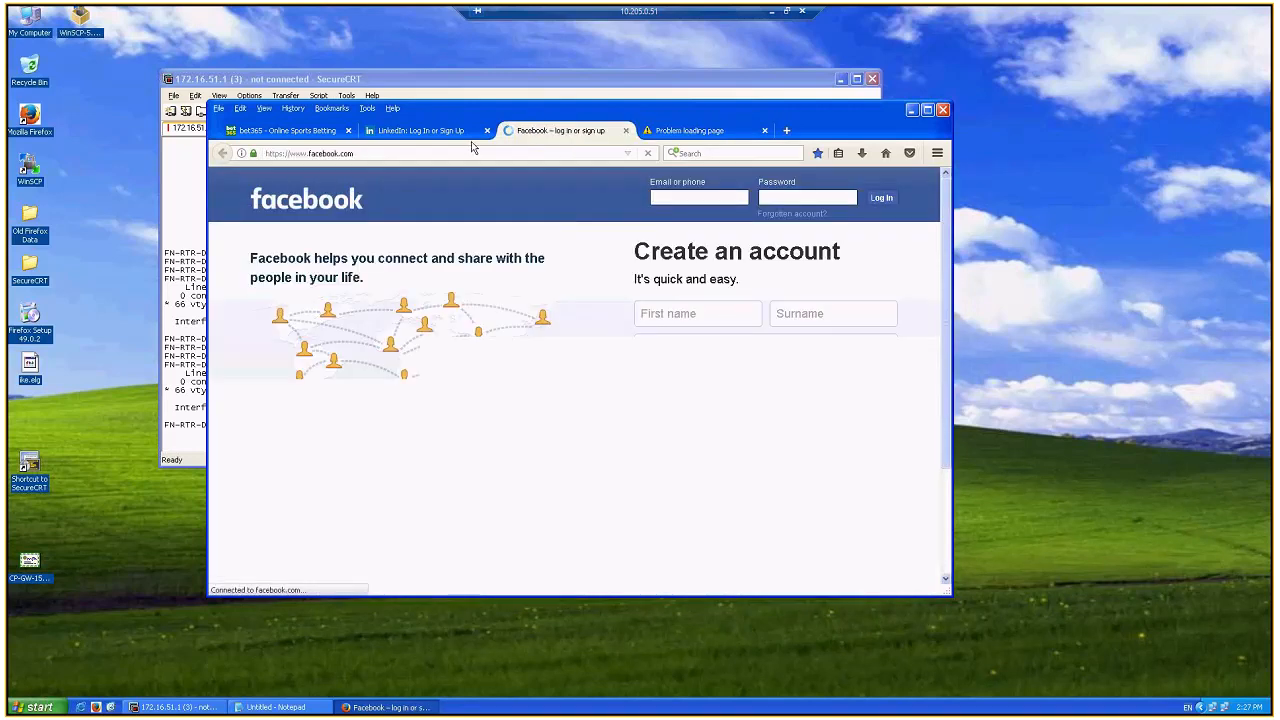
{"action": "left_click", "coordinate": [471, 136]}
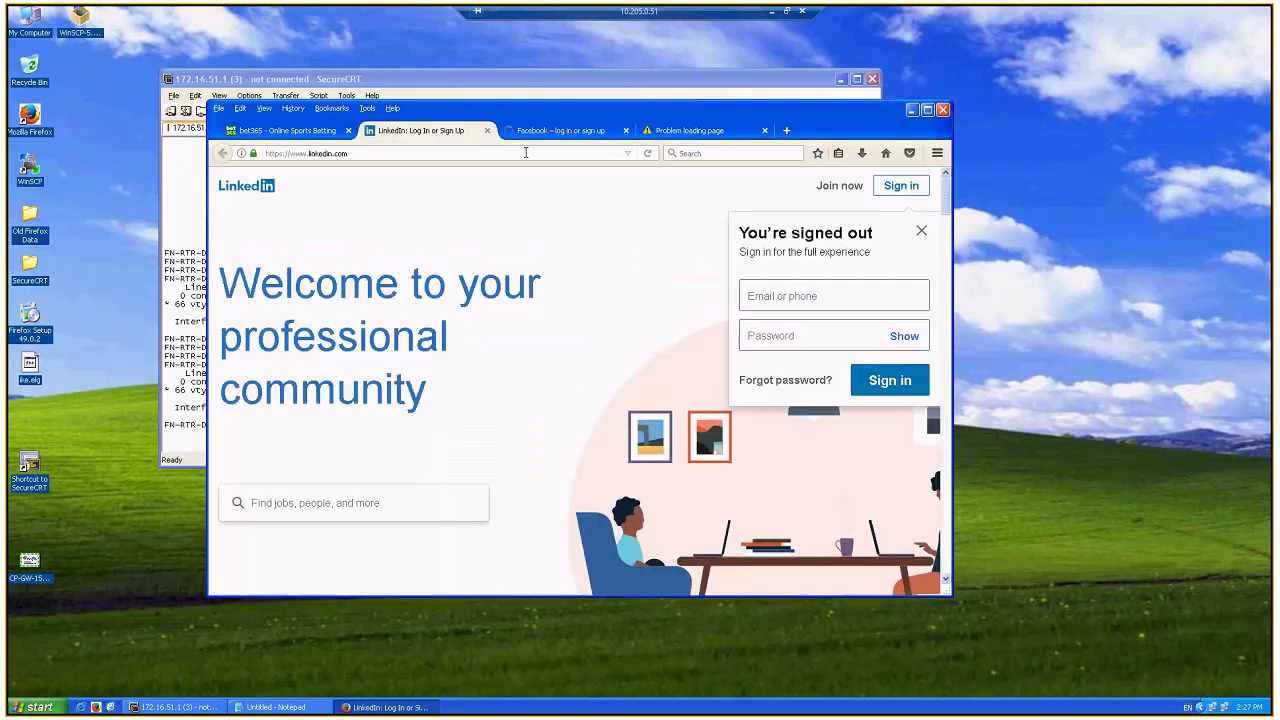
{"action": "left_click", "coordinate": [705, 131]}
{"action": "key", "text": "ctrl+l"}
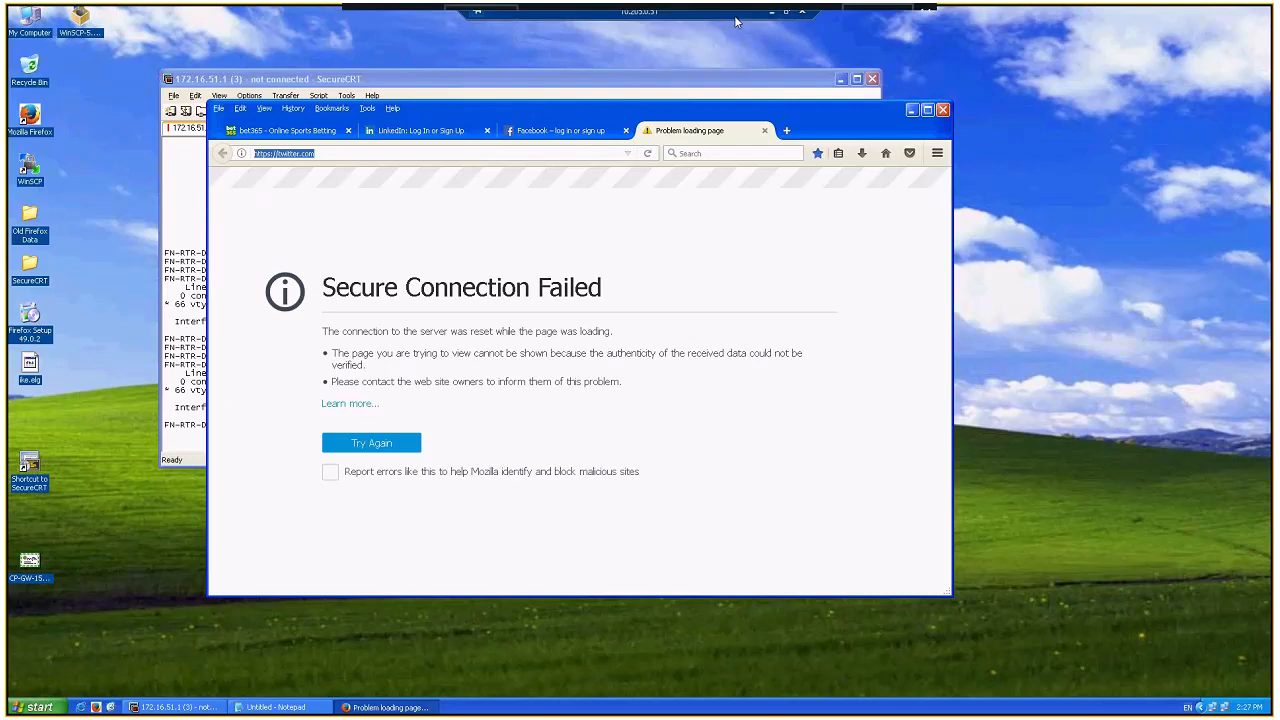
{"action": "left_click", "coordinate": [779, 83]}
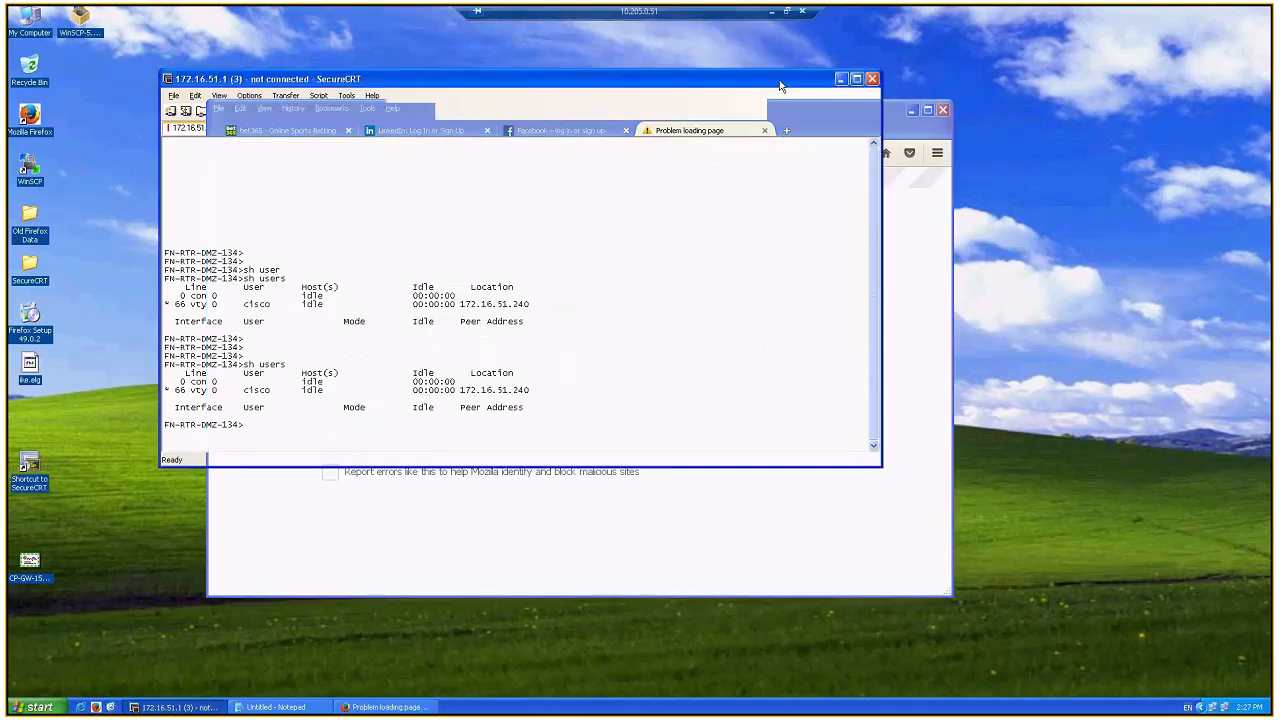
{"action": "left_click", "coordinate": [840, 78]}
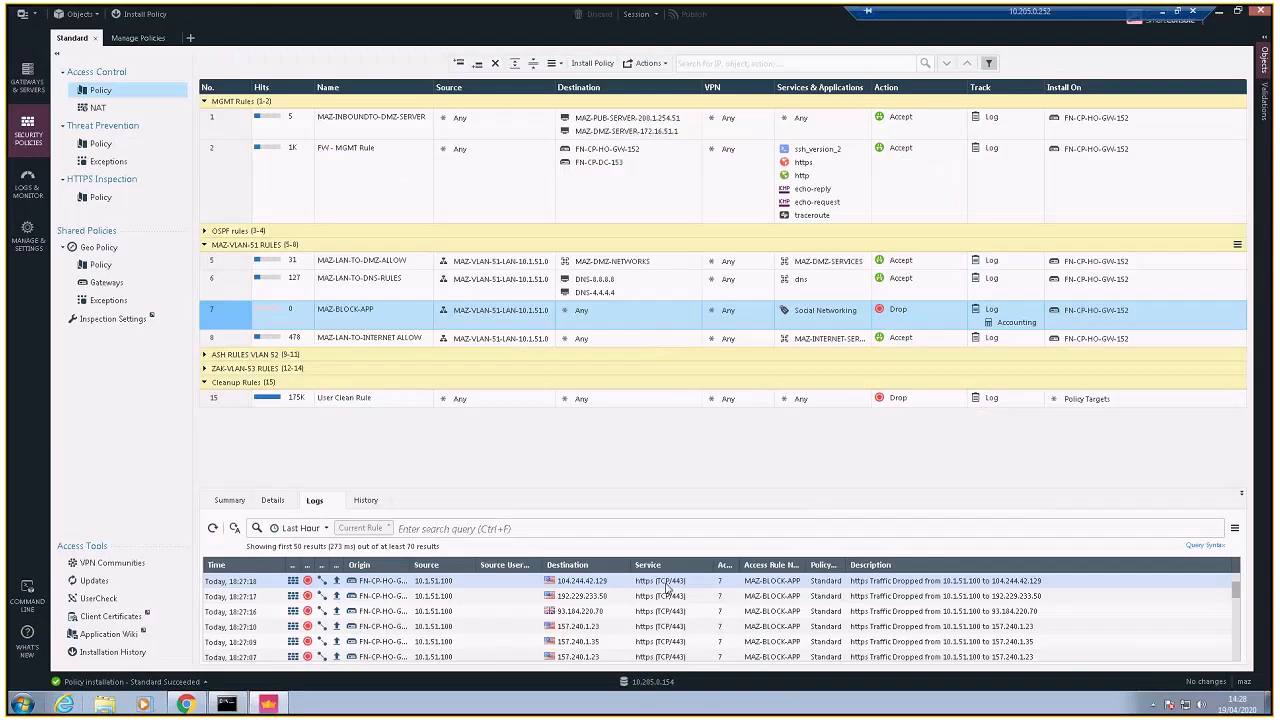
- Add the Gambling category to the services and applications of the MAZ-BLOCK-APP rule in SmartConsole
{"action": "left_click", "coordinate": [262, 325]}
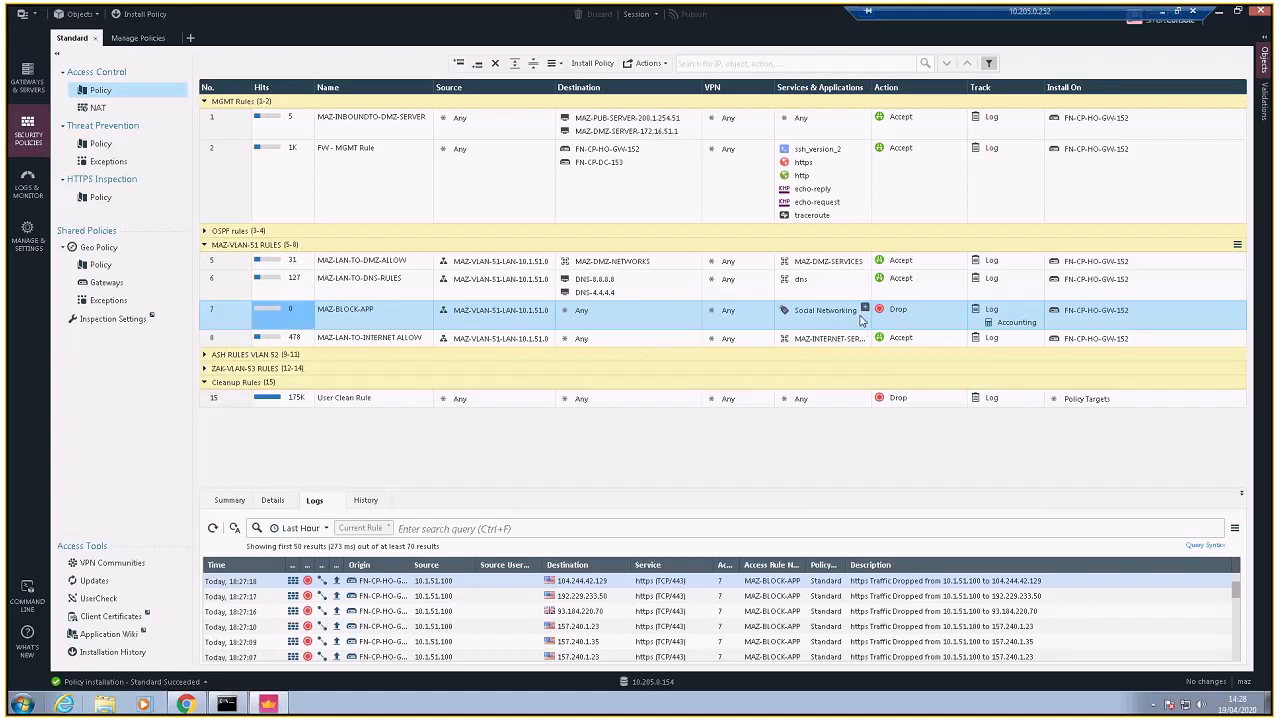
{"action": "mouse_move", "coordinate": [850, 318]}
{"action": "left_click", "coordinate": [866, 309]}
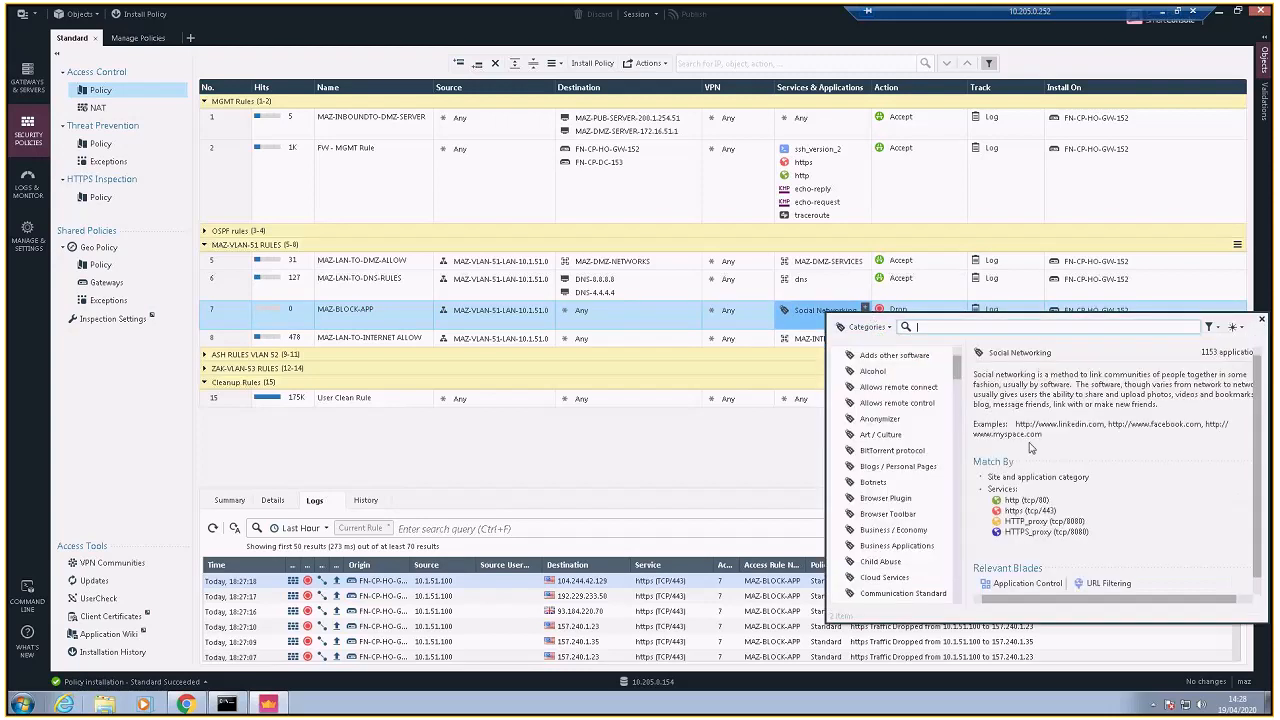
{"action": "type", "text": "gamb"}
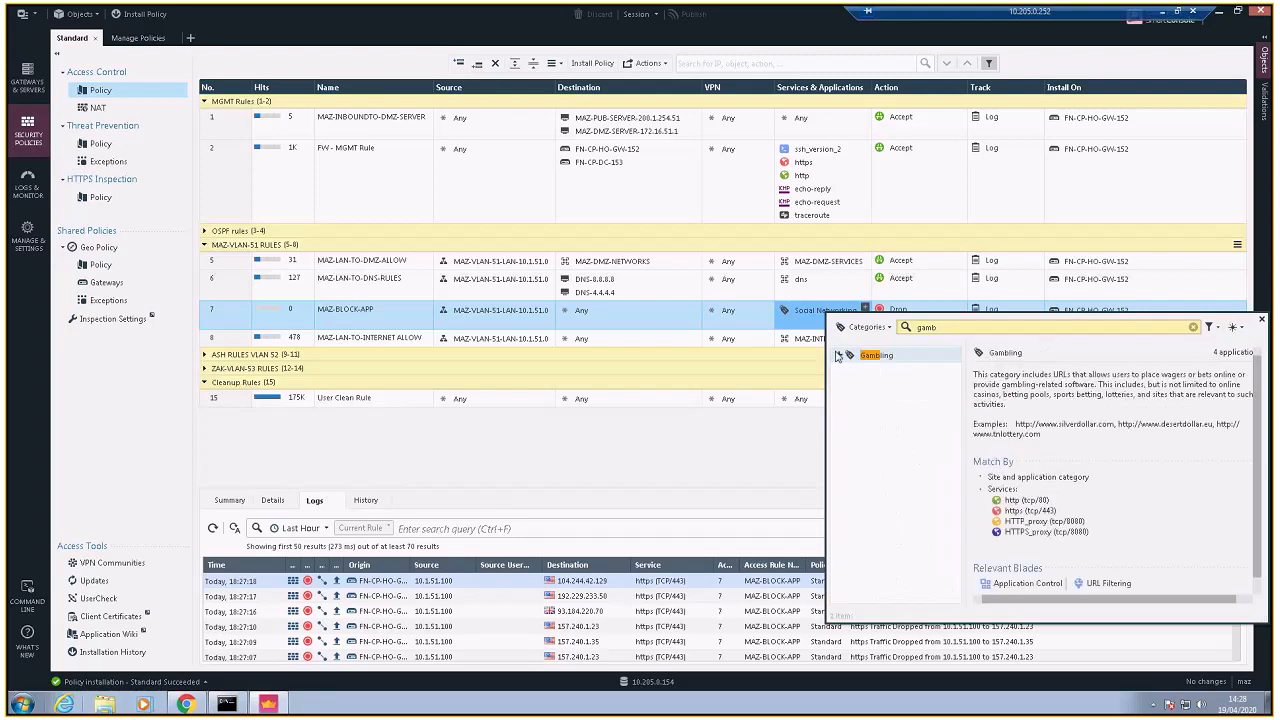
{"action": "left_click", "coordinate": [838, 355]}
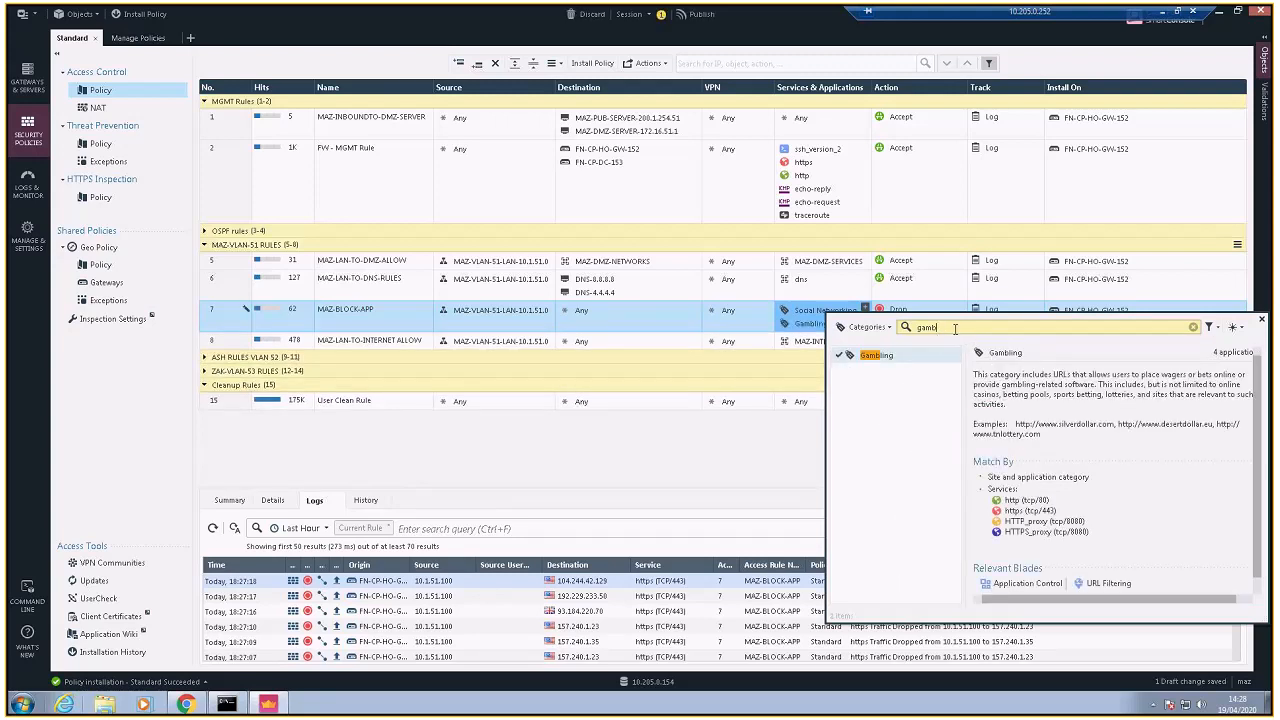
- Search the categories for "adul" and "por", and add Pornography to the MAZ-BLOCK-APP rule
{"action": "left_click_drag", "start_coordinate": [955, 328], "coordinate": [903, 330]}
{"action": "key", "text": "BackSpace"}
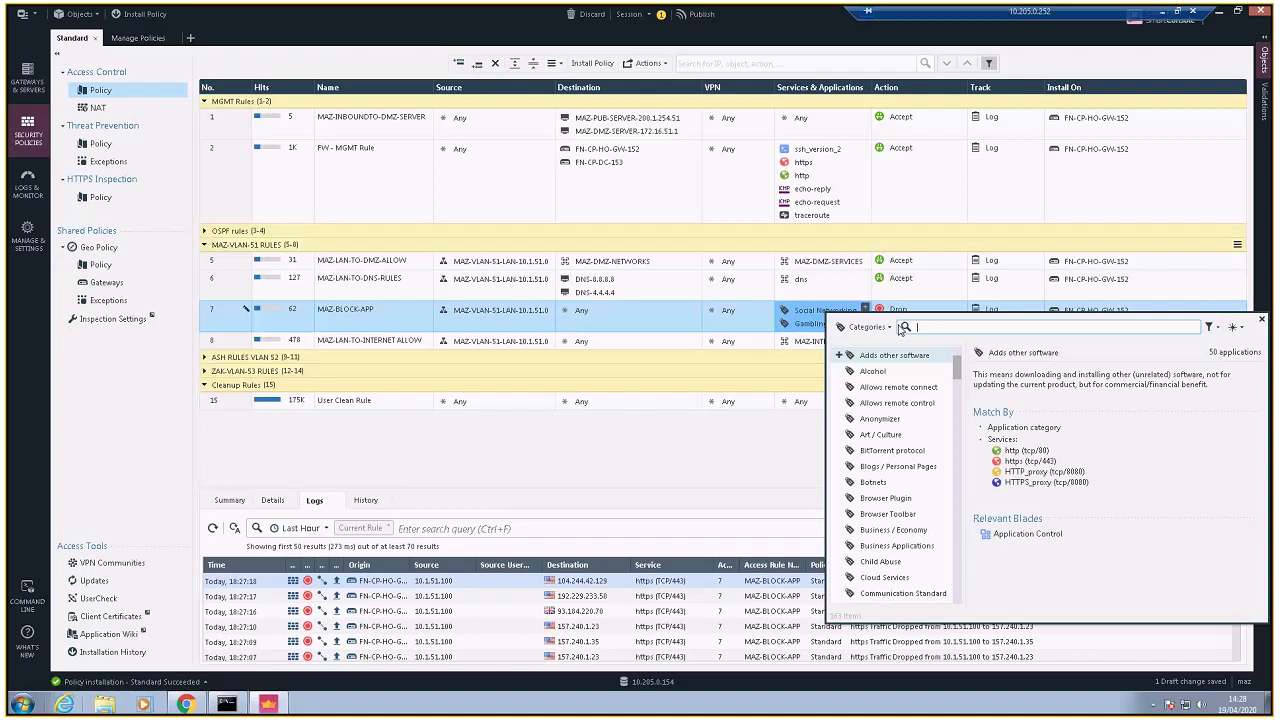
{"action": "type", "text": "adul"}
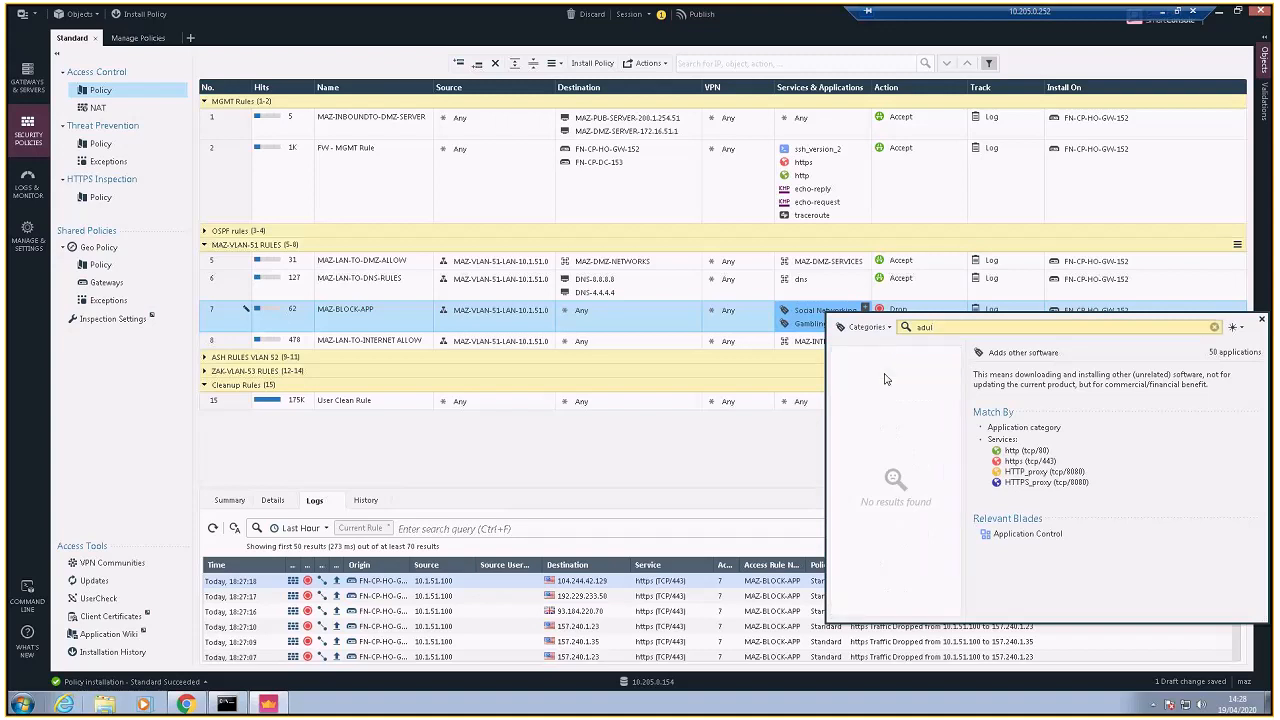
{"action": "key", "text": "BackSpace"}
{"action": "key", "text": "BackSpace"}
{"action": "key", "text": "BackSpace"}
{"action": "type", "text": "por"}
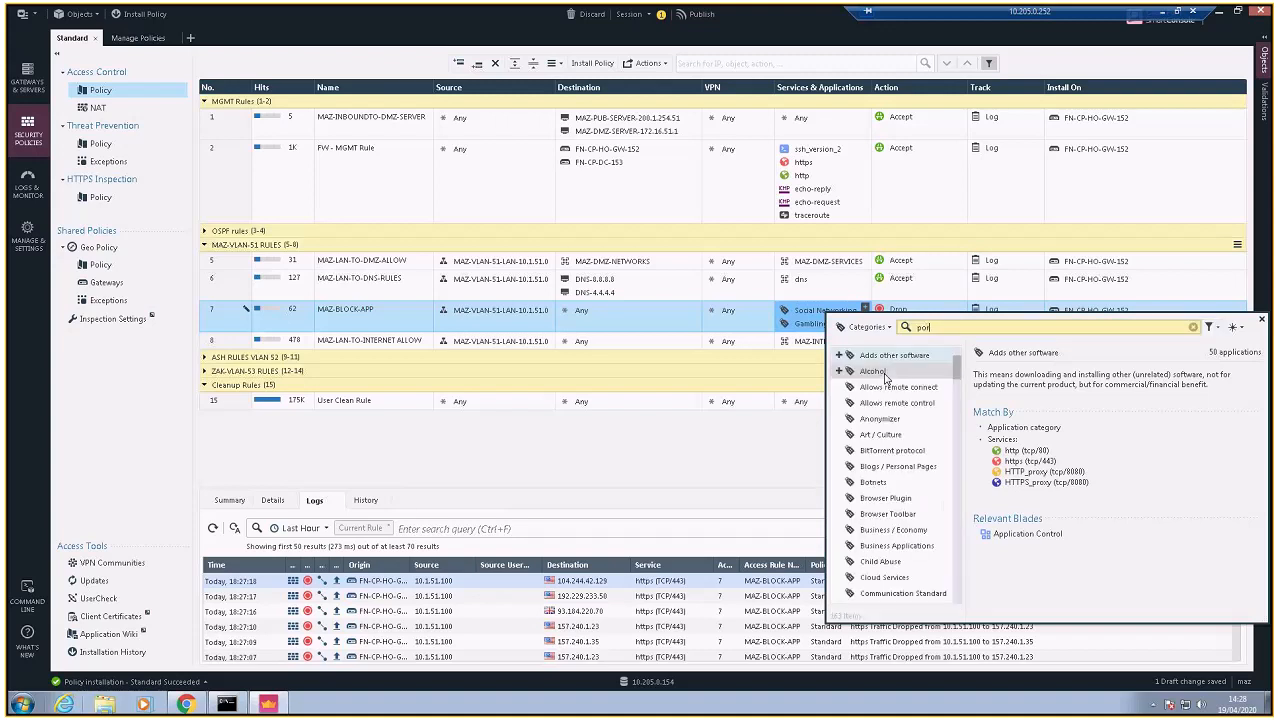
{"action": "left_click", "coordinate": [840, 371]}
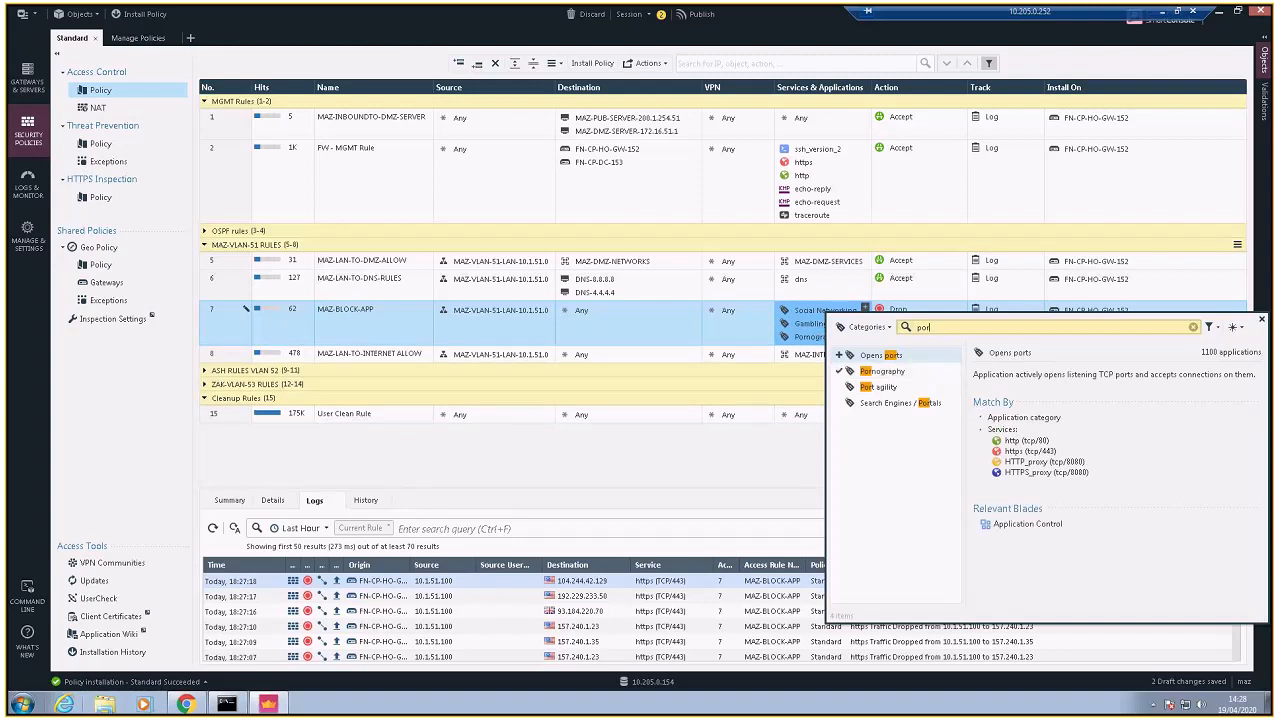
- Consult the lab workbook for the categories to block and add Personals / Dating to MAZ-BLOCK-APP
{"action": "key", "text": "alt+Tab"}
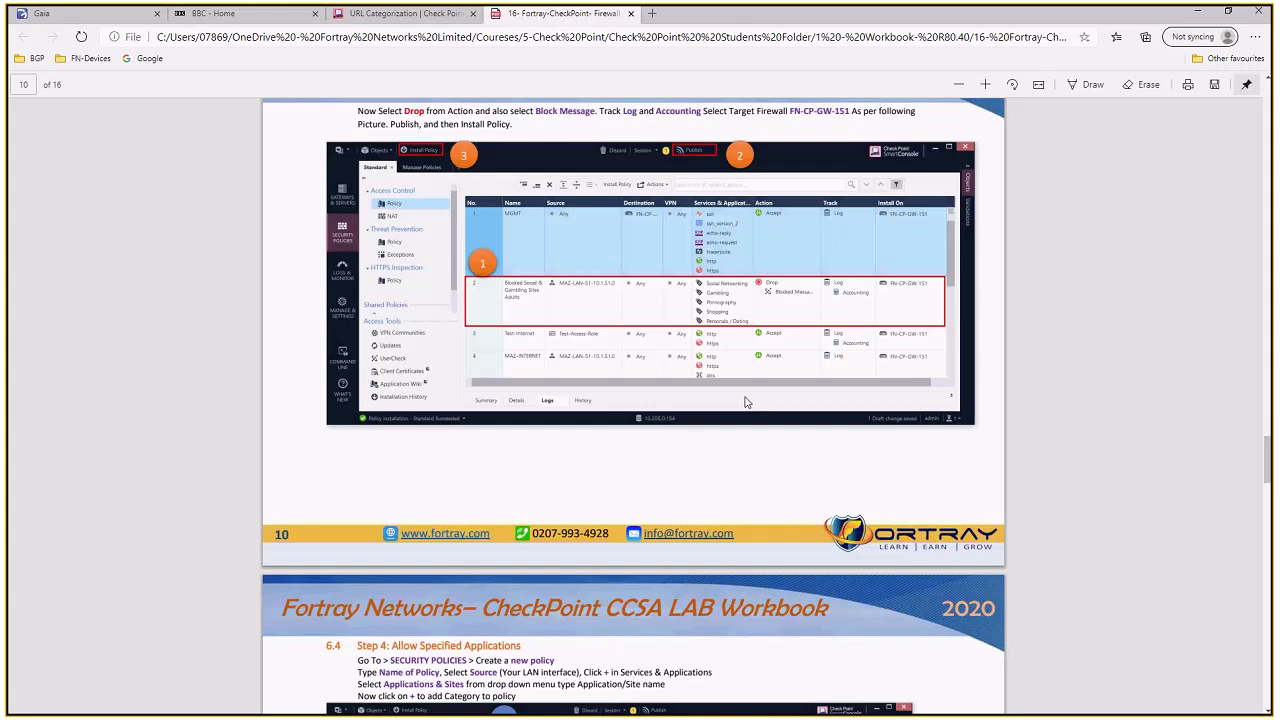
{"action": "left_click", "coordinate": [1197, 11]}
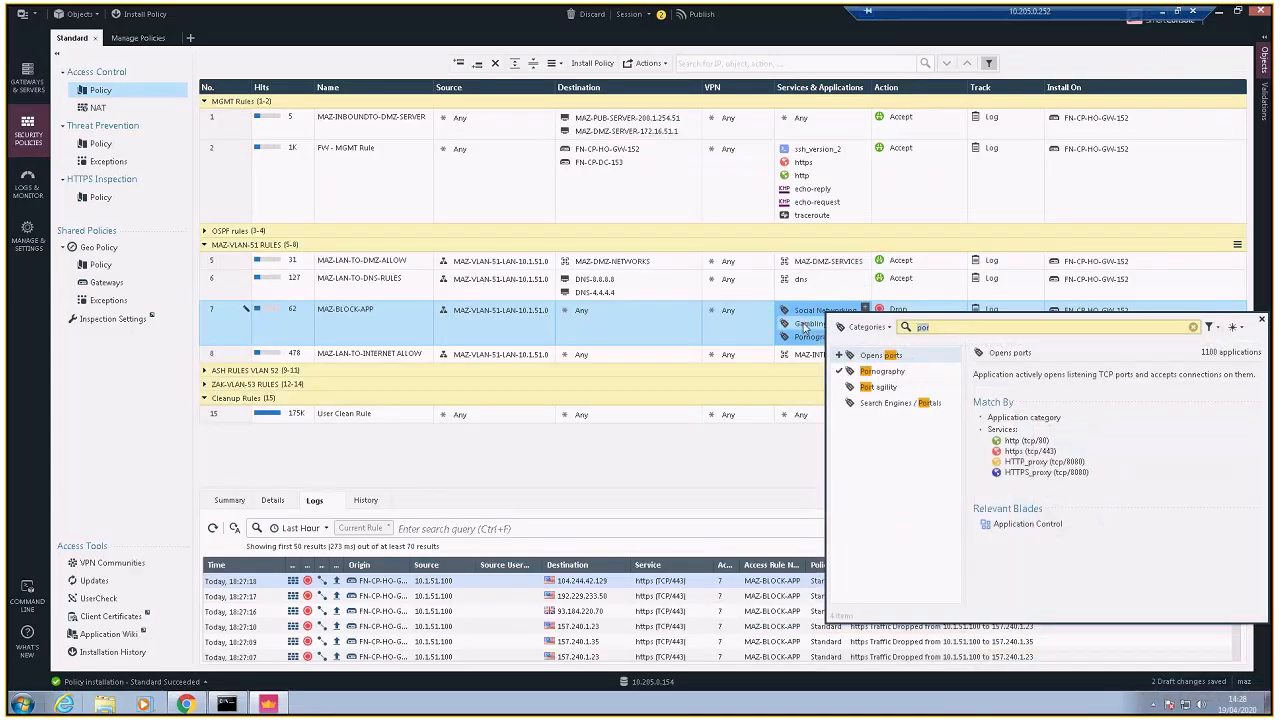
{"action": "type", "text": "datin"}
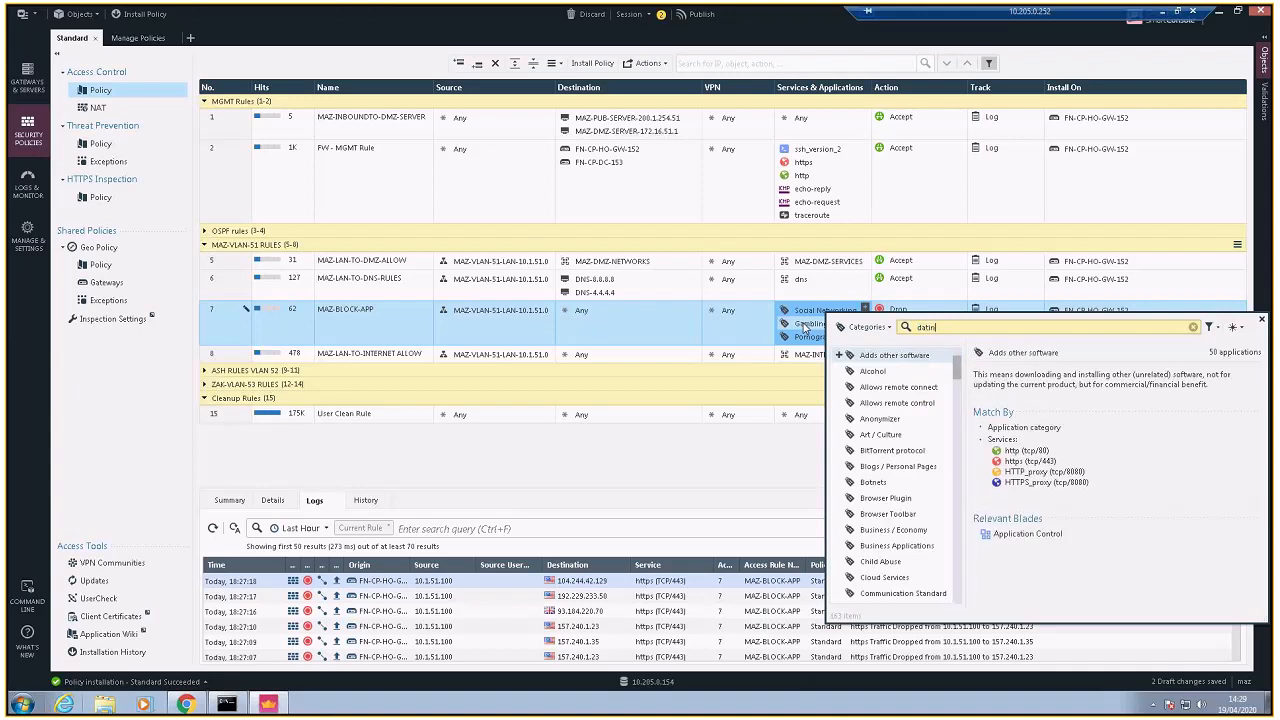
{"action": "left_click", "coordinate": [840, 355]}
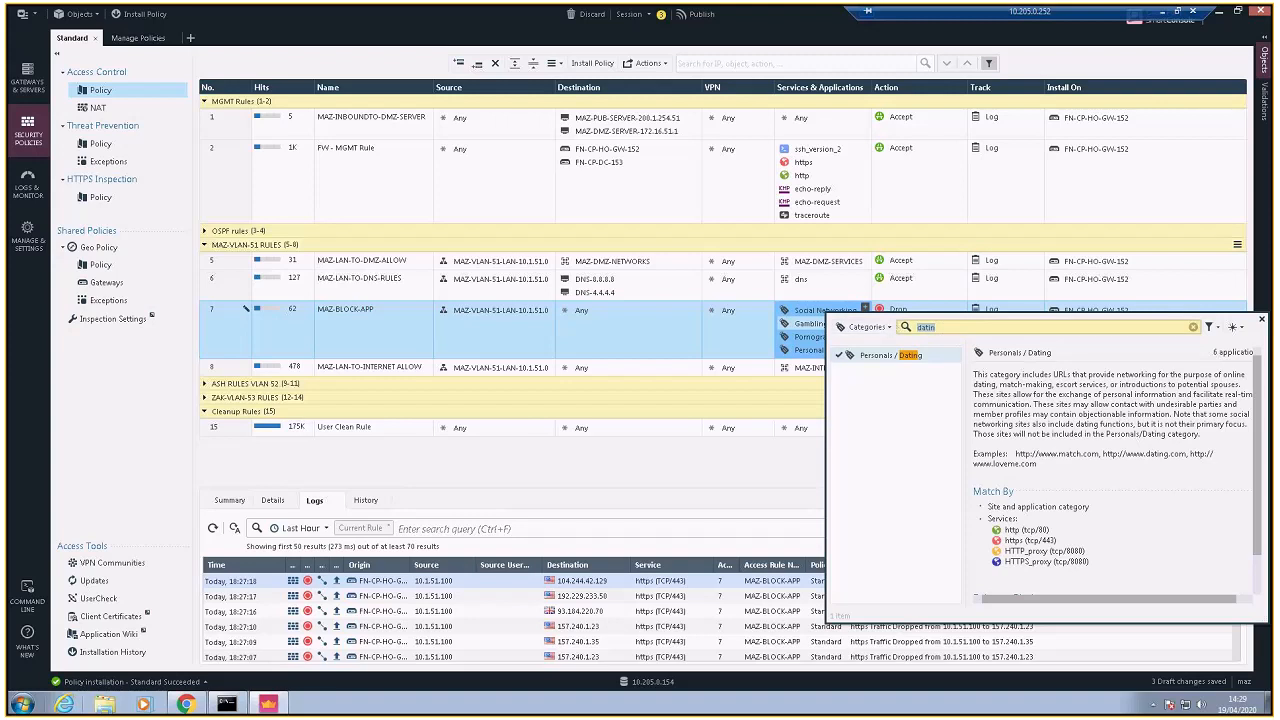
- Add the Shopping category to the MAZ-BLOCK-APP rule and close the category picker
{"action": "type", "text": "shop"}
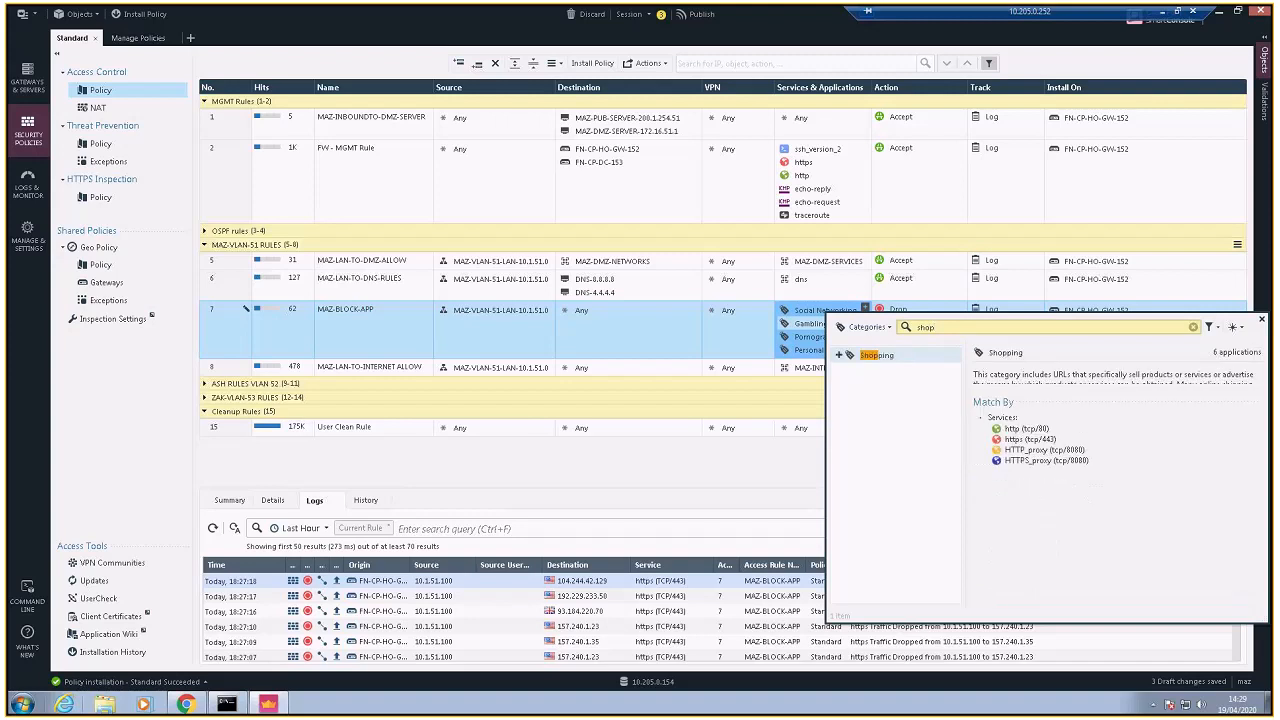
{"action": "left_click", "coordinate": [838, 355]}
{"action": "left_click", "coordinate": [1262, 319]}
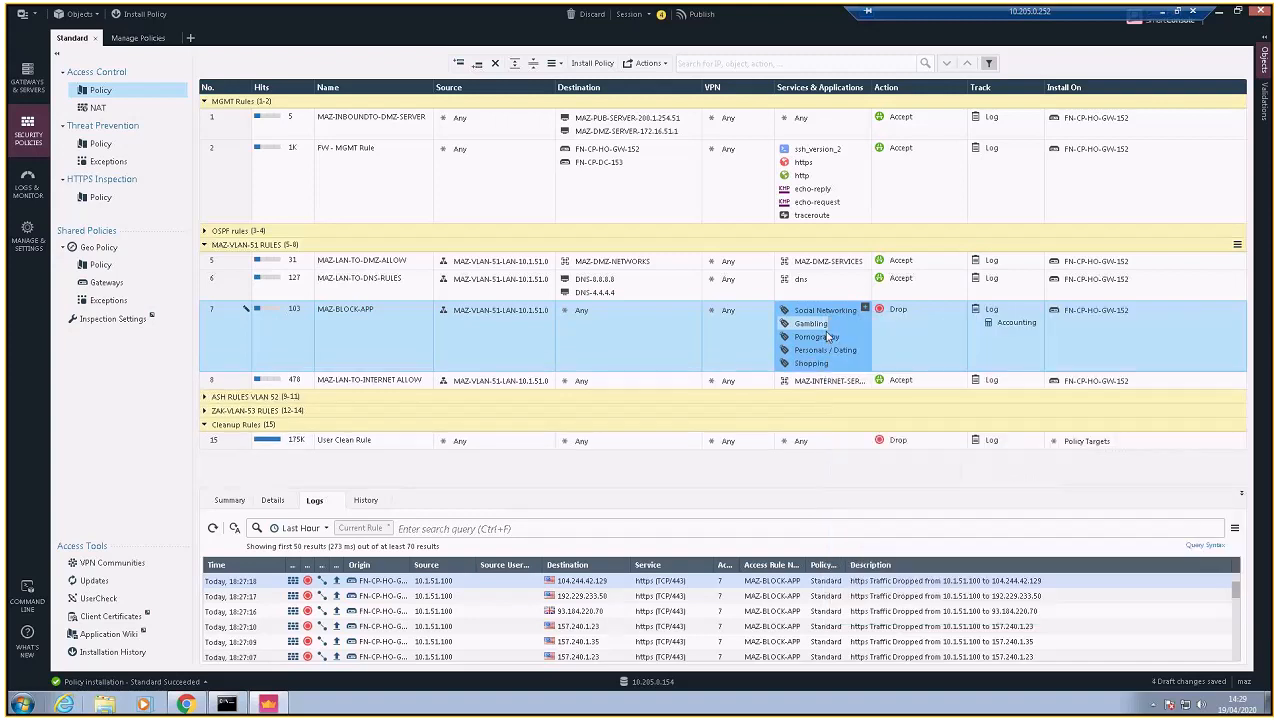
- Publish the category additions to MAZ-BLOCK-APP under the proposed session name
{"action": "right_click", "coordinate": [952, 346]}
{"action": "left_click", "coordinate": [700, 14]}
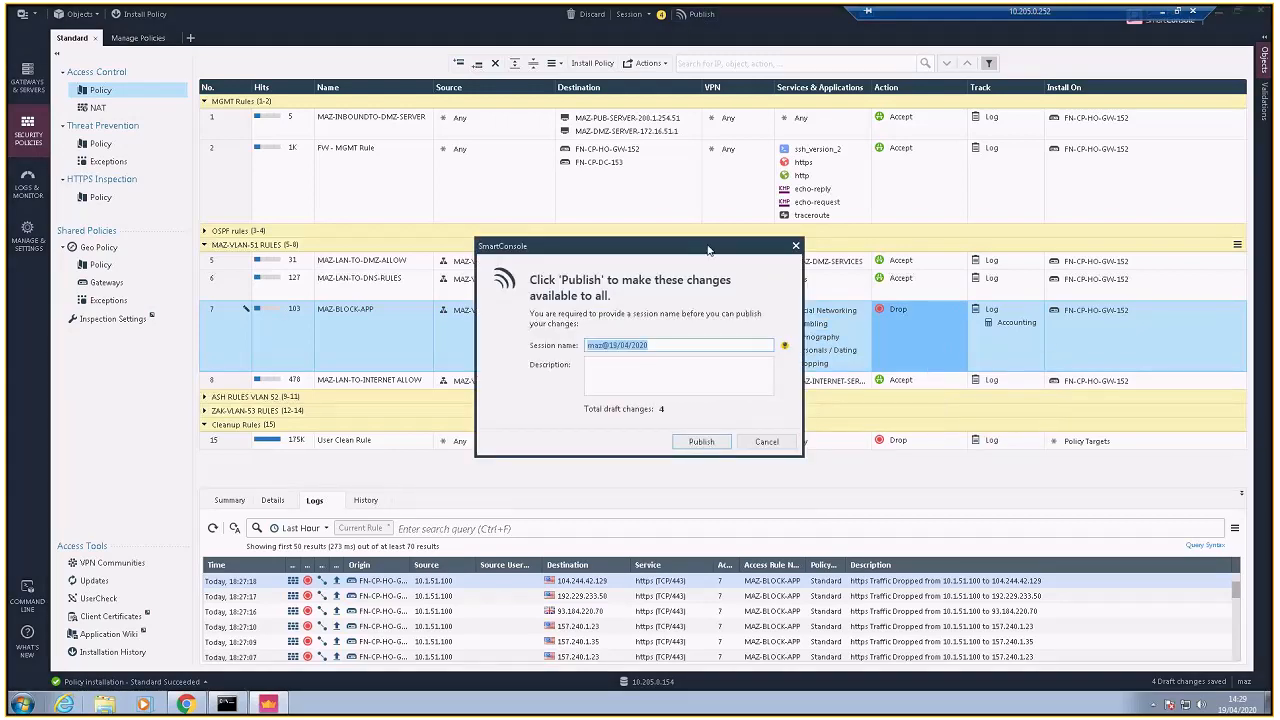
{"action": "left_click", "coordinate": [701, 441]}
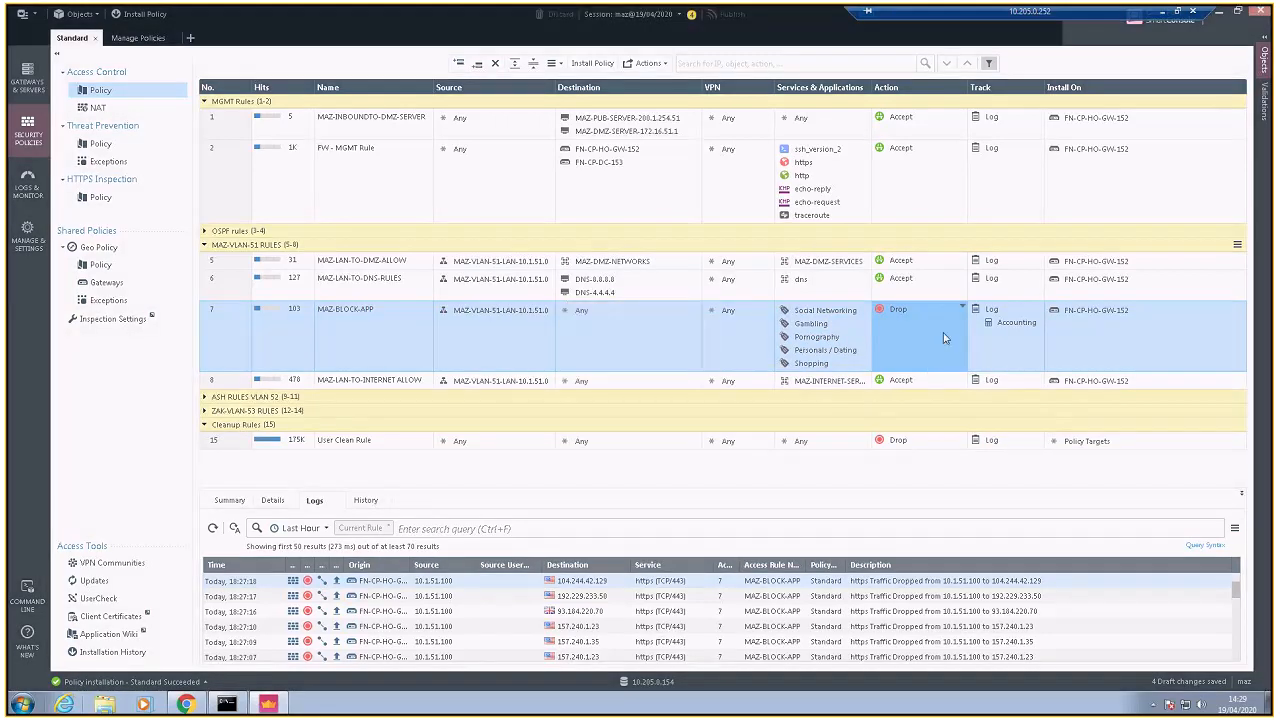
- Review the action options available for the MAZ-BLOCK-APP rule, including Ask and Inform, and keep Drop
{"action": "left_click", "coordinate": [963, 308]}
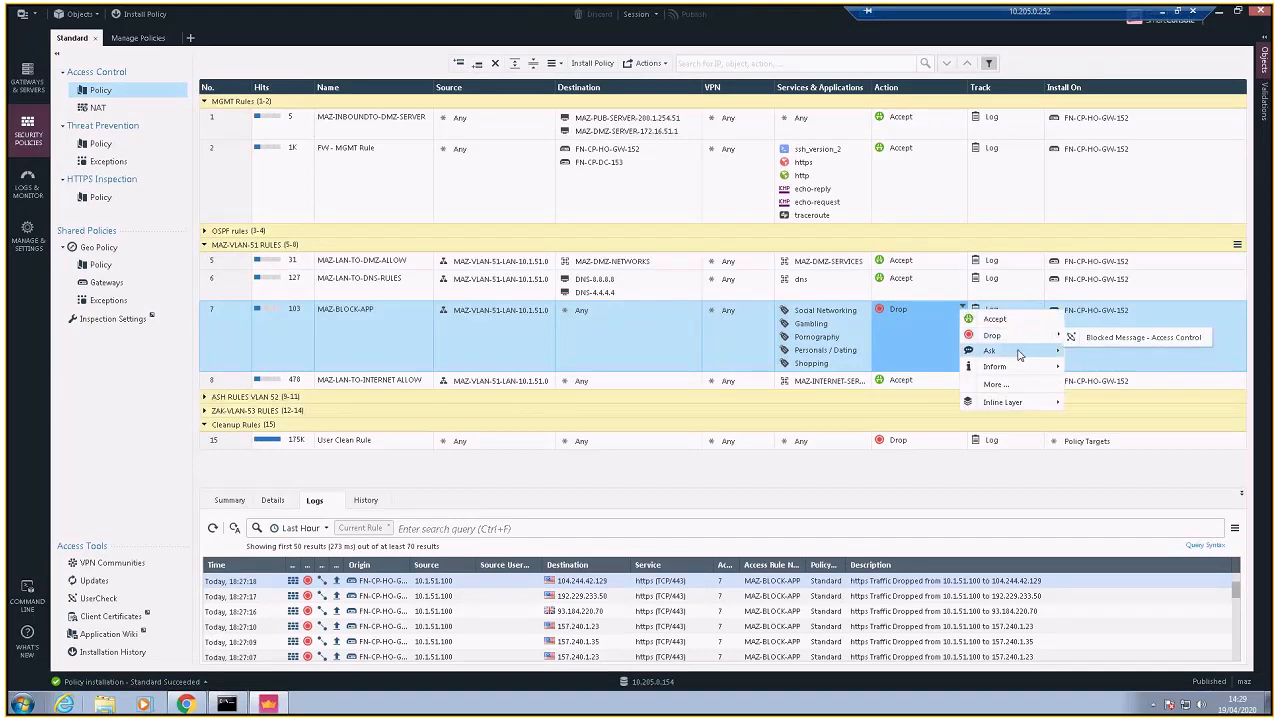
{"action": "mouse_move", "coordinate": [1019, 355]}
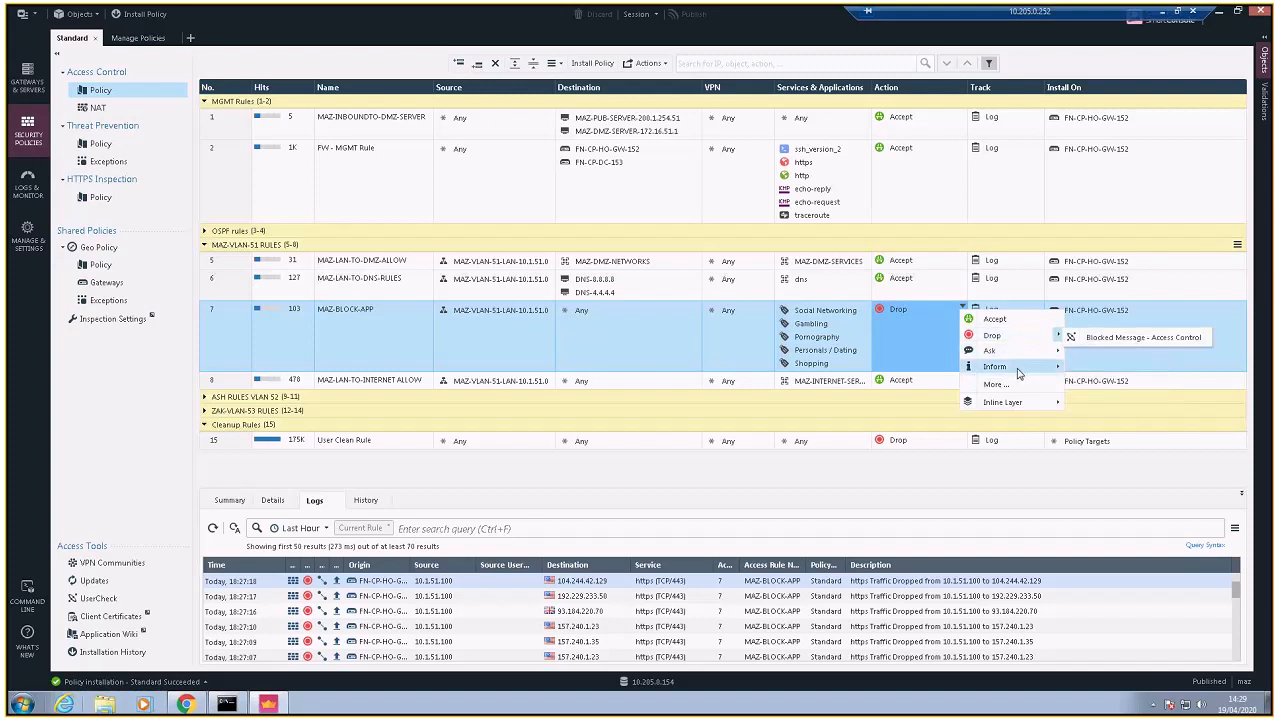
{"action": "mouse_move", "coordinate": [1019, 373]}
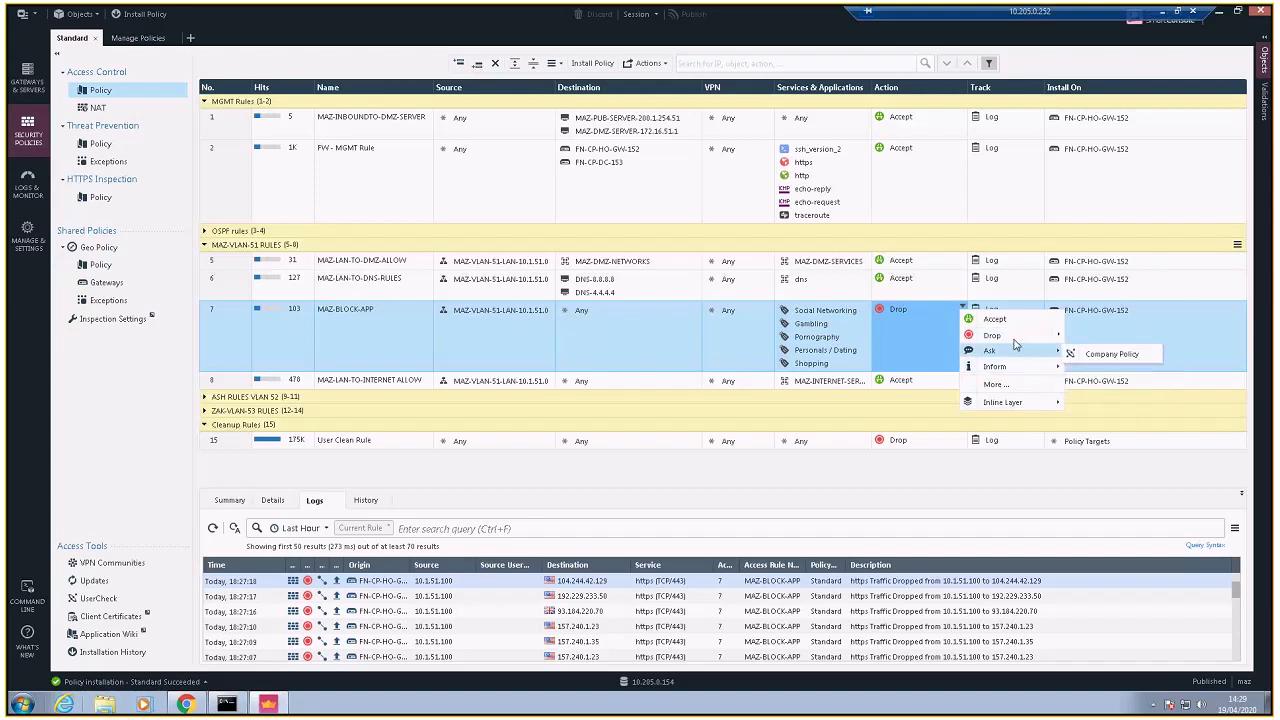
{"action": "left_click", "coordinate": [1015, 338]}
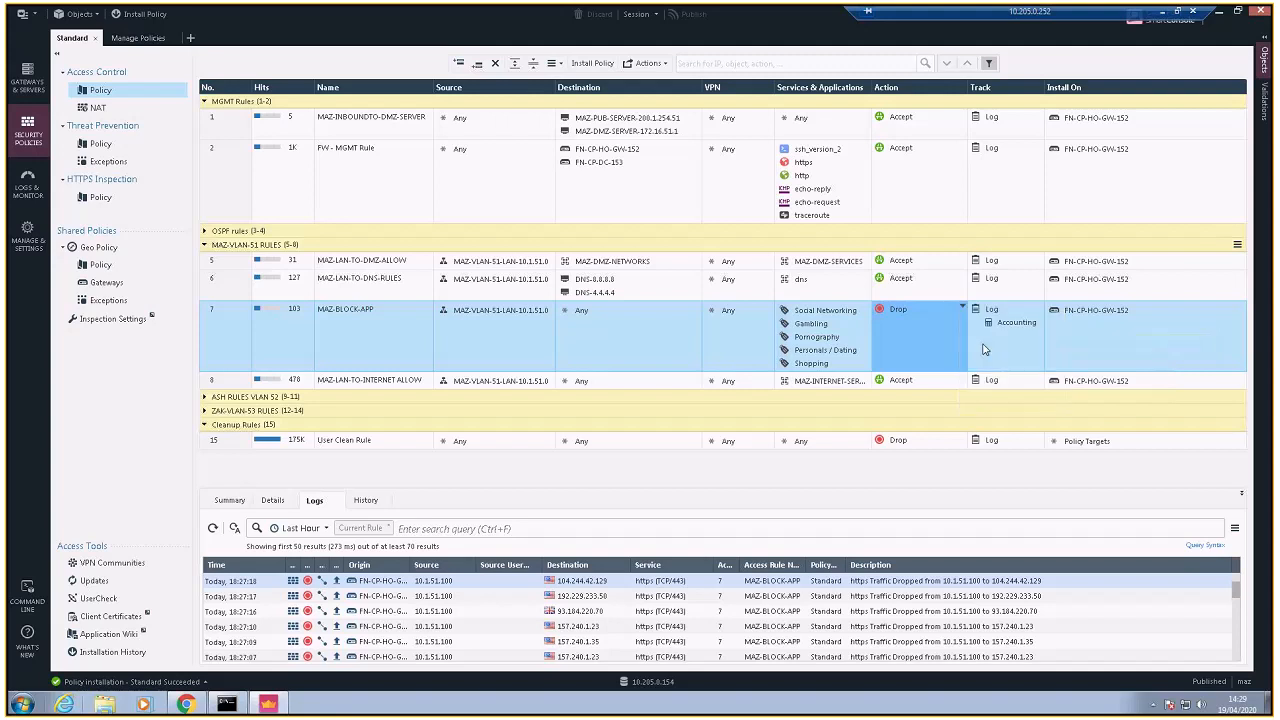
{"action": "right_click", "coordinate": [911, 332]}
- Install the published Standard policy
{"action": "left_click", "coordinate": [134, 14]}
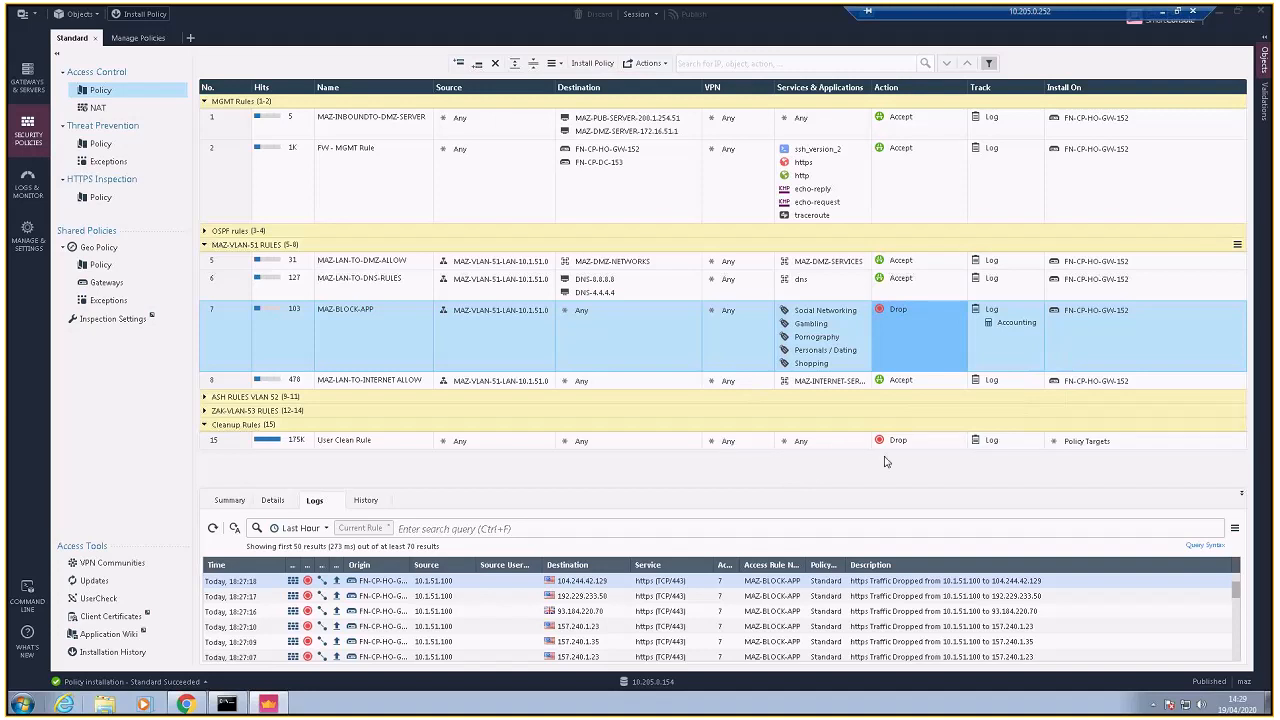
{"action": "left_click", "coordinate": [148, 16]}
{"action": "left_click", "coordinate": [893, 565]}
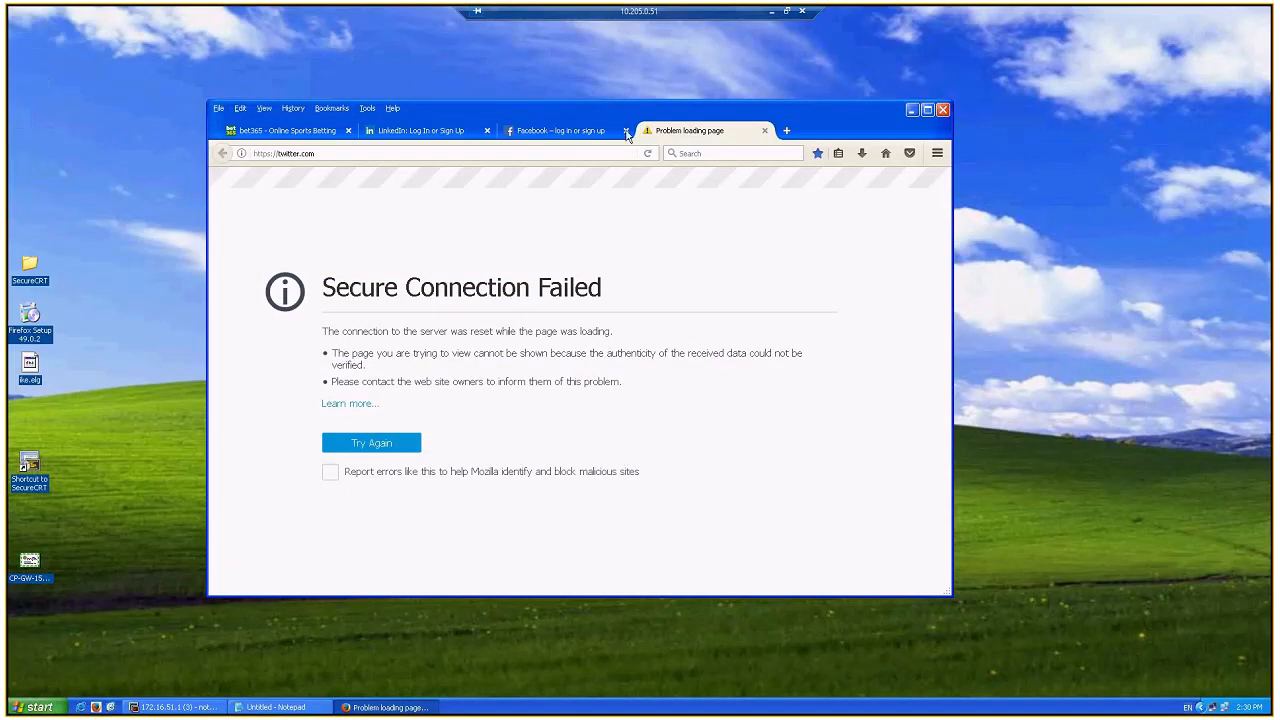
- On the client browser, close the LinkedIn and Facebook tabs and test access to the gambling site bet365 in a temporary tab
{"action": "left_click", "coordinate": [486, 132]}
{"action": "left_click", "coordinate": [488, 131]}
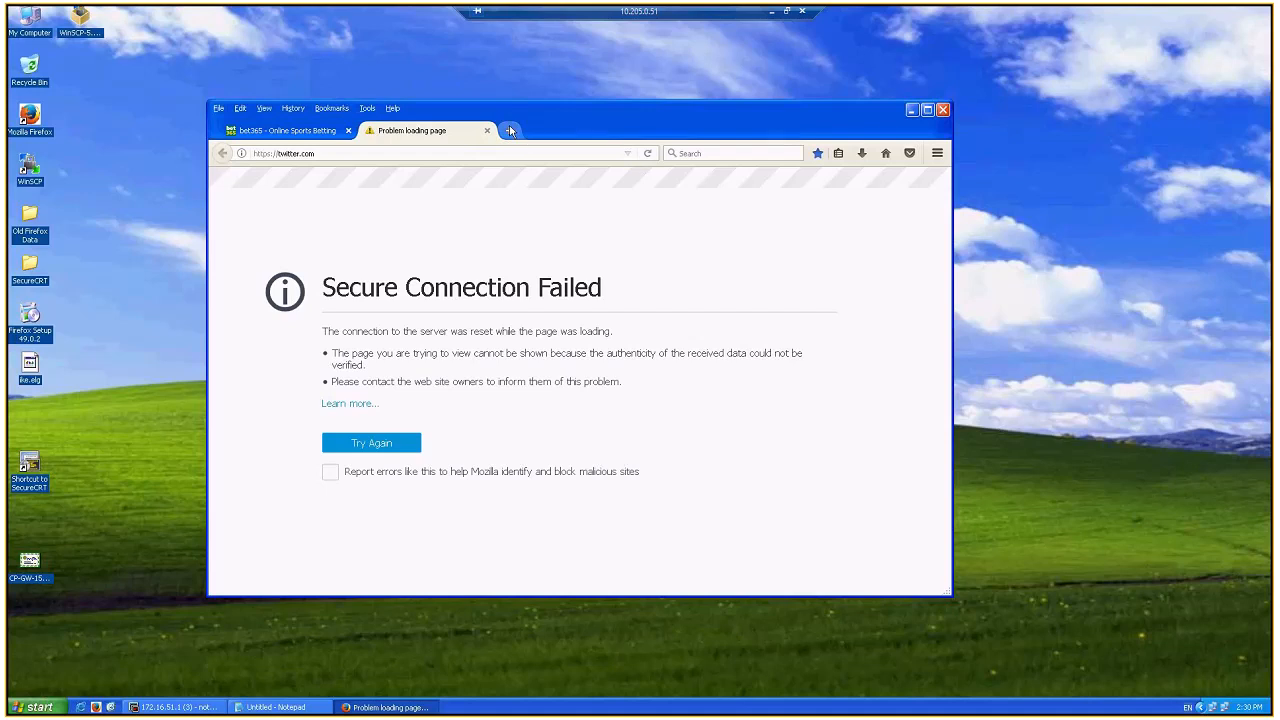
{"action": "left_click", "coordinate": [510, 131]}
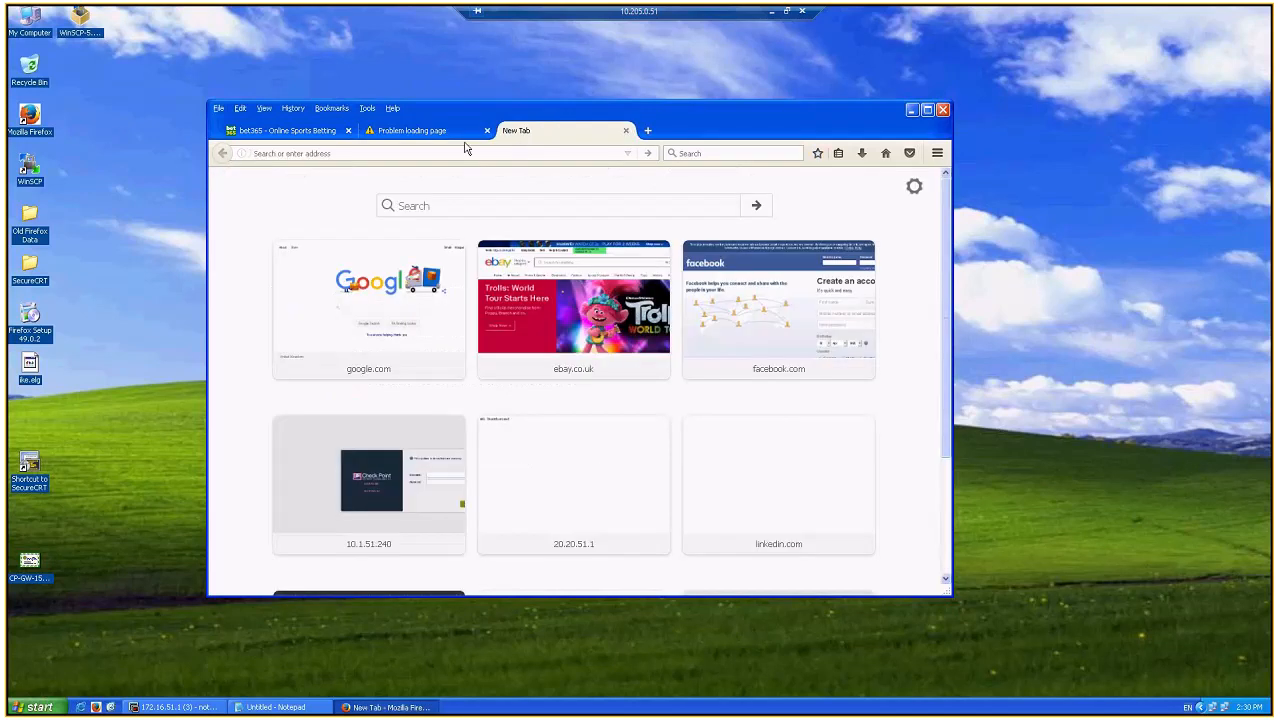
{"action": "type", "text": "www.e"}
{"action": "key", "text": "BackSpace"}
{"action": "key", "text": "BackSpace"}
{"action": "type", "text": "bet"}
{"action": "key", "text": "Return"}
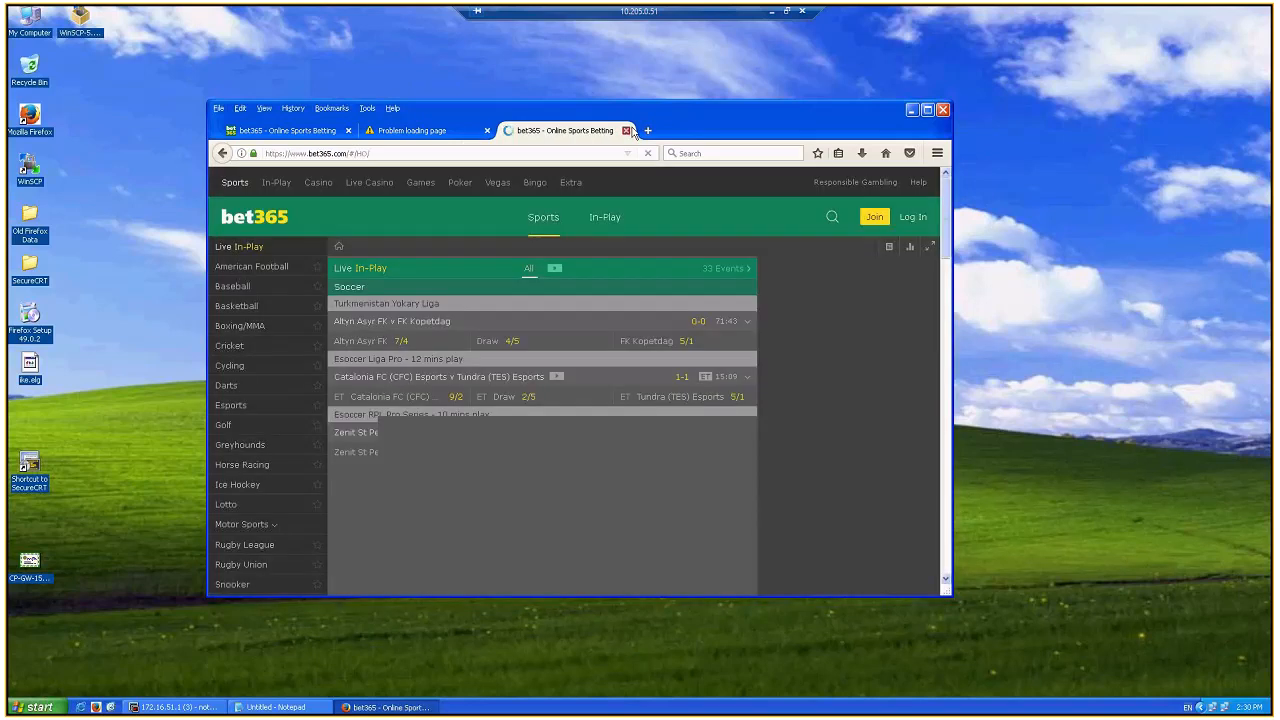
{"action": "left_click", "coordinate": [626, 130]}
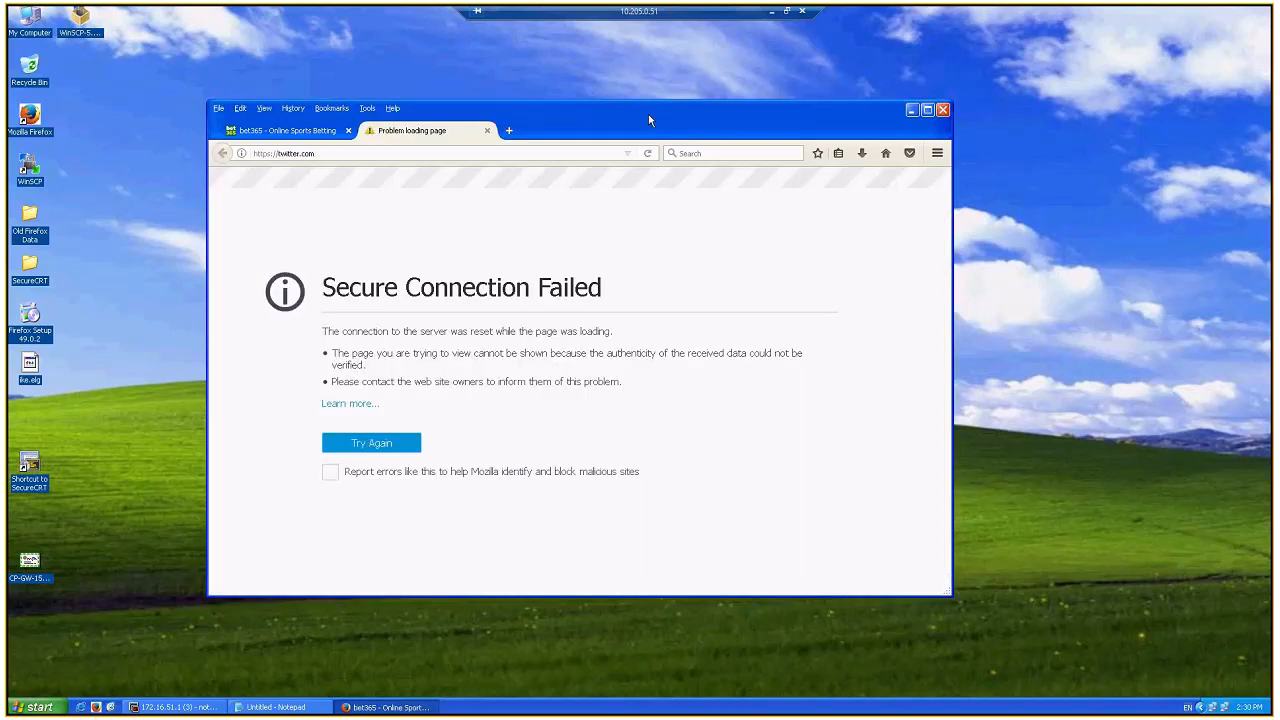
- Restore the full-screen 10.205.0.51 remote session to a smaller window and reload twitter.com in the client browser
{"action": "left_click", "coordinate": [669, 54]}
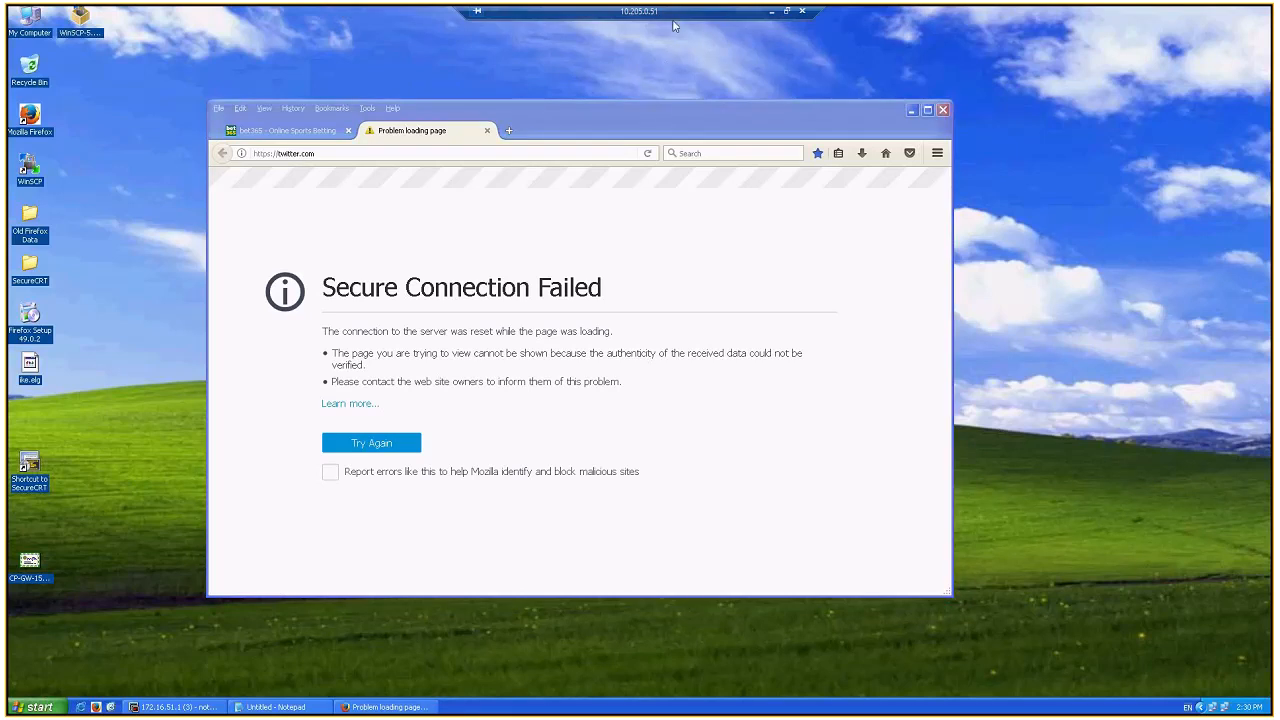
{"action": "double_click", "coordinate": [673, 13]}
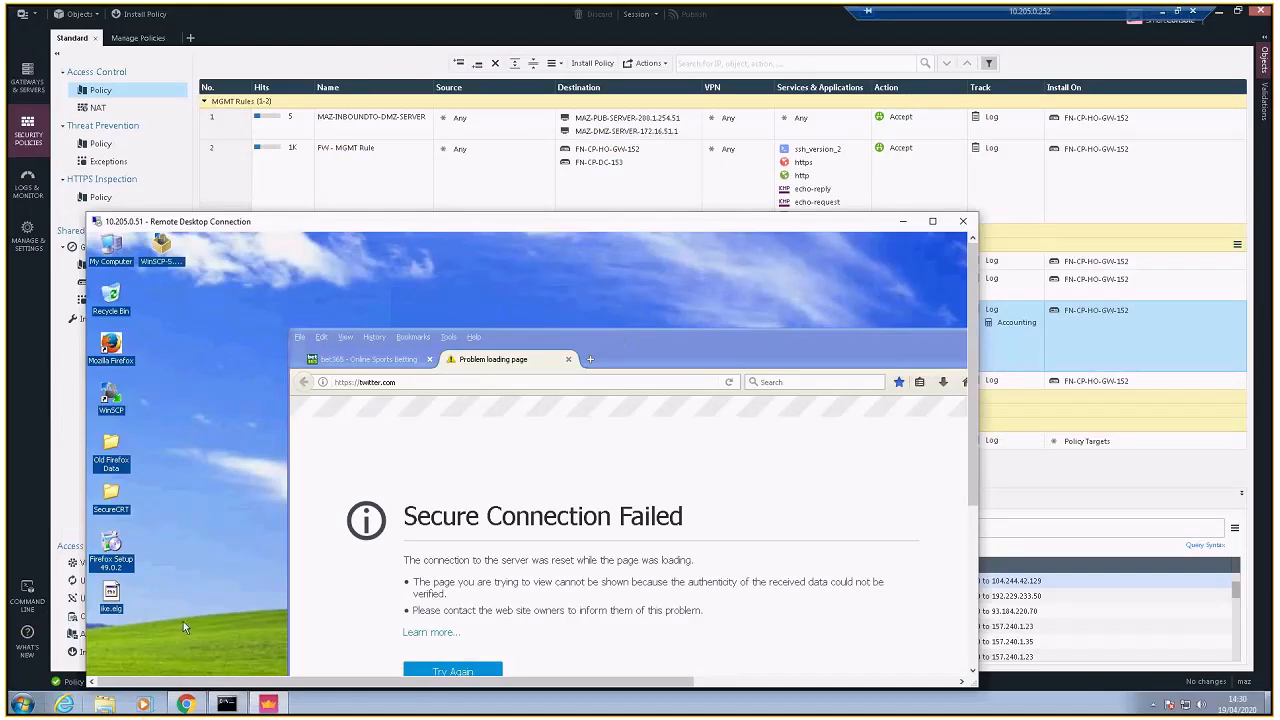
{"action": "left_click", "coordinate": [577, 455]}
{"action": "left_click", "coordinate": [468, 380]}
{"action": "key", "text": "Return"}
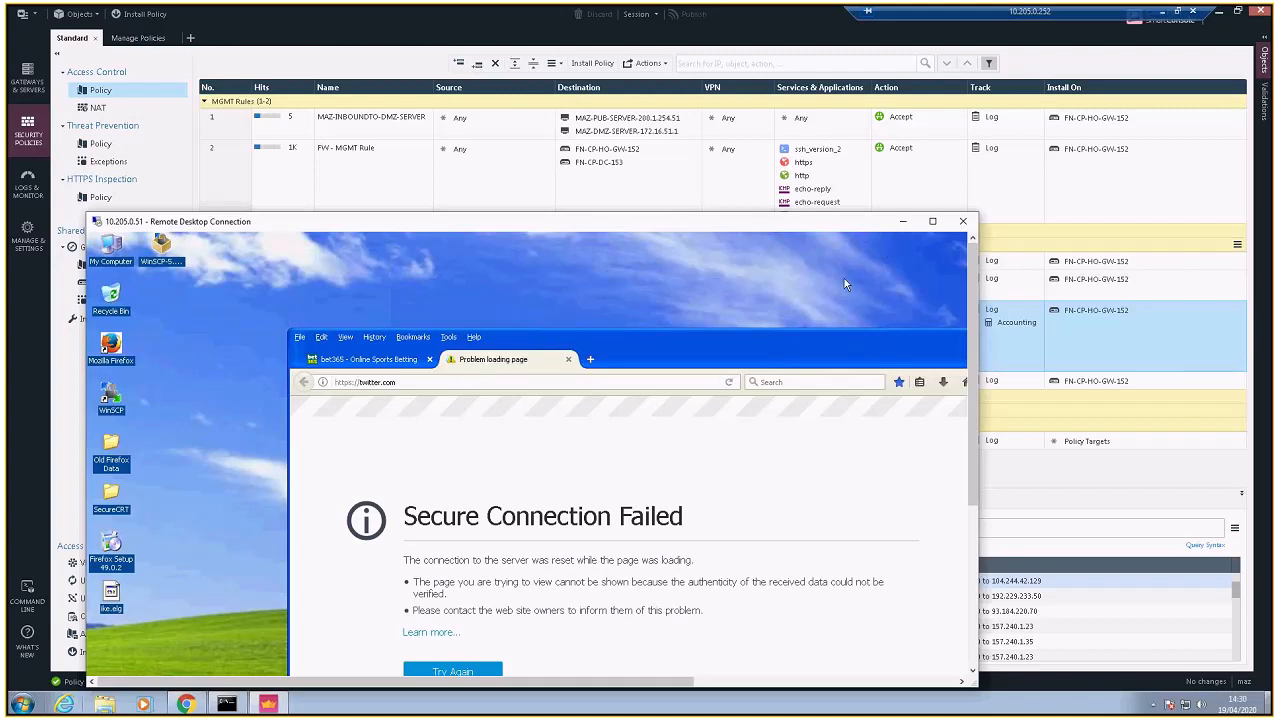
{"action": "left_click_drag", "start_coordinate": [825, 229], "coordinate": [968, 171]}
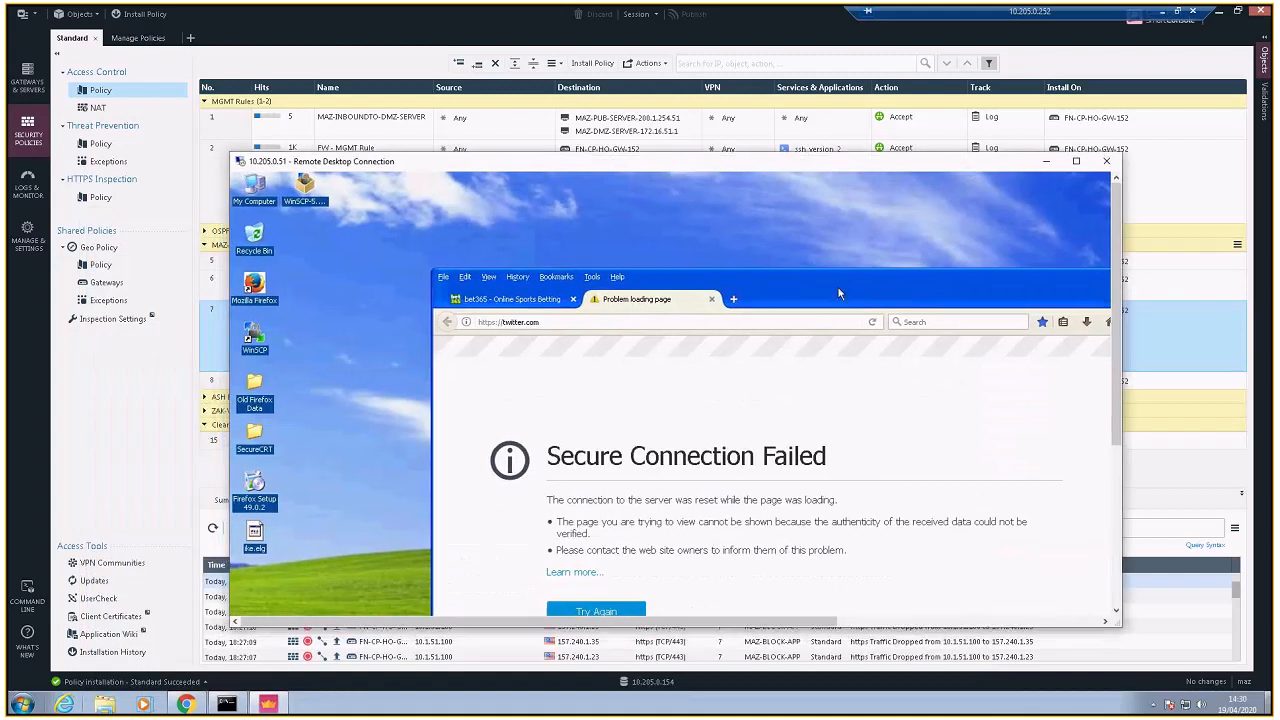
{"action": "double_click", "coordinate": [727, 268]}
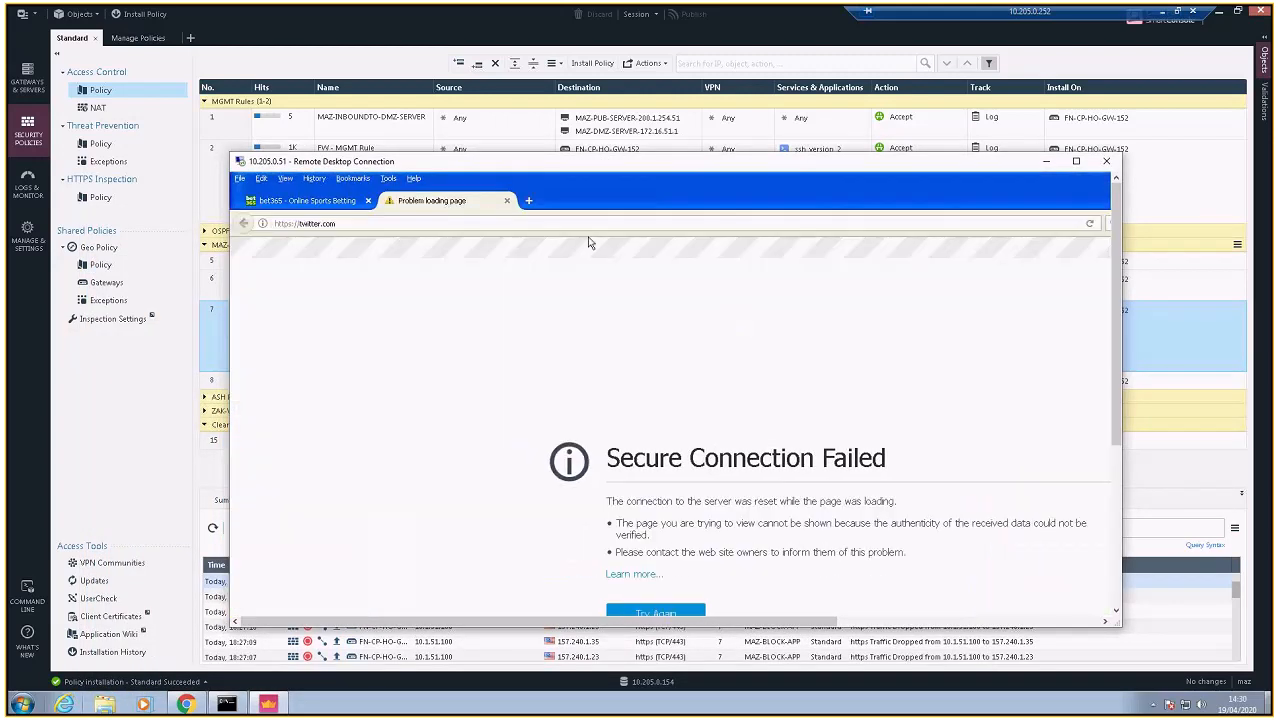
{"action": "left_click", "coordinate": [528, 200]}
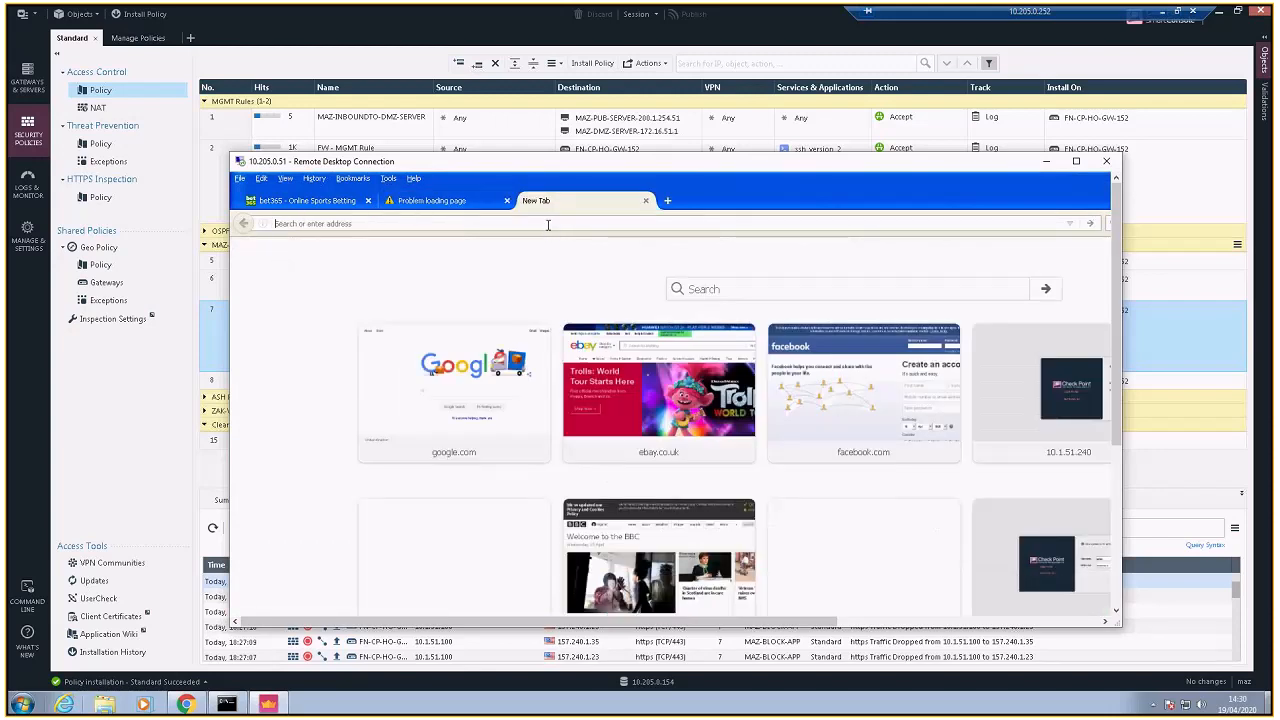
{"action": "type", "text": "www.ma"}
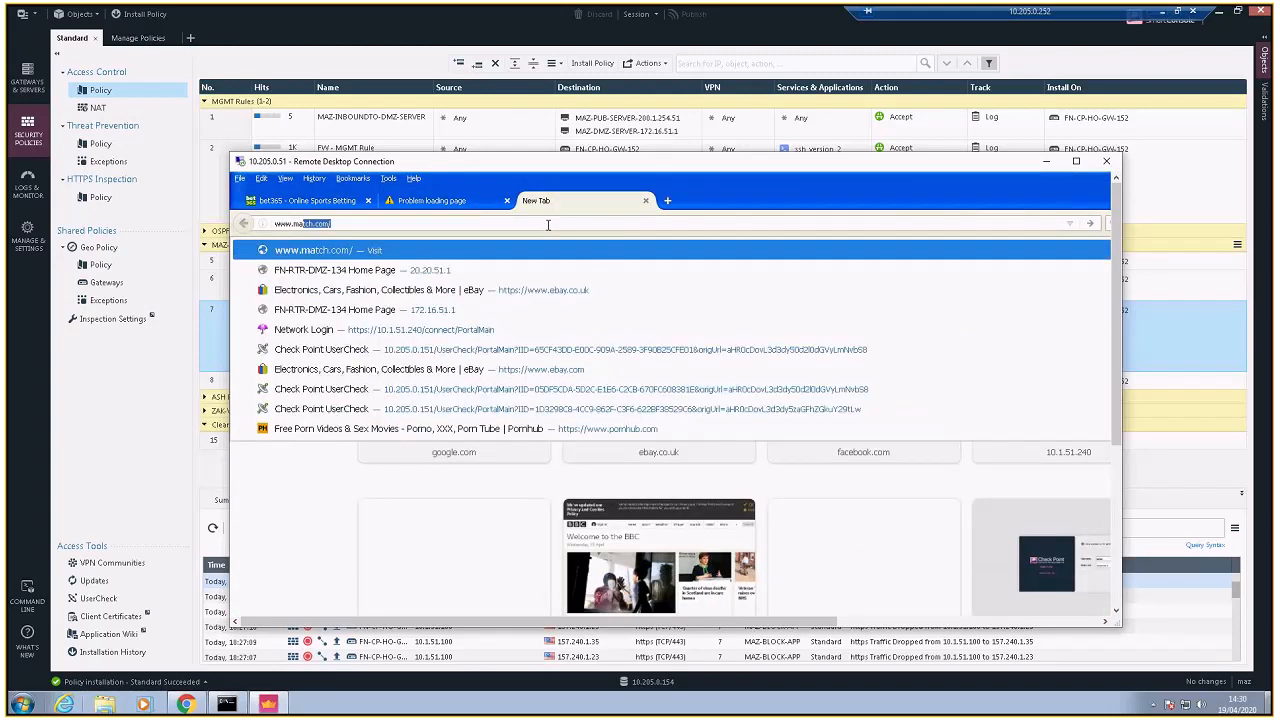
{"action": "type", "text": "tch"}
{"action": "key", "text": "Return"}
{"action": "left_click", "coordinate": [548, 225]}
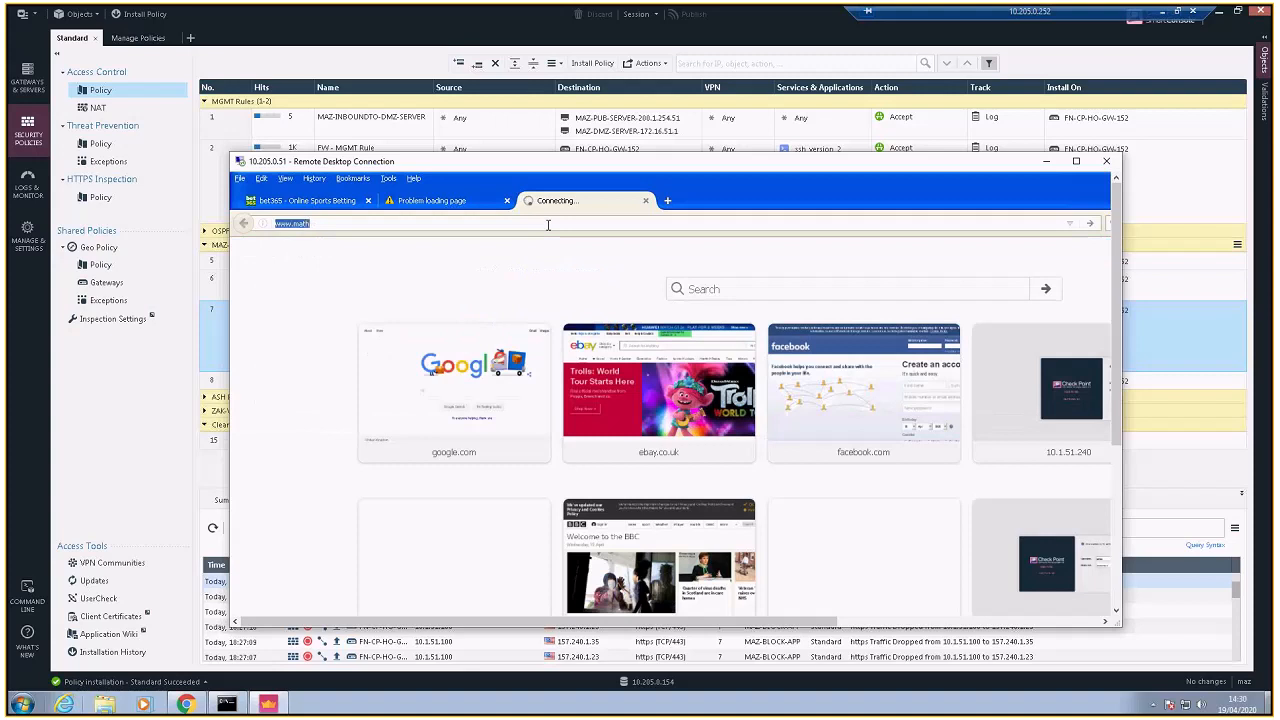
{"action": "type", "text": "www.m"}
{"action": "key", "text": "Return"}
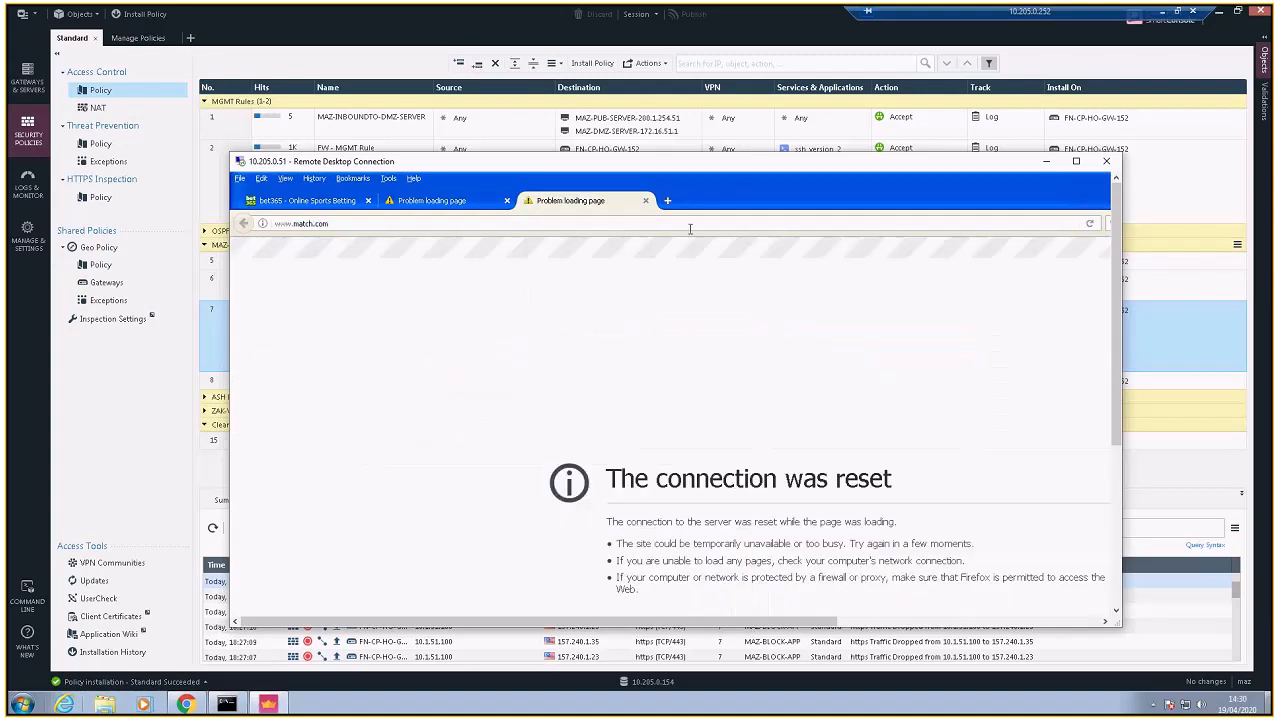
{"action": "key", "text": "ctrl+t"}
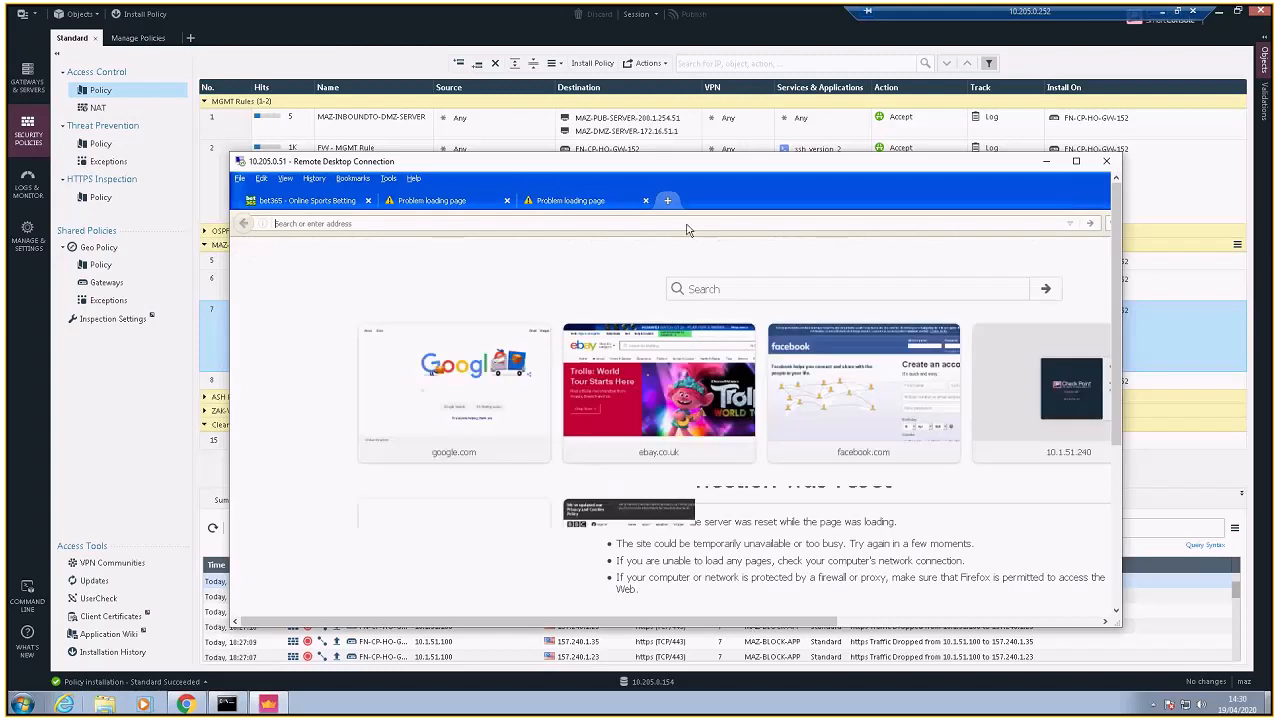
{"action": "type", "text": "www.ebay.co.uk/"}
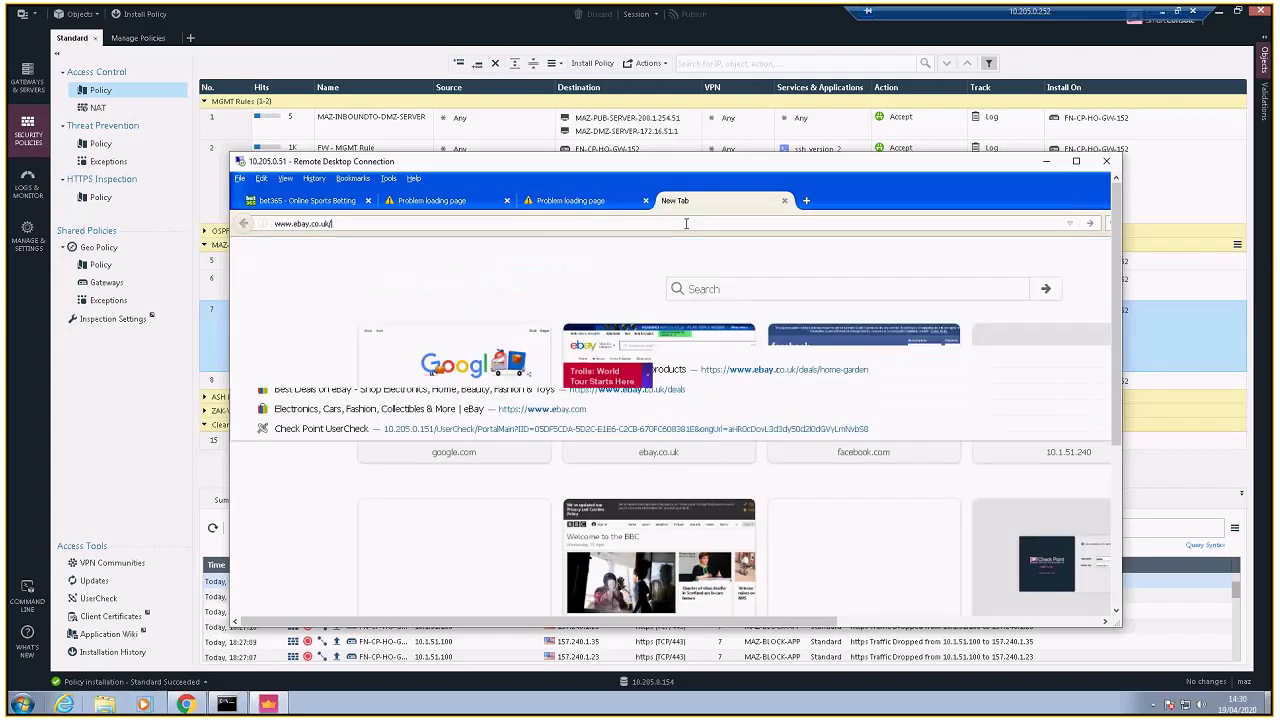
{"action": "key", "text": "Return"}
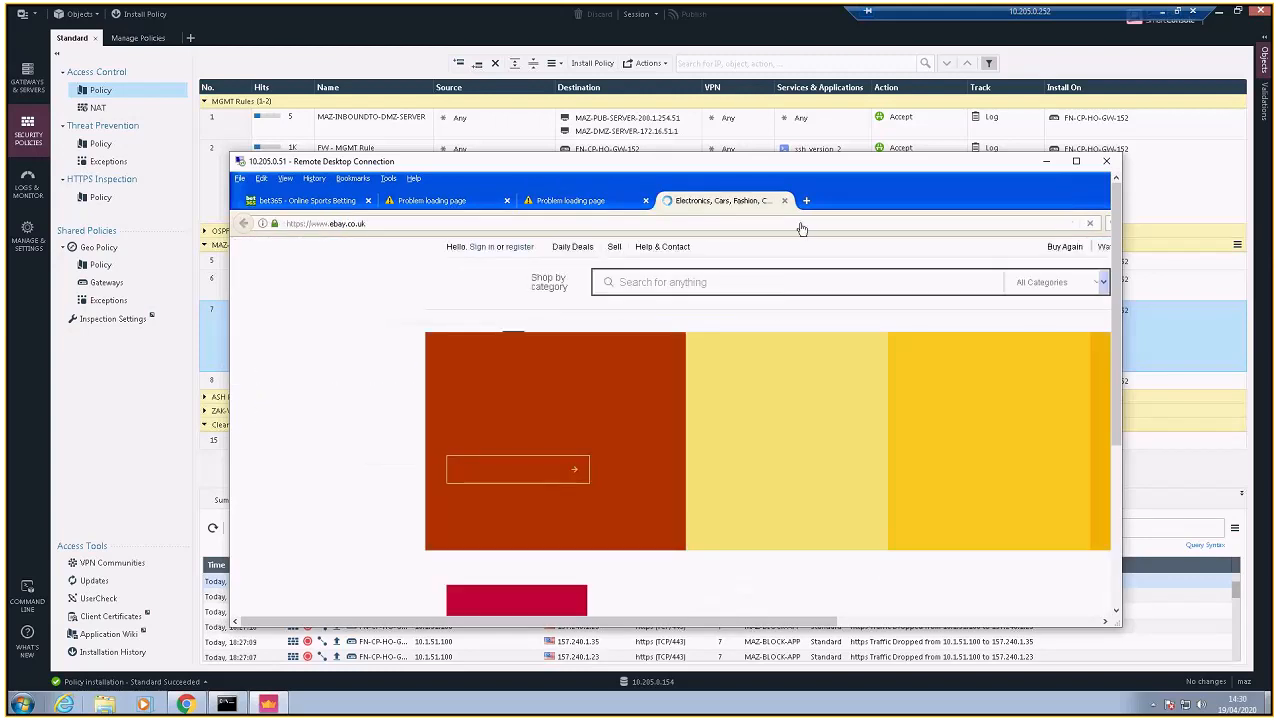
{"action": "key", "text": "ctrl+t"}
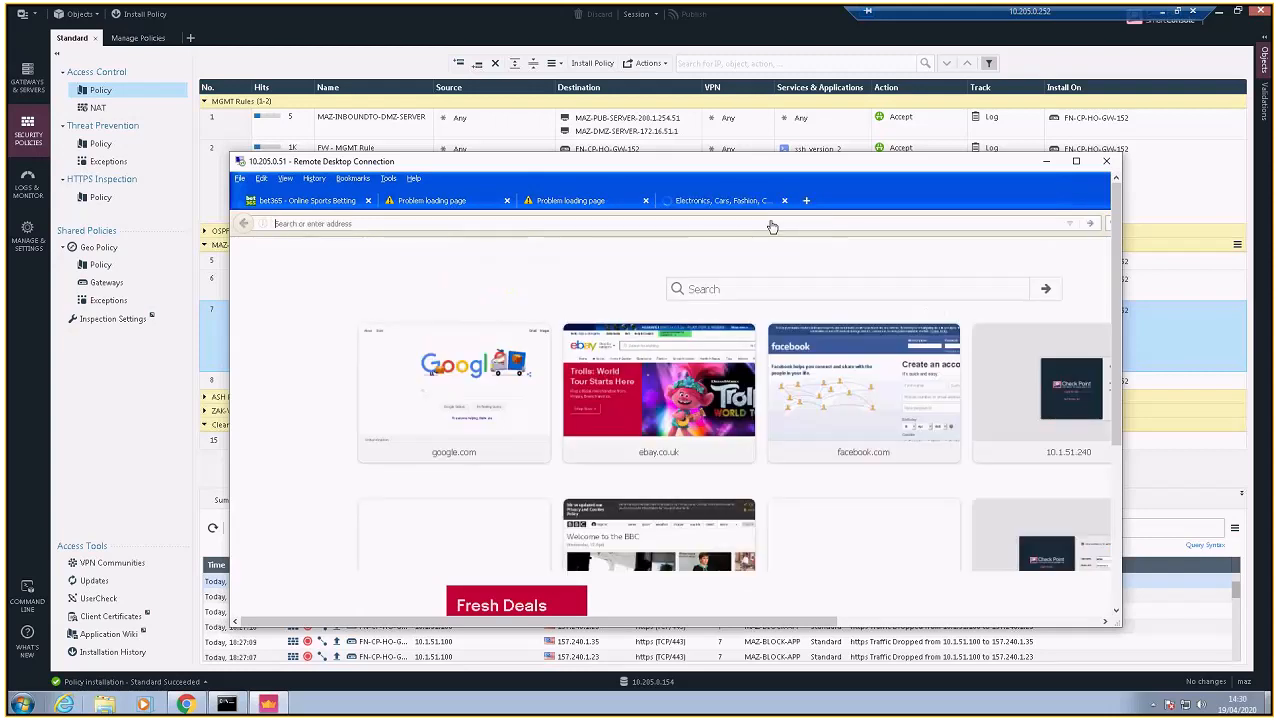
{"action": "type", "text": "ww"}
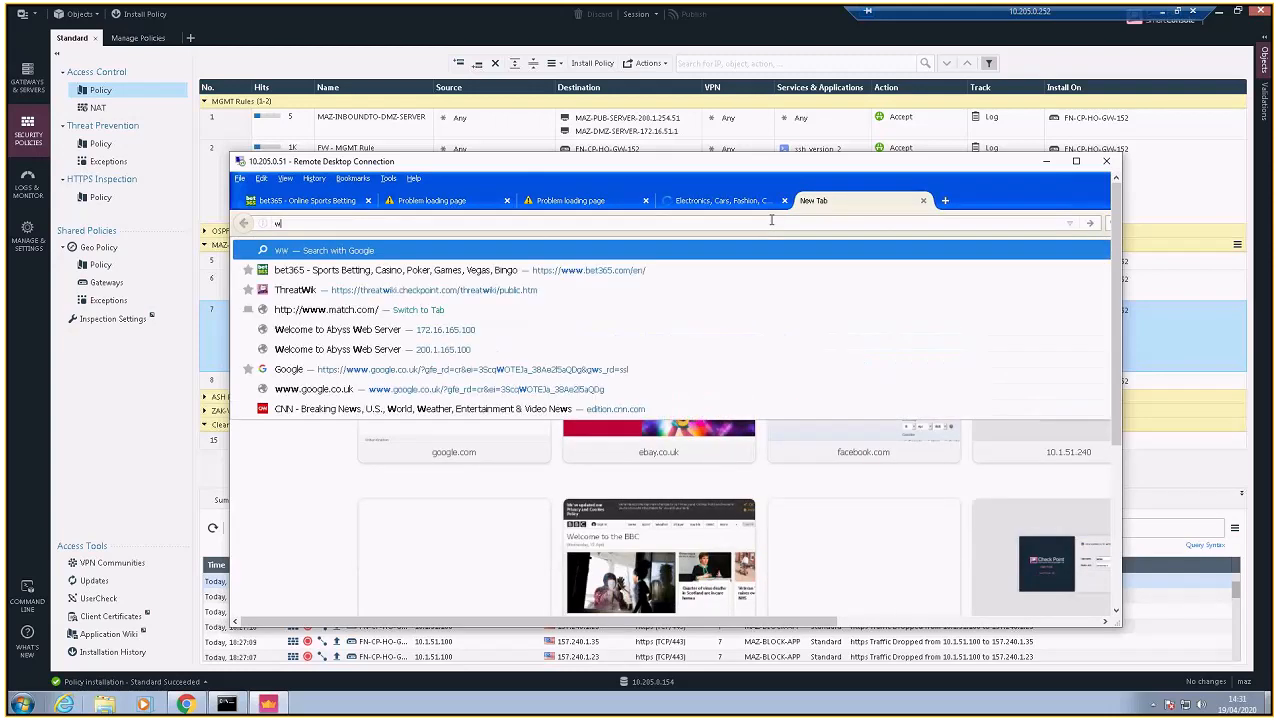
{"action": "type", "text": "w."}
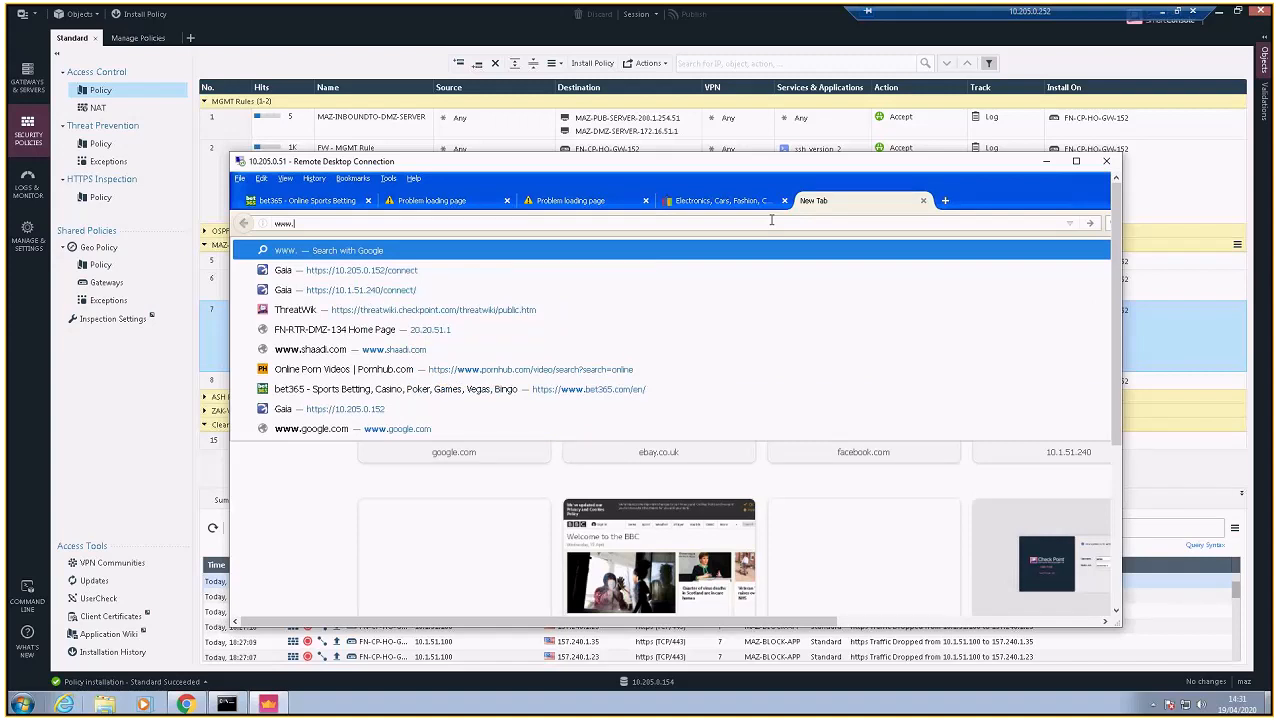
{"action": "type", "text": "bet"}
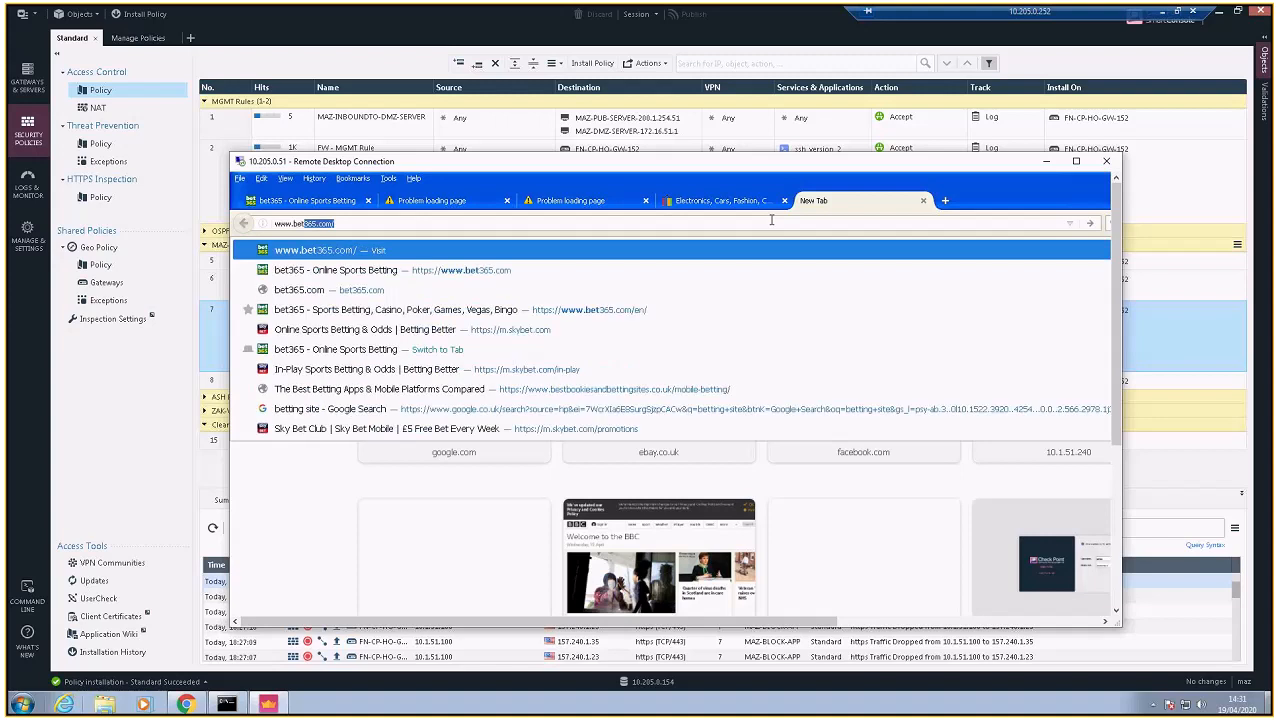
{"action": "key", "text": "Return"}
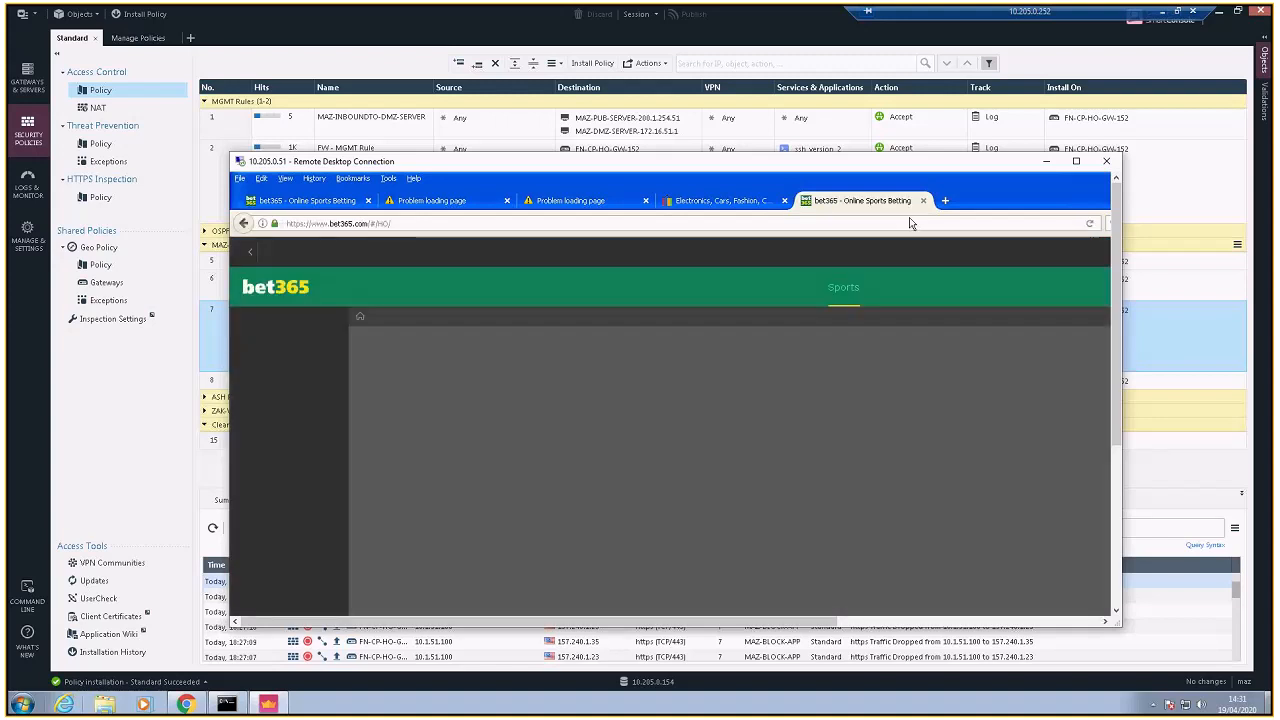
- Close the newest bet365 tab and the eBay, match.com and Twitter tabs, keeping the original bet365 tab
{"action": "left_click", "coordinate": [923, 201]}
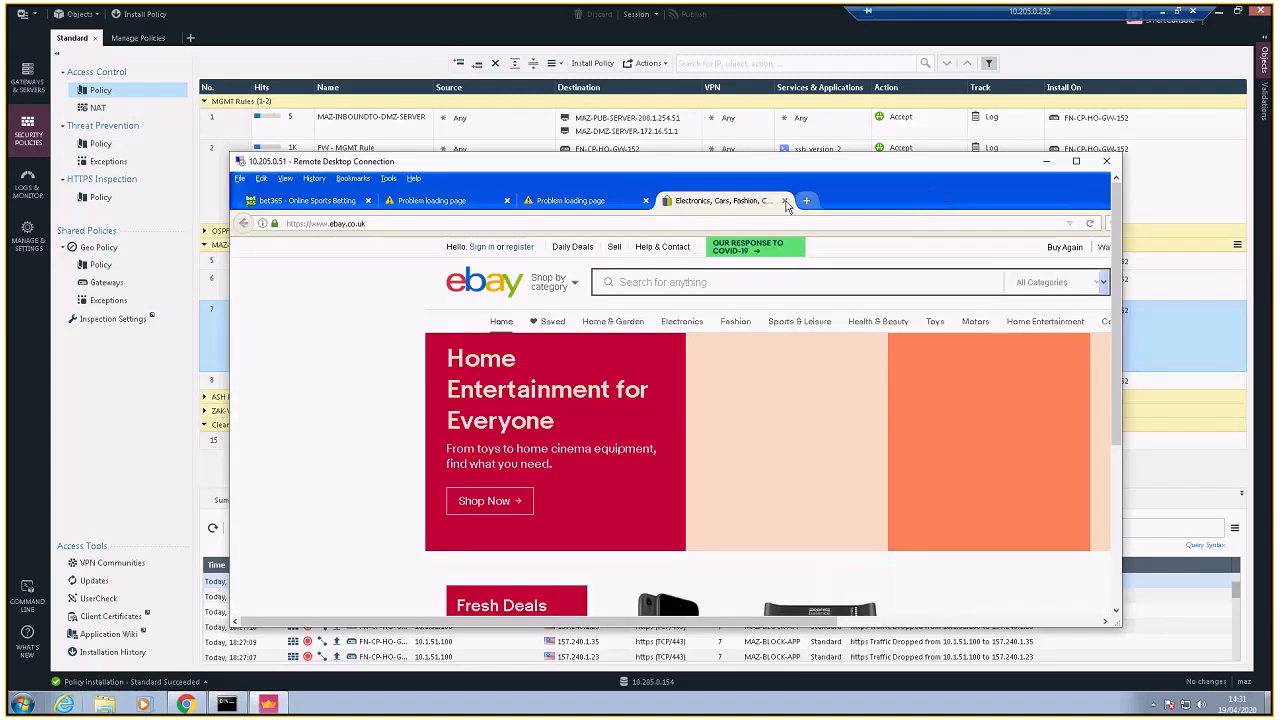
{"action": "left_click", "coordinate": [784, 201]}
{"action": "left_click", "coordinate": [645, 201]}
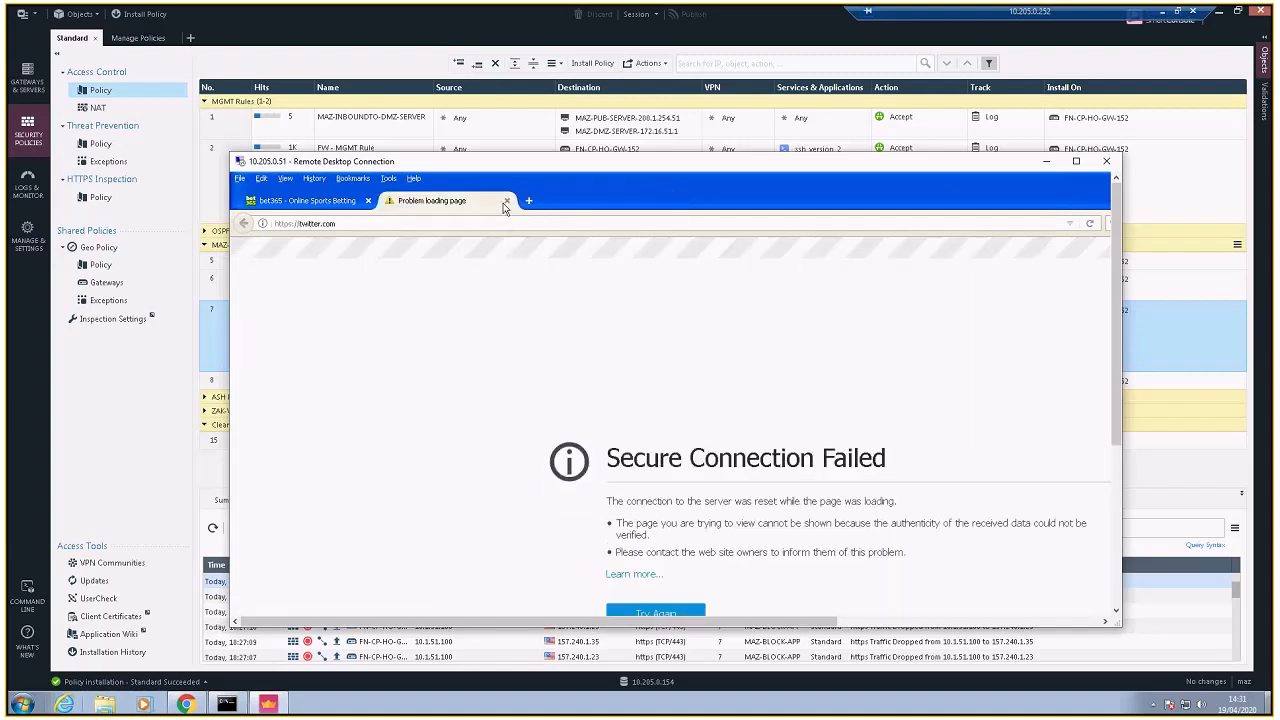
{"action": "left_click", "coordinate": [506, 201]}
{"action": "left_click", "coordinate": [372, 203]}
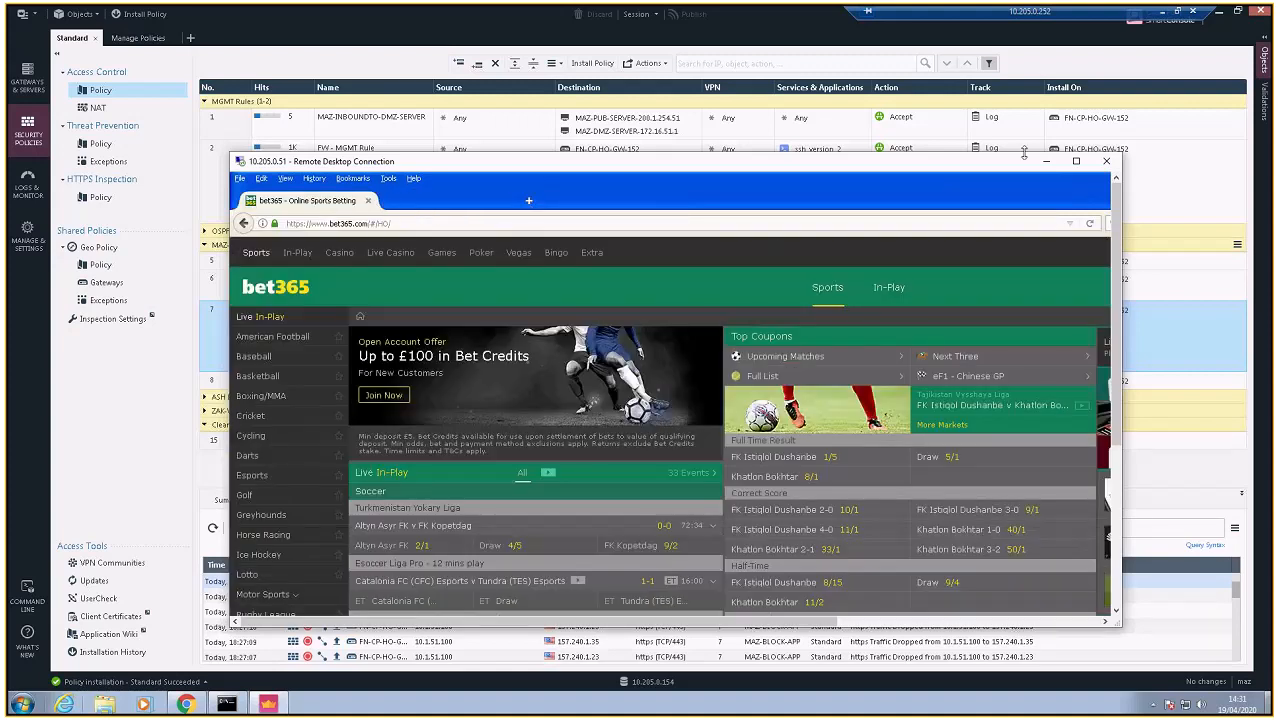
- Minimize the client's remote session and review the hit count and VPN setting of the MAZ-BLOCK-APP rule
{"action": "left_click", "coordinate": [1047, 162]}
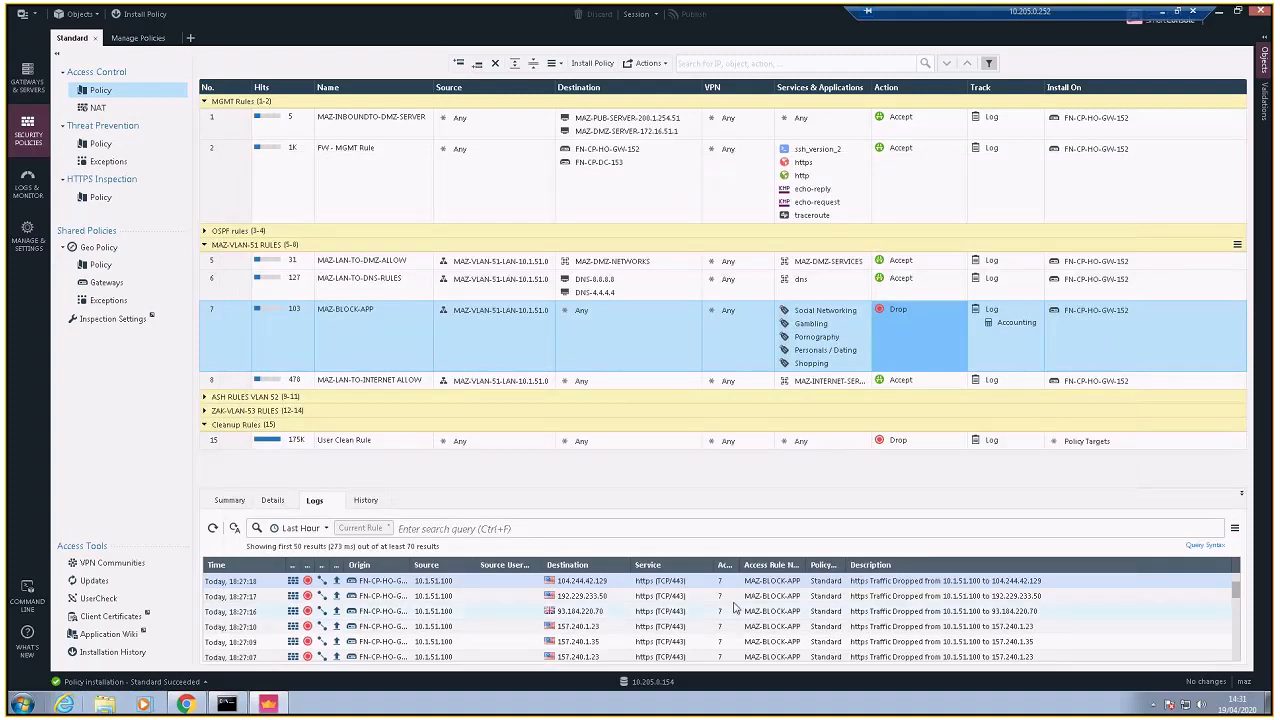
{"action": "left_click", "coordinate": [304, 333]}
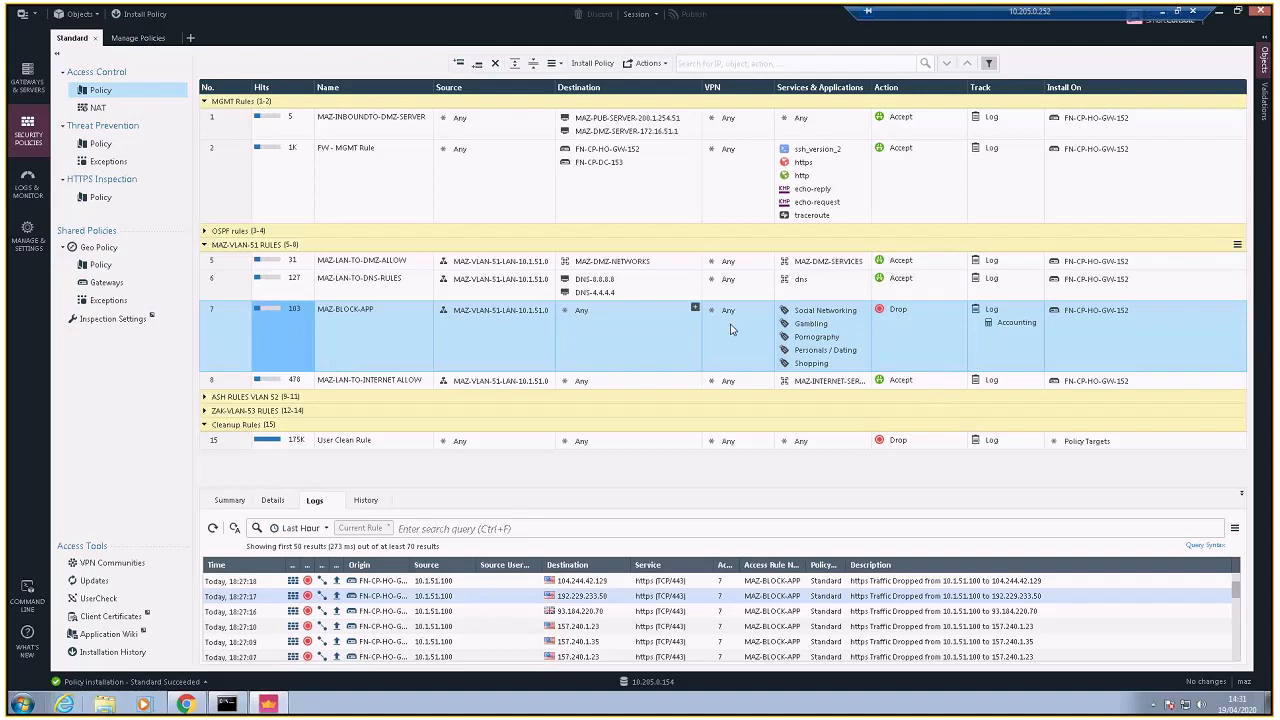
{"action": "left_click", "coordinate": [740, 357]}
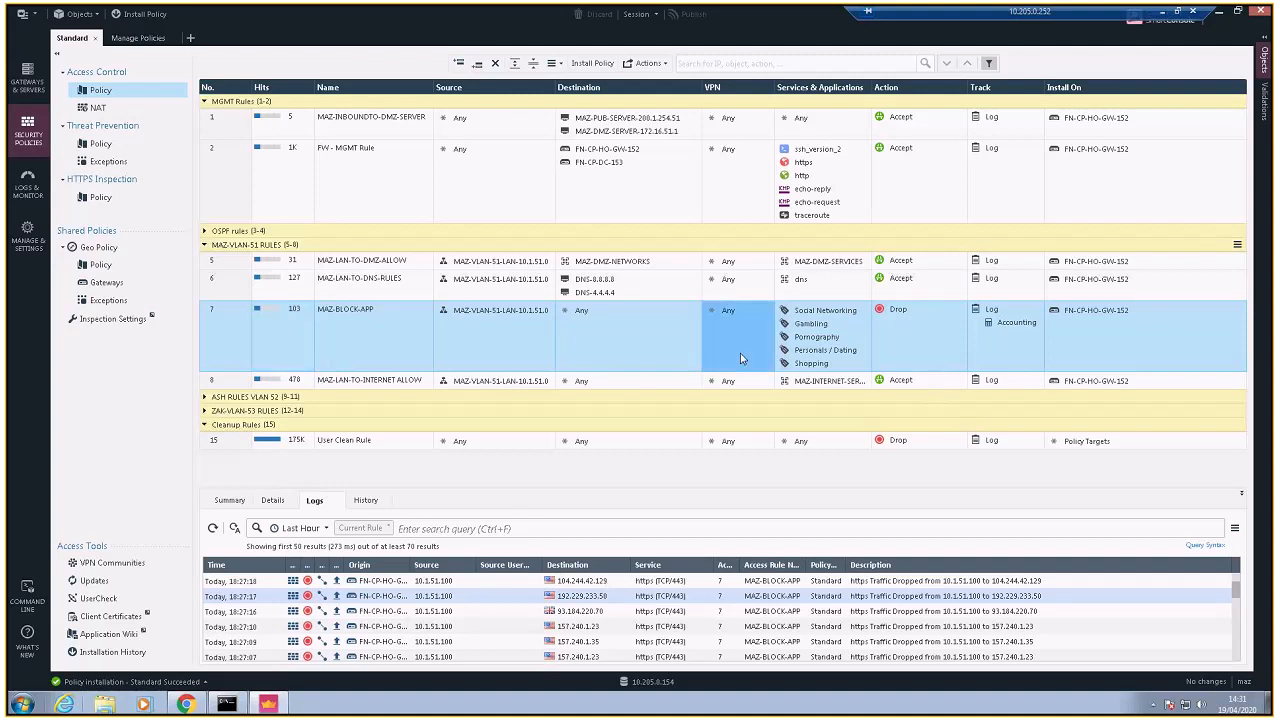
{"action": "left_click", "coordinate": [268, 320]}
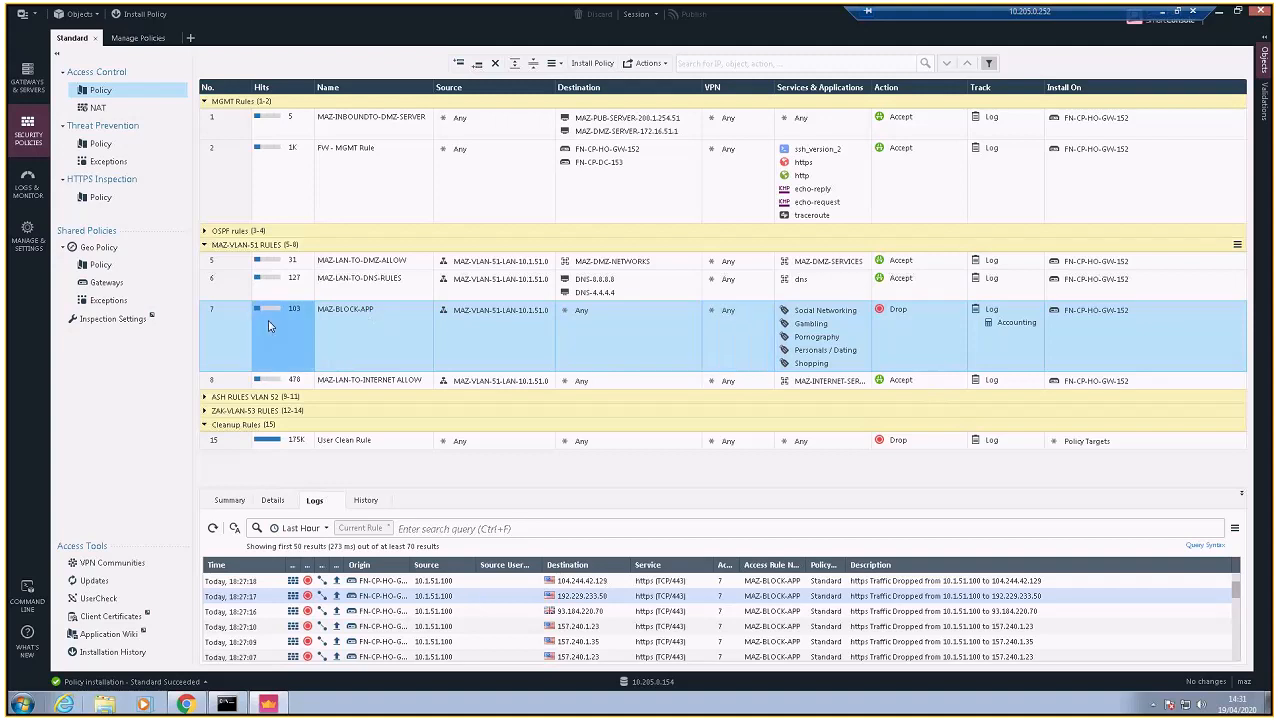
{"action": "left_click", "coordinate": [205, 347]}
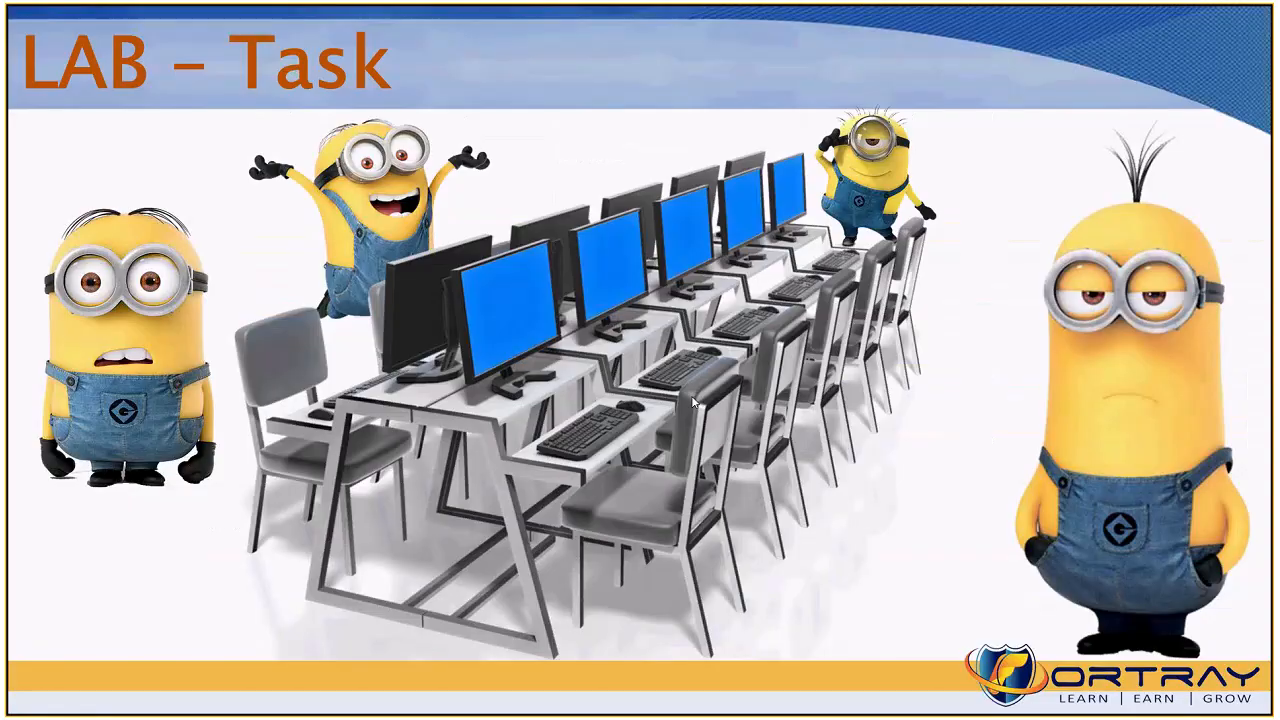
{"action": "left_click", "coordinate": [698, 387]}
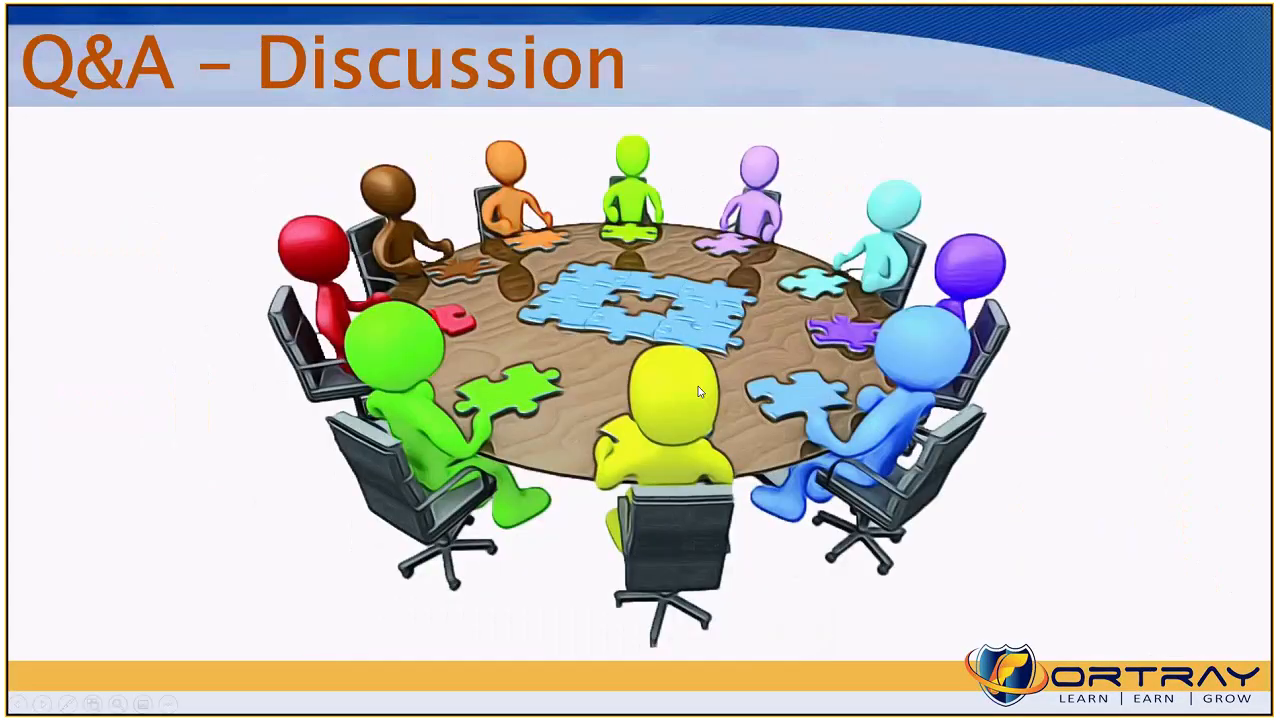